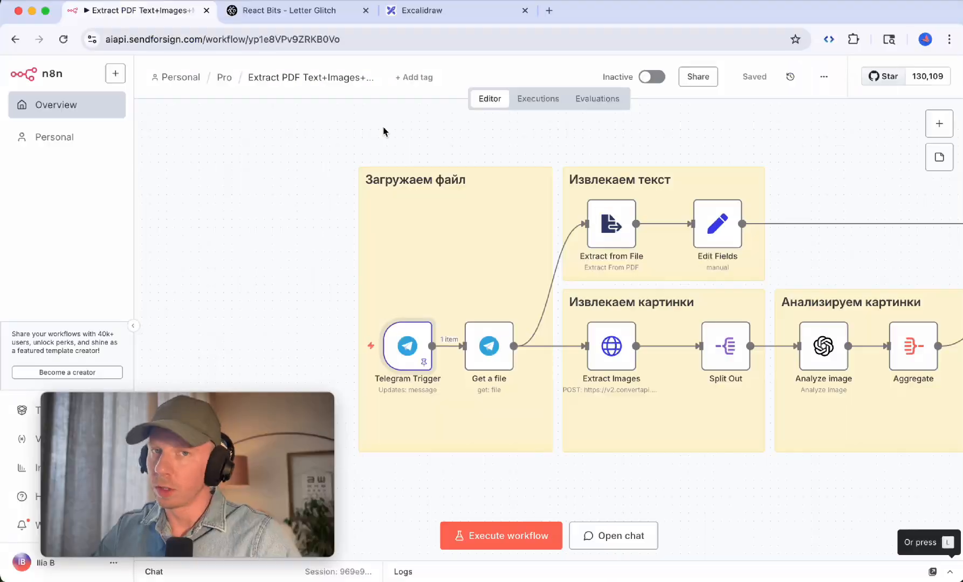
- Examine the PDF extraction workflow from file loading through text and image extraction, image analysis and vectorization to the Assistant section
scroll(432, 156, right, 1)
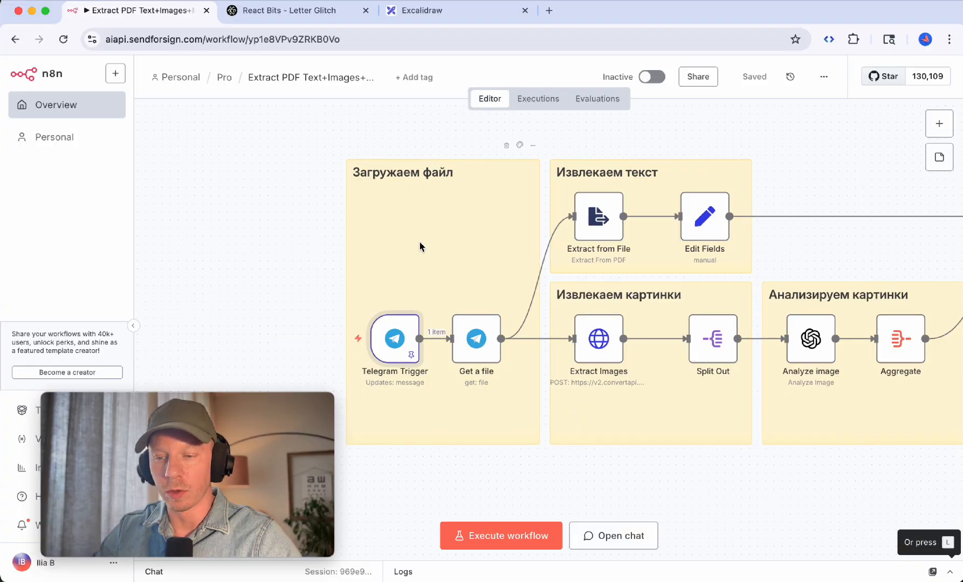
scroll(421, 246, right, 4)
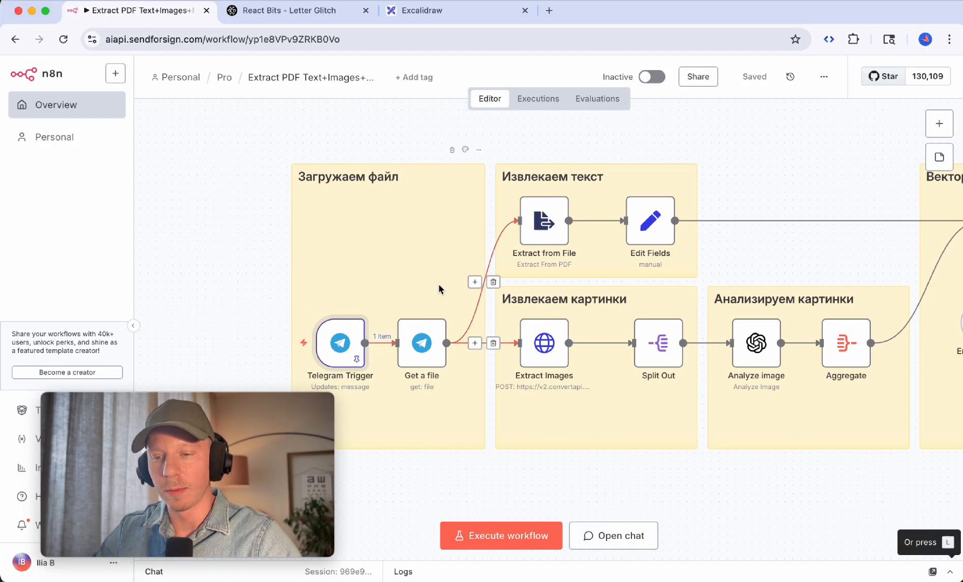
scroll(439, 289, right, 3)
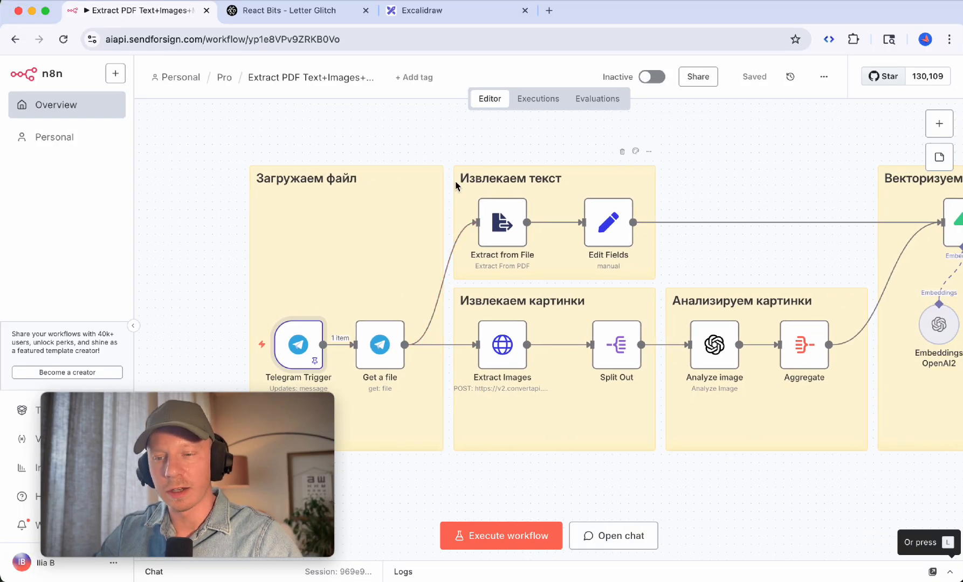
scroll(455, 186, right, 4)
scroll(400, 279, right, 1)
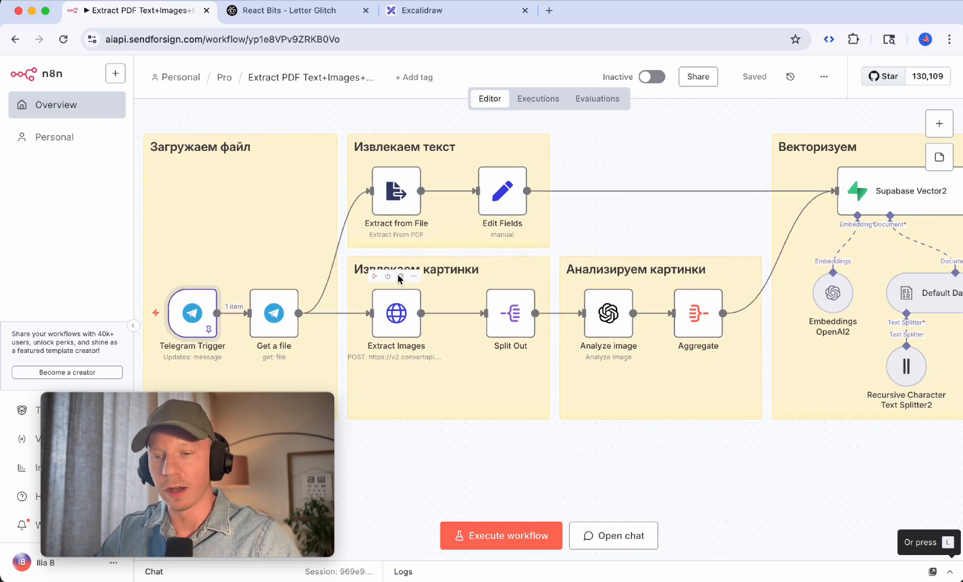
scroll(402, 283, right, 4)
scroll(473, 268, right, 1)
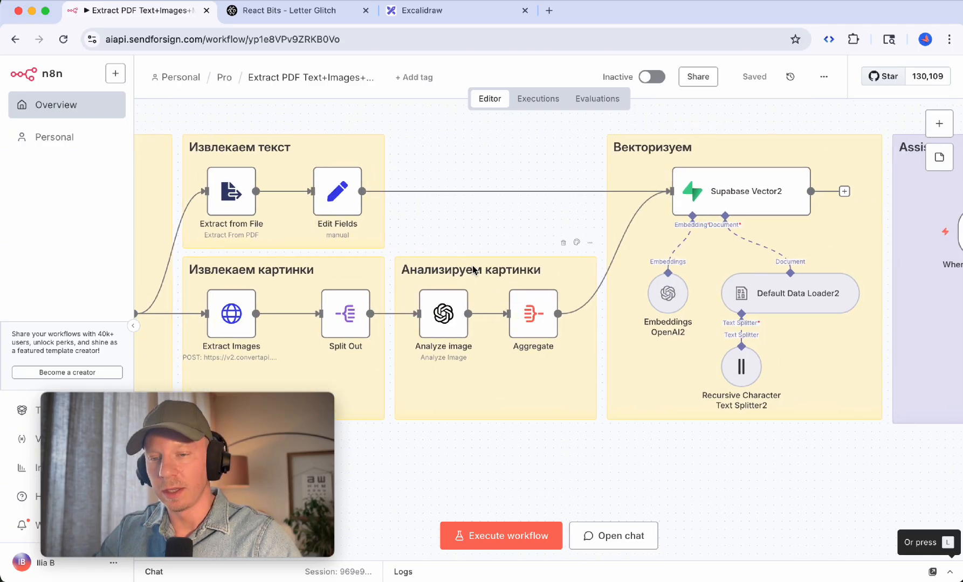
scroll(473, 268, right, 1)
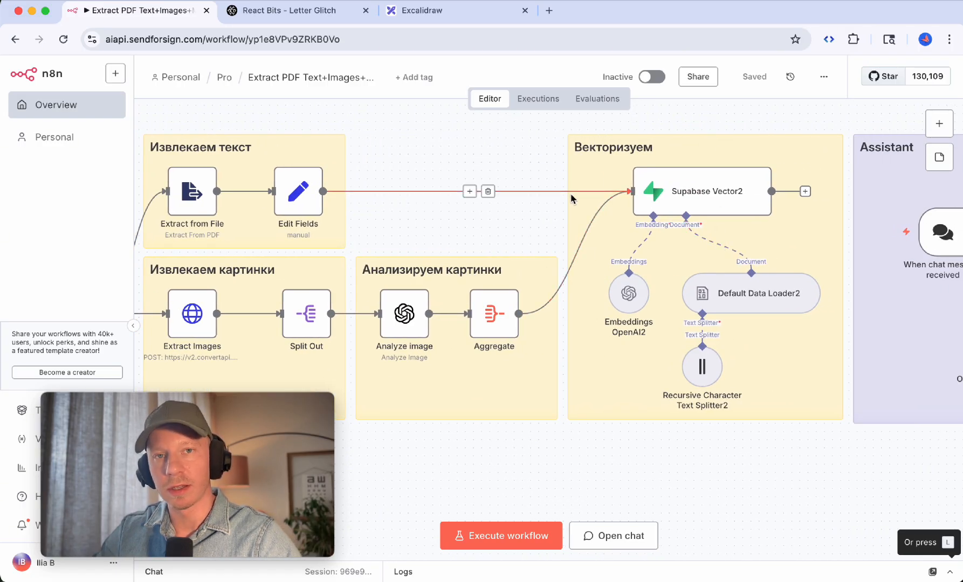
scroll(571, 195, right, 12)
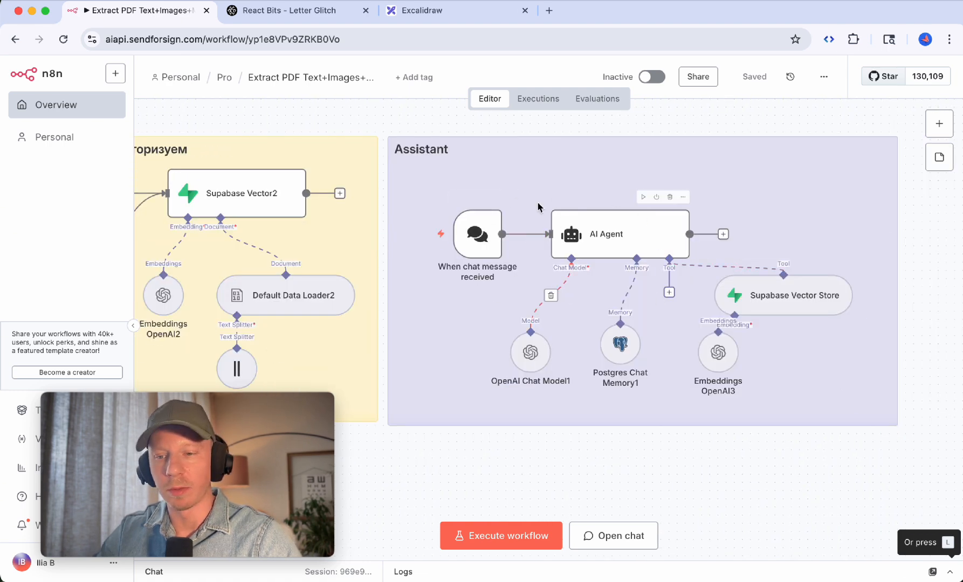
scroll(426, 194, left, 1)
scroll(426, 194, up, 1)
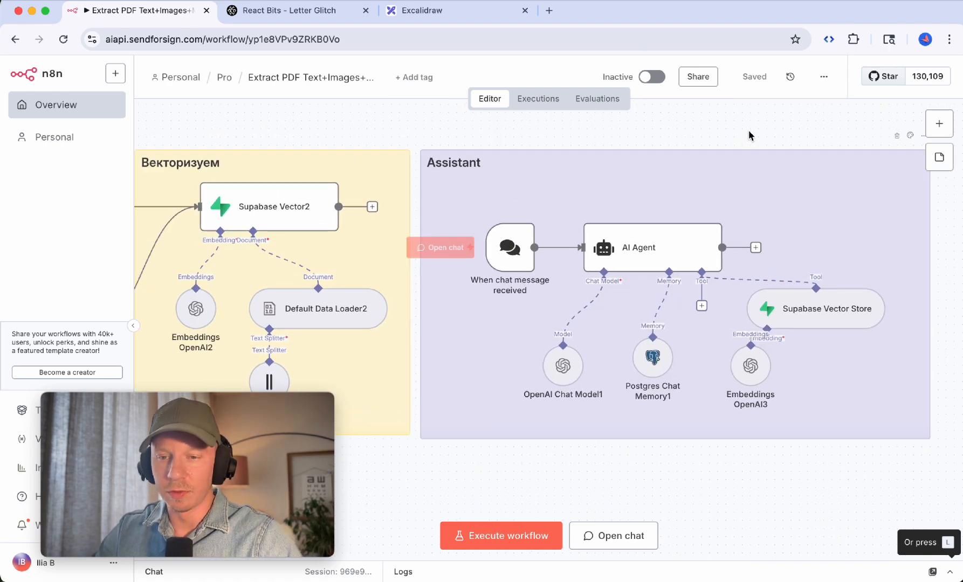
click(823, 83)
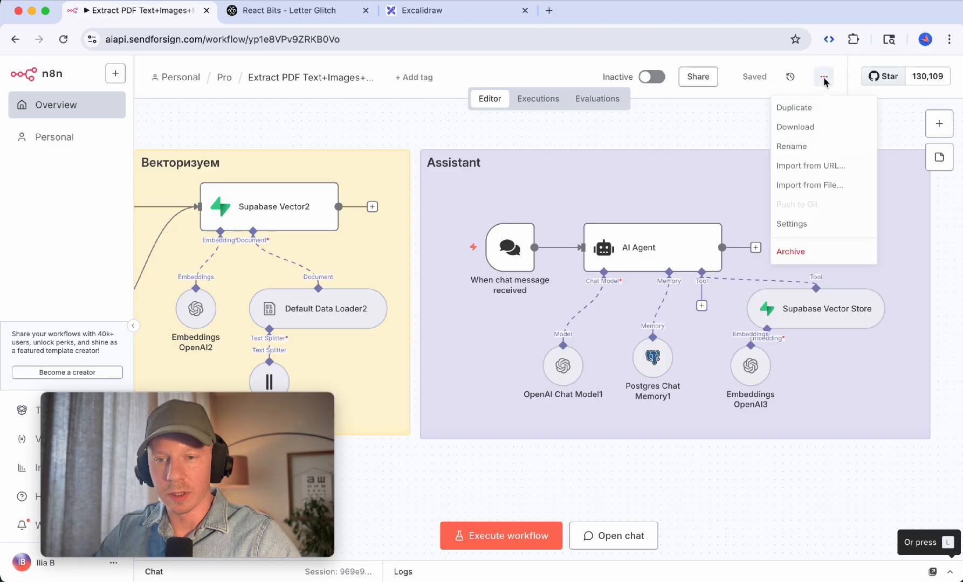
click(717, 135)
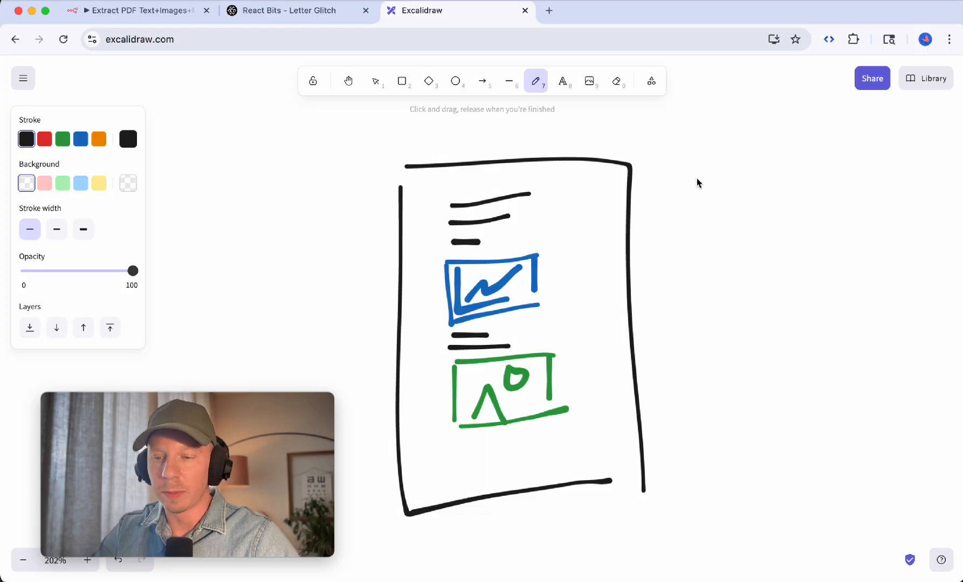
- Draw two black arrows on the page sketch, one aimed at the text lines and one at the blue chart
key(a)
drag(741, 179, 557, 206)
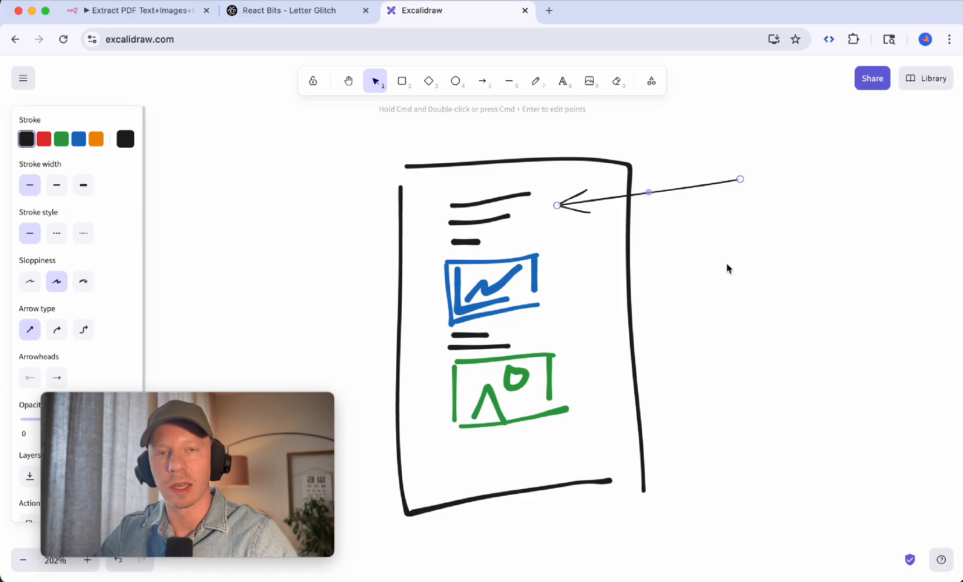
key(a)
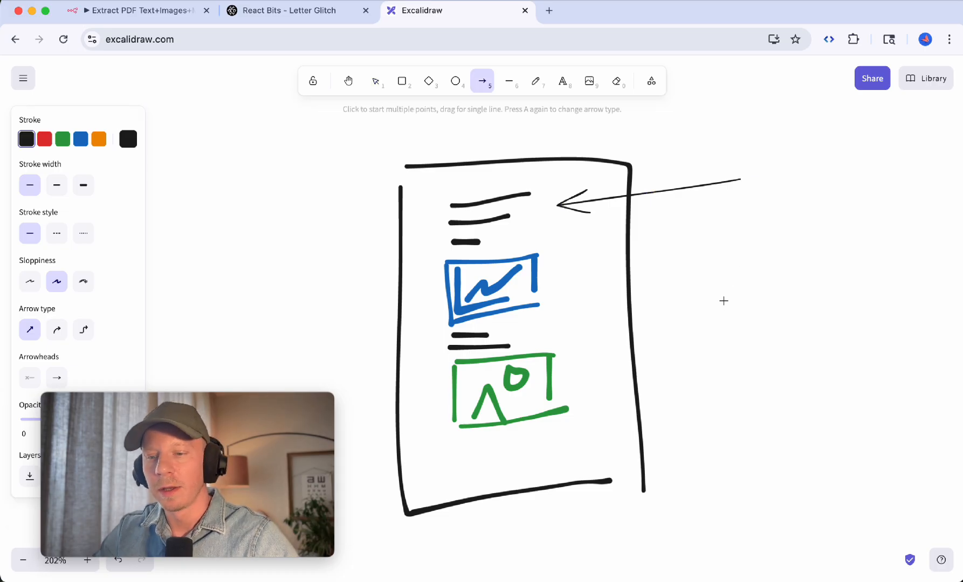
mouse_move(724, 301)
mouse_down()
mouse_move(596, 306)
mouse_move(557, 285)
mouse_up()
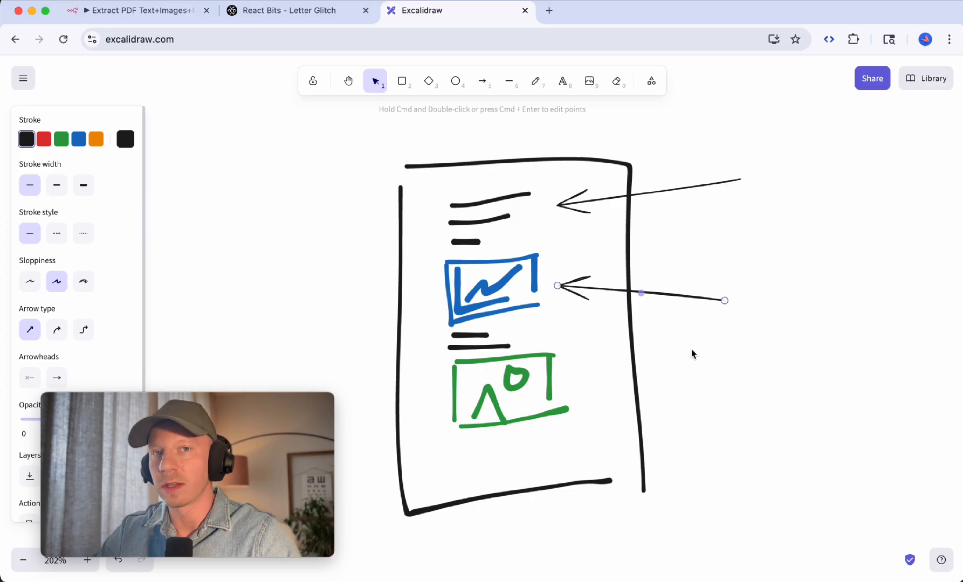
- Draw thick green freehand strokes beneath the arrow that runs from the page's text to the red-bracketed text chunks
key(a)
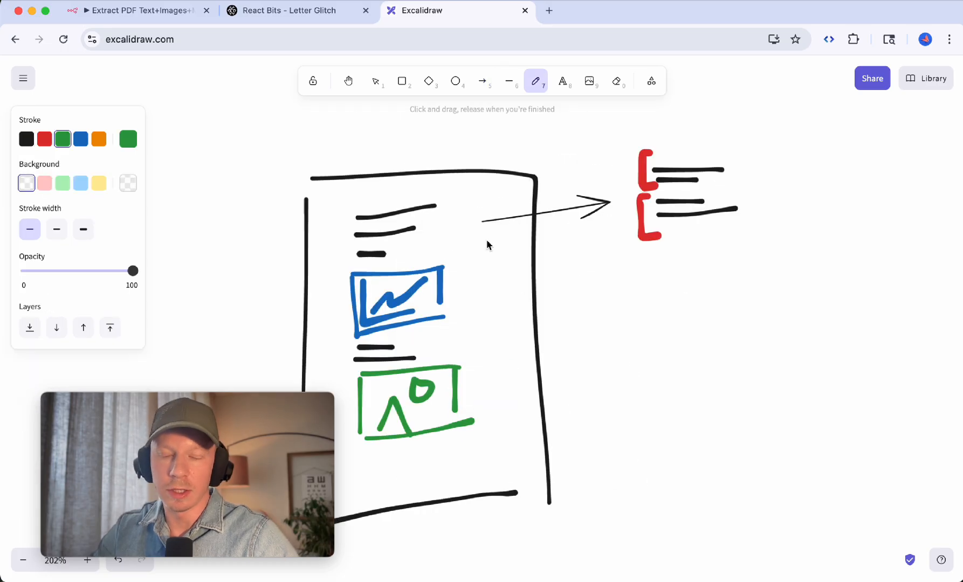
drag(473, 234, 595, 217)
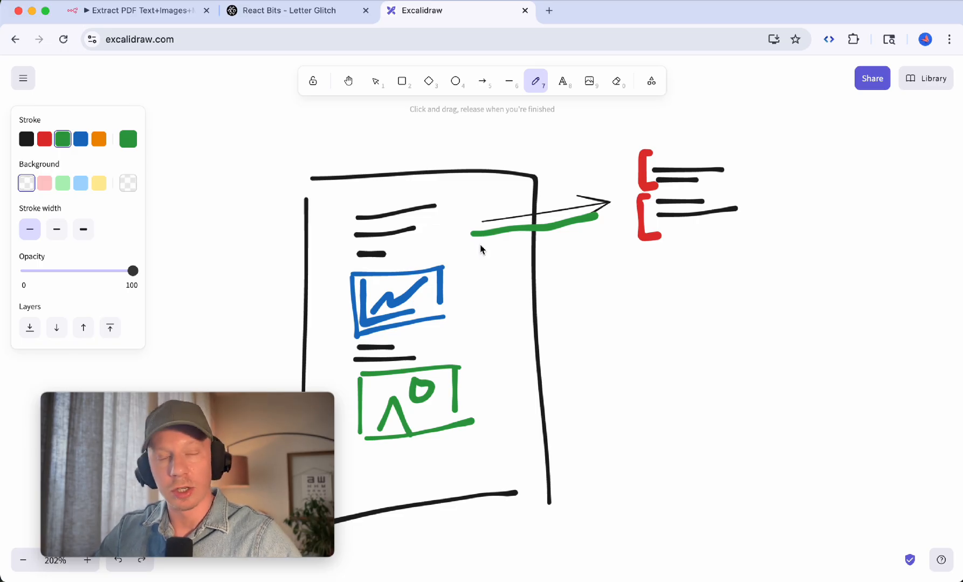
drag(474, 236, 575, 224)
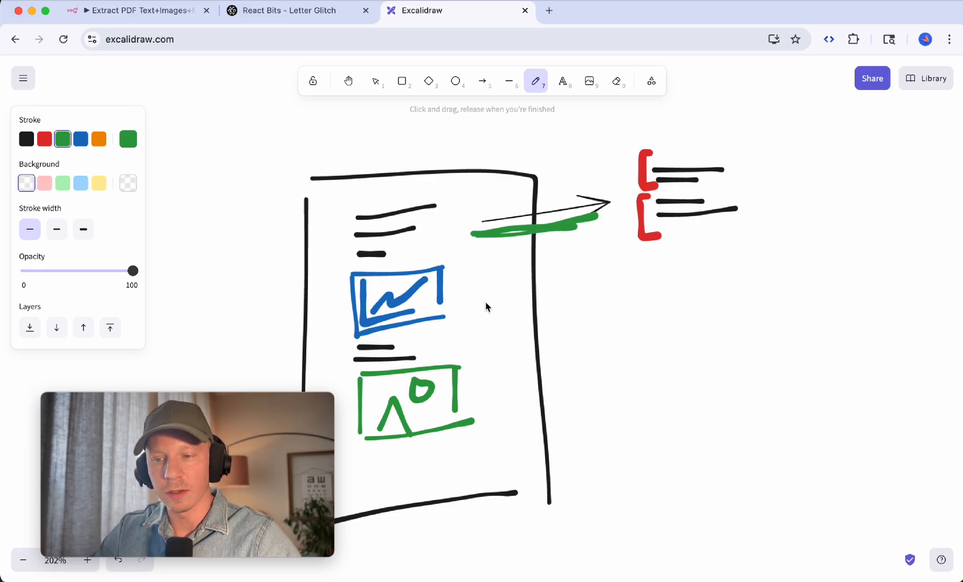
- Draw two green arrows leading out of the page, one from the blue chart and one from the green picture
key(a)
drag(473, 298, 625, 315)
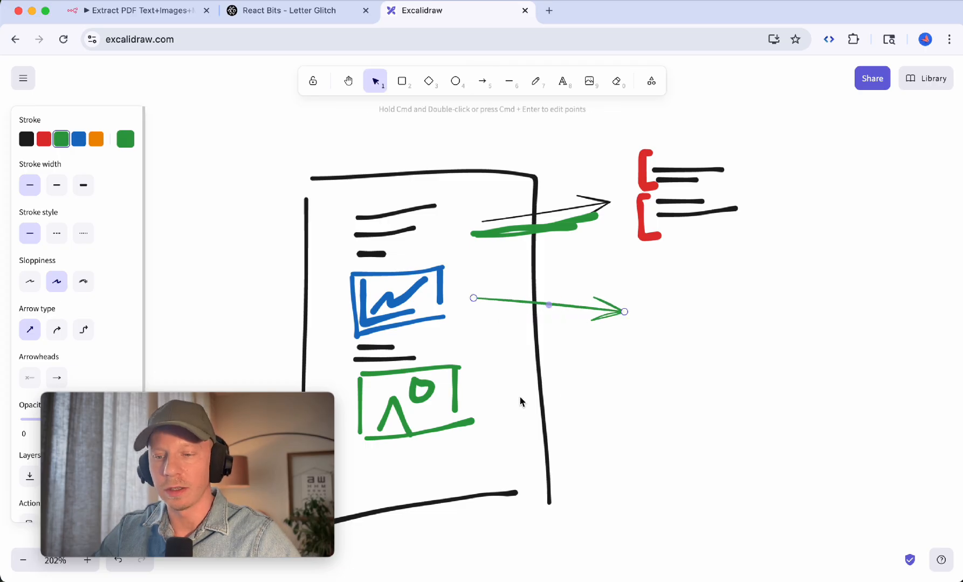
key(a)
drag(498, 400, 605, 397)
key(super+z)
key(a)
key(a)
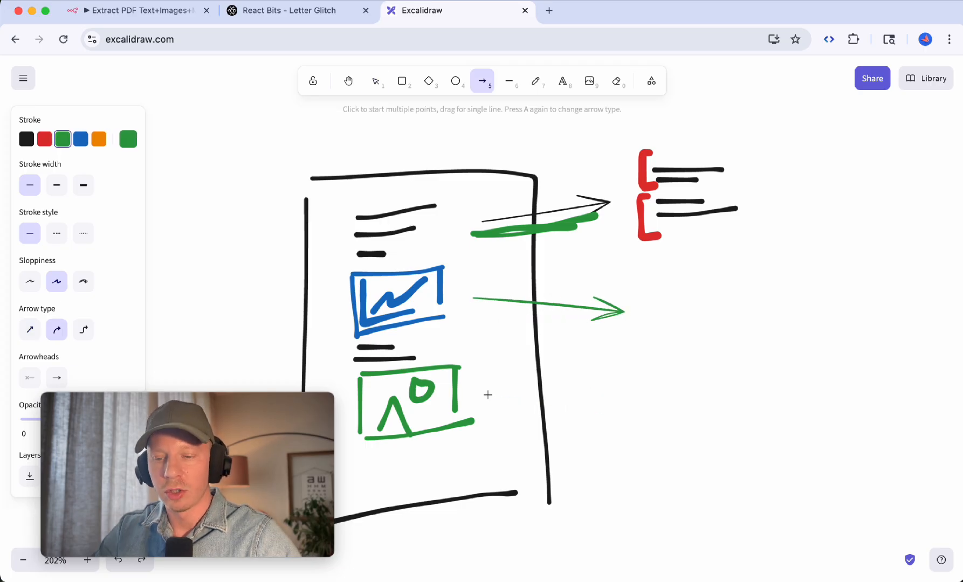
drag(487, 395, 604, 396)
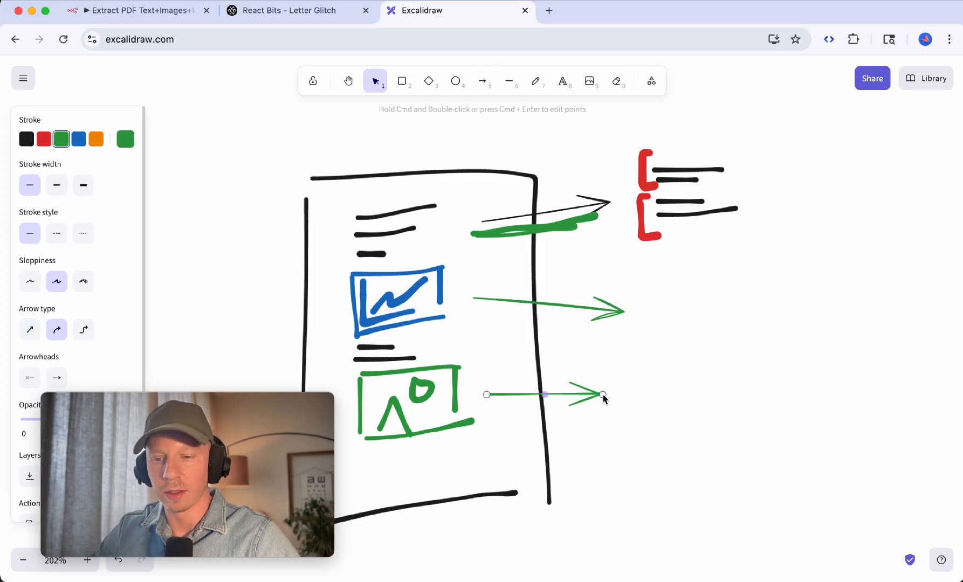
- Sketch a green box at the tip of each green arrow and draw an arrow from each box toward a common point
key(p)
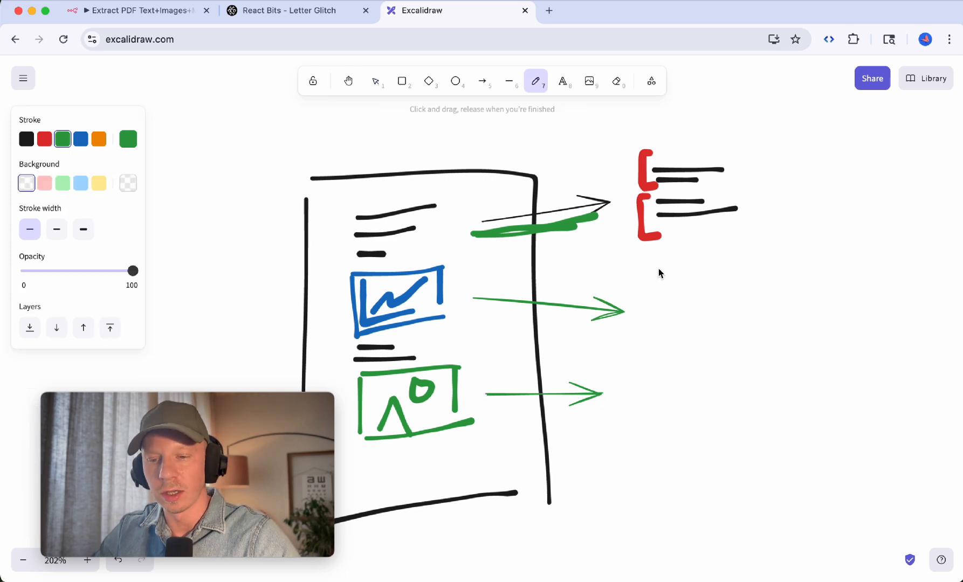
mouse_move(655, 281)
mouse_down()
mouse_move(750, 297)
mouse_move(631, 339)
mouse_move(651, 361)
mouse_up()
drag(651, 361, 658, 442)
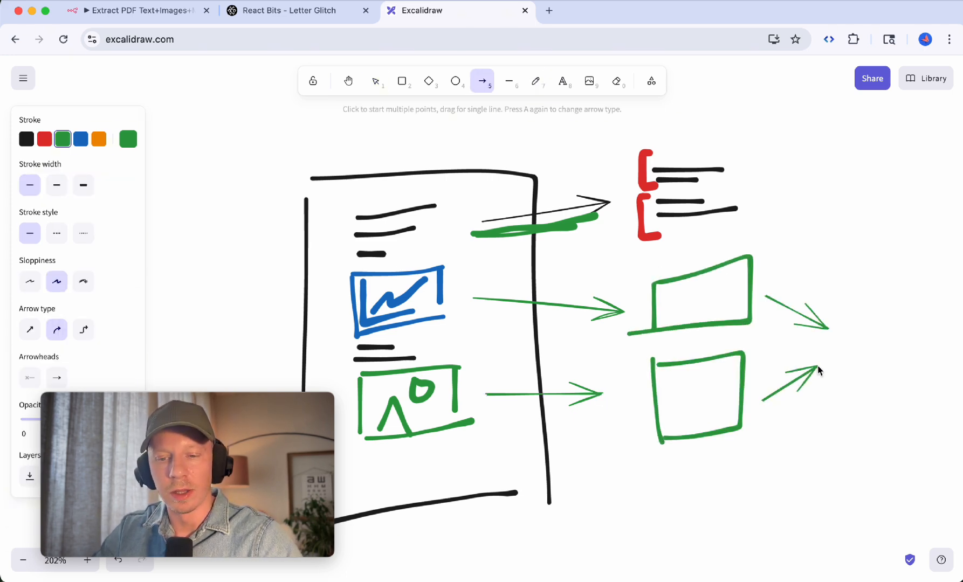
drag(819, 370, 817, 366)
- Draw three black horizontal text lines where the arrows from the two green boxes converge
key(p)
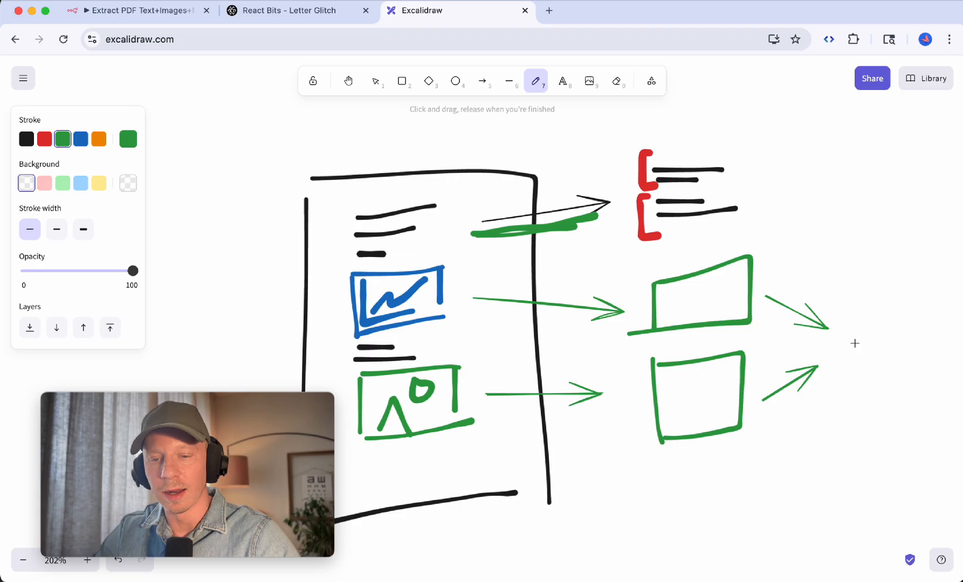
drag(846, 326, 899, 323)
drag(843, 345, 900, 345)
drag(840, 370, 900, 369)
- Draw arrows from the red-bracketed text chunks and the three black lines toward a shared spot, and start a freehand drawing there
scroll(899, 374, right, 5)
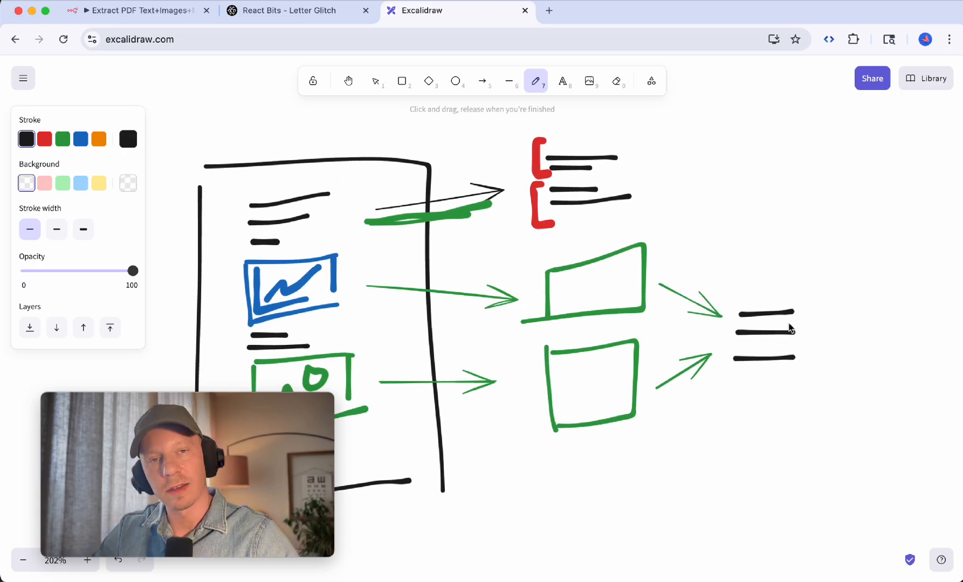
scroll(790, 327, right, 6)
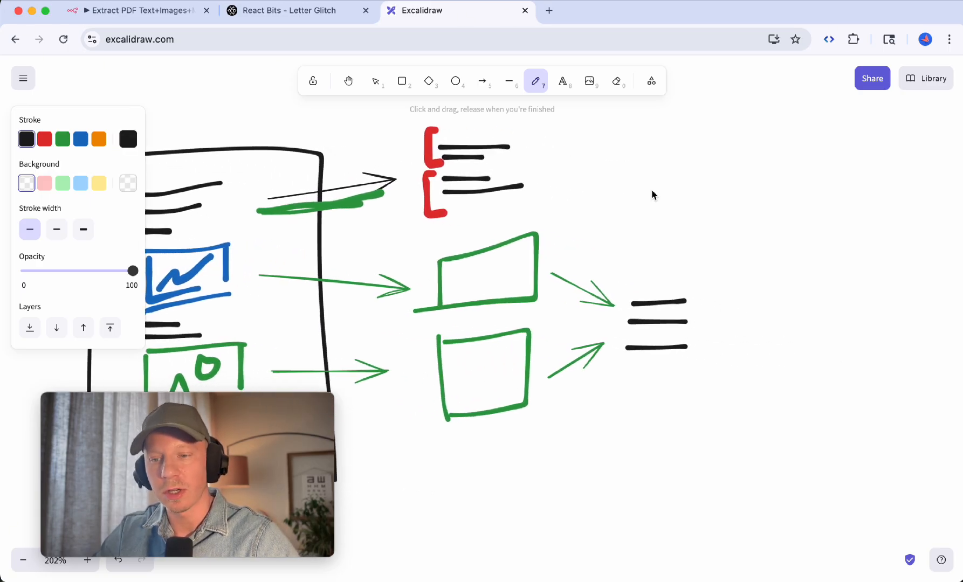
key(a)
drag(516, 177, 728, 215)
key(a)
drag(656, 355, 752, 285)
key(p)
mouse_move(802, 204)
mouse_down()
mouse_move(785, 279)
mouse_move(804, 206)
mouse_up()
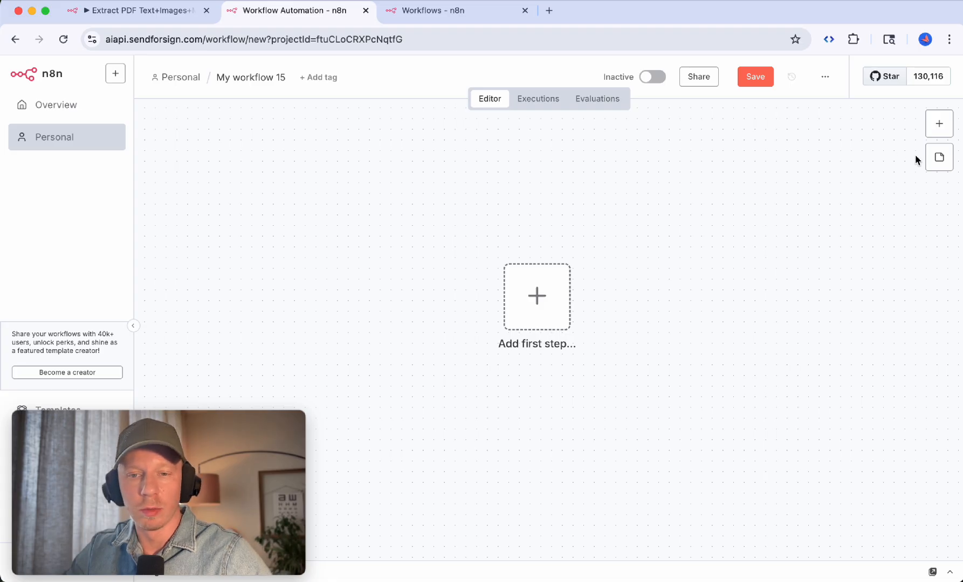
- Add a Telegram "On message" trigger to the new workflow and return to the canvas
click(939, 124)
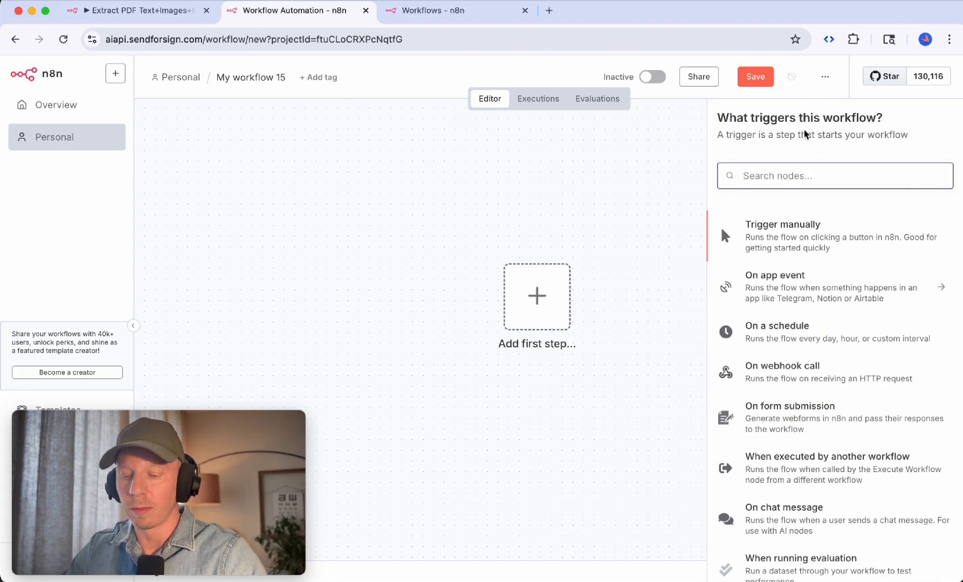
text(tele)
click(774, 227)
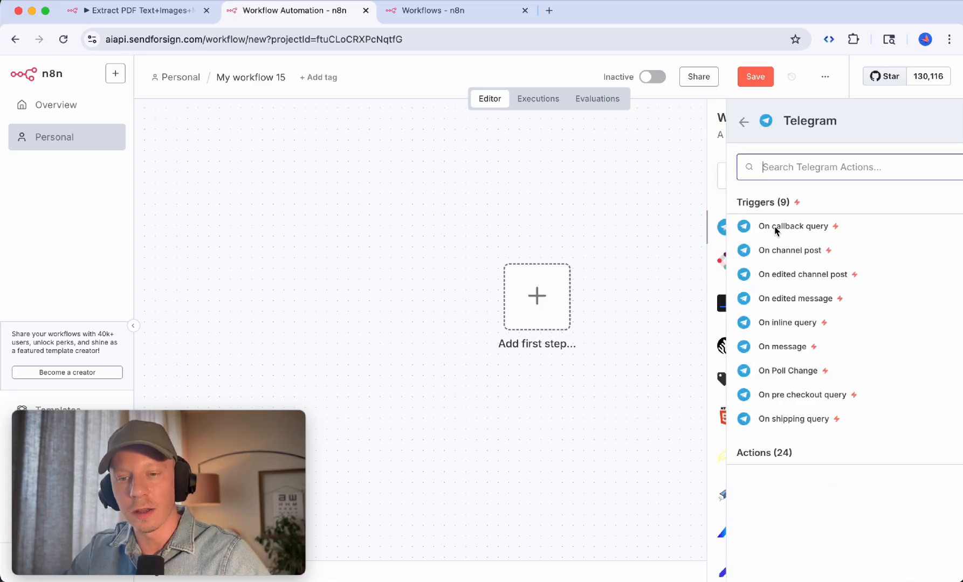
click(780, 347)
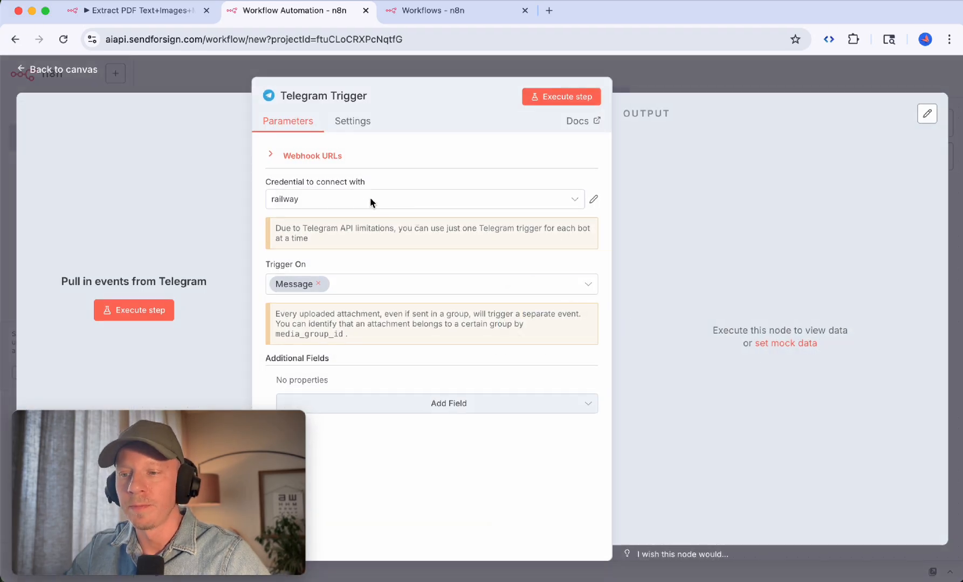
click(678, 83)
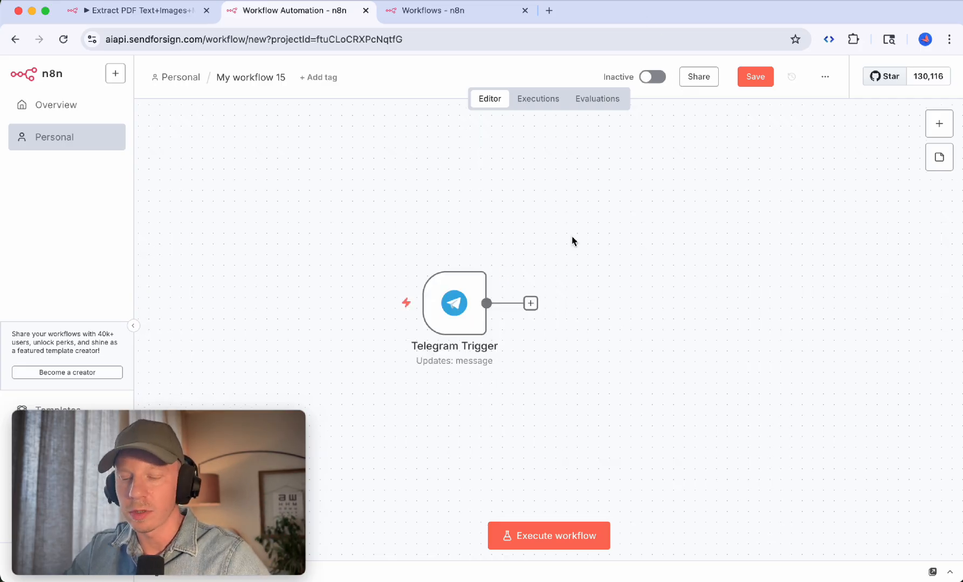
- Add a Telegram "Get a file" action node to the workflow and return to the canvas
click(941, 122)
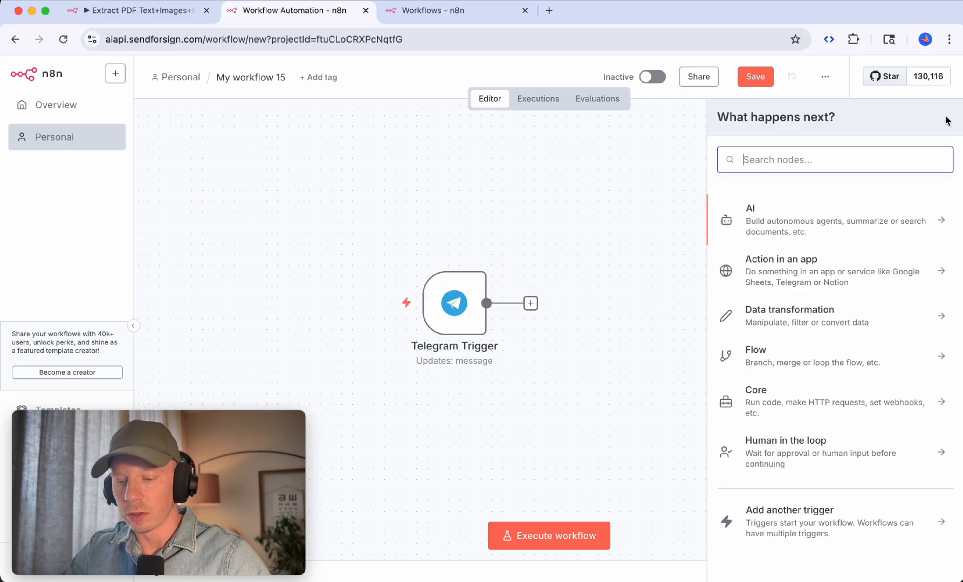
text(te)
click(802, 211)
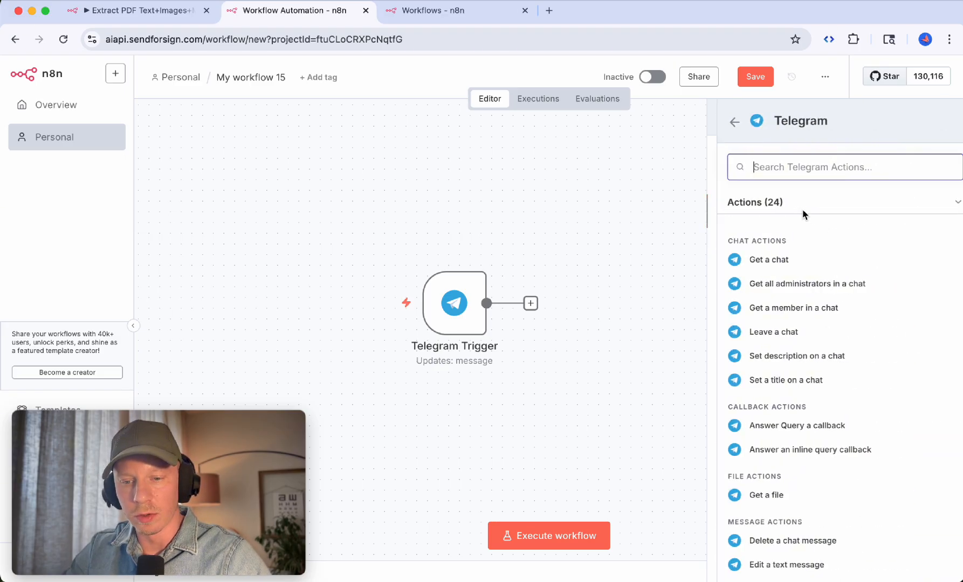
click(755, 495)
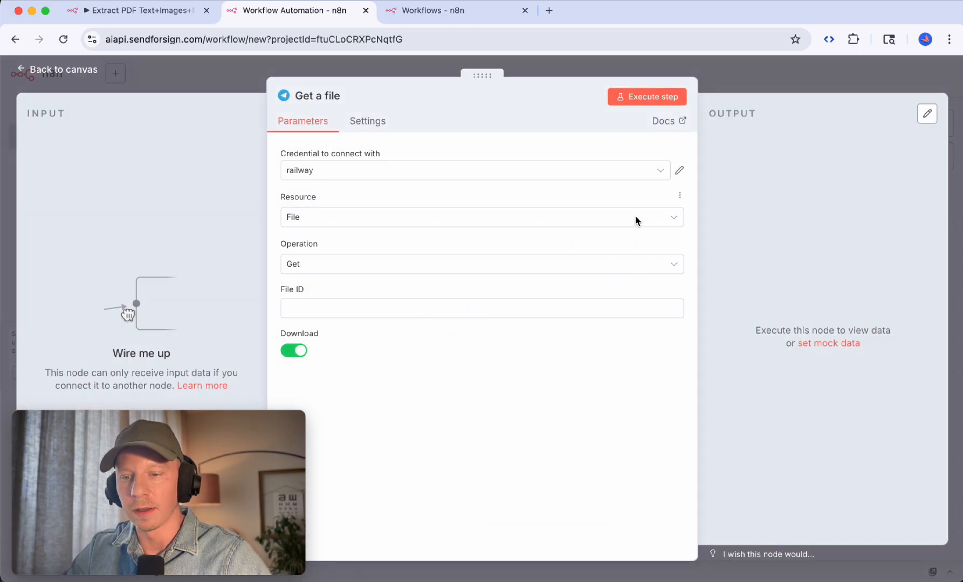
key(Escape)
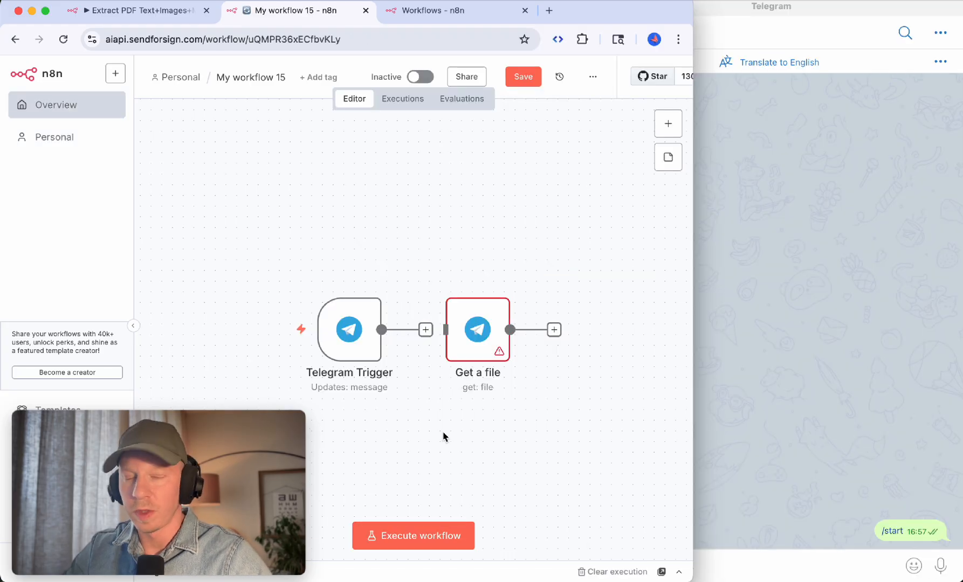
- Execute the workflow from the Telegram Trigger so it waits for a message, and switch to Finder's Downloads folder
mouse_move(350, 323)
click(251, 329)
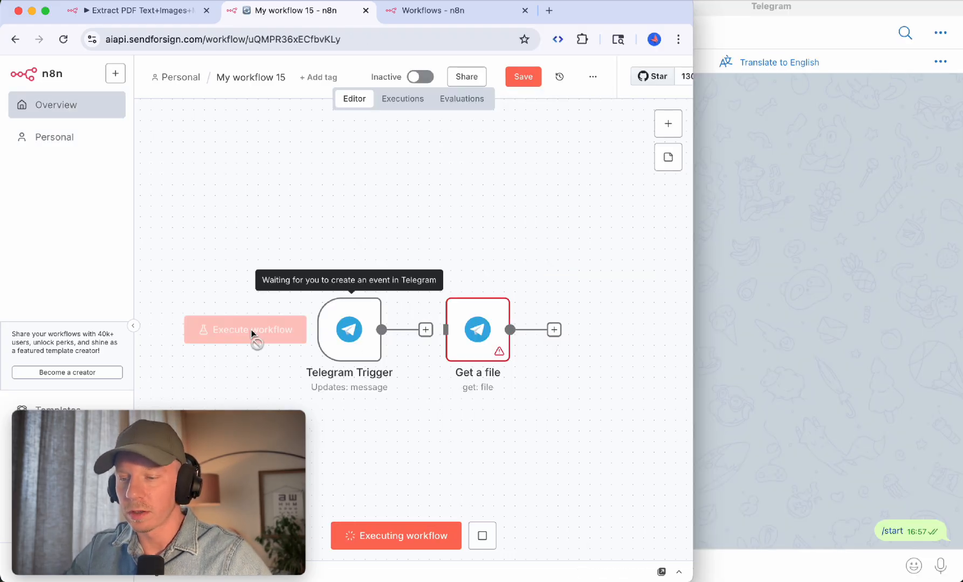
key(super+Tab)
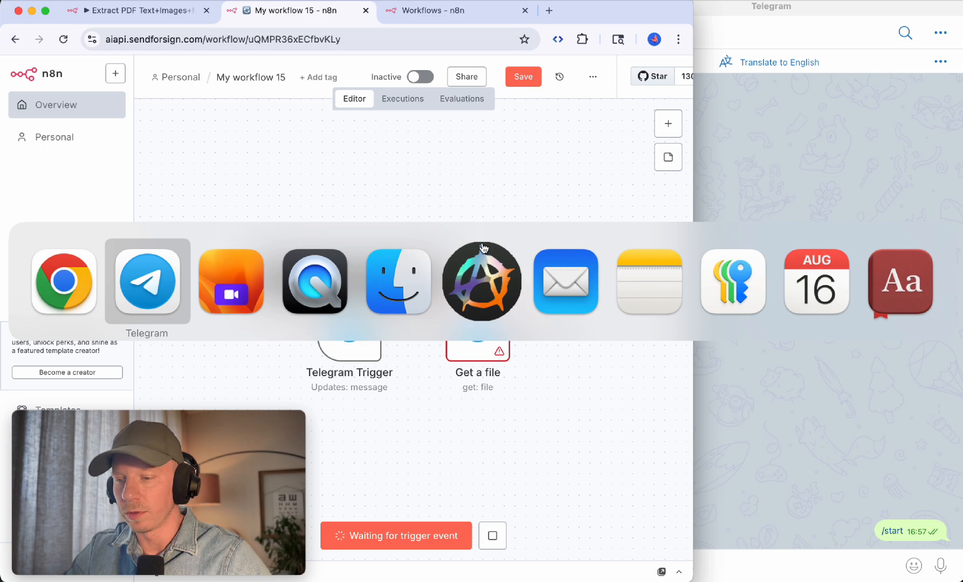
- Preview financial_report (1) (1).pdf in the Downloads folder and look through its text, table and charts
key(space)
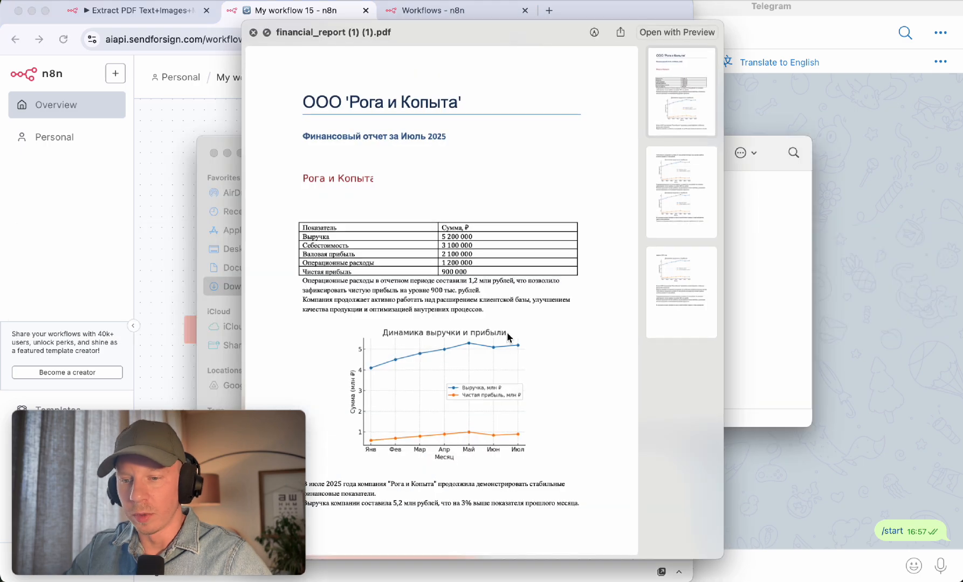
scroll(506, 354, down, 15)
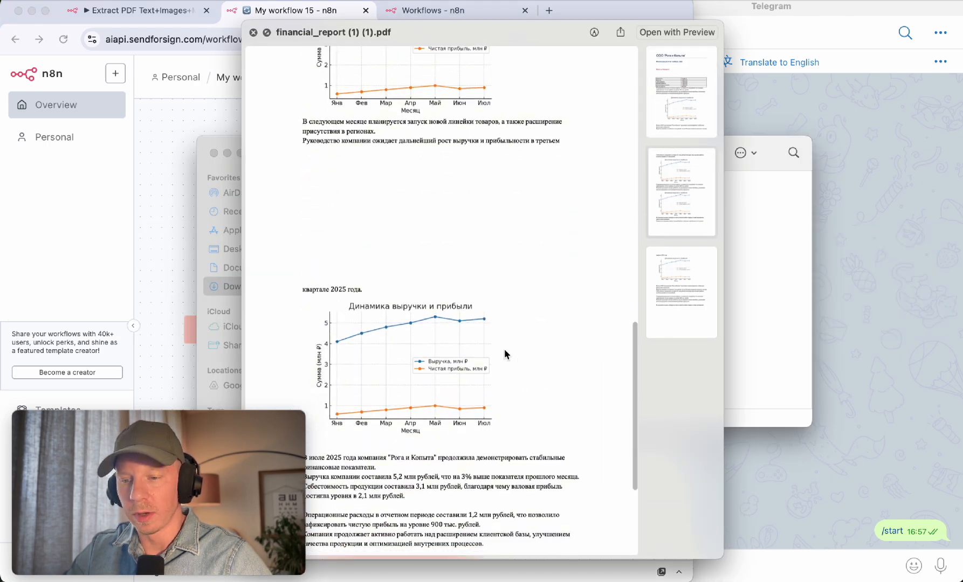
scroll(505, 354, up, 15)
scroll(506, 353, down, 5)
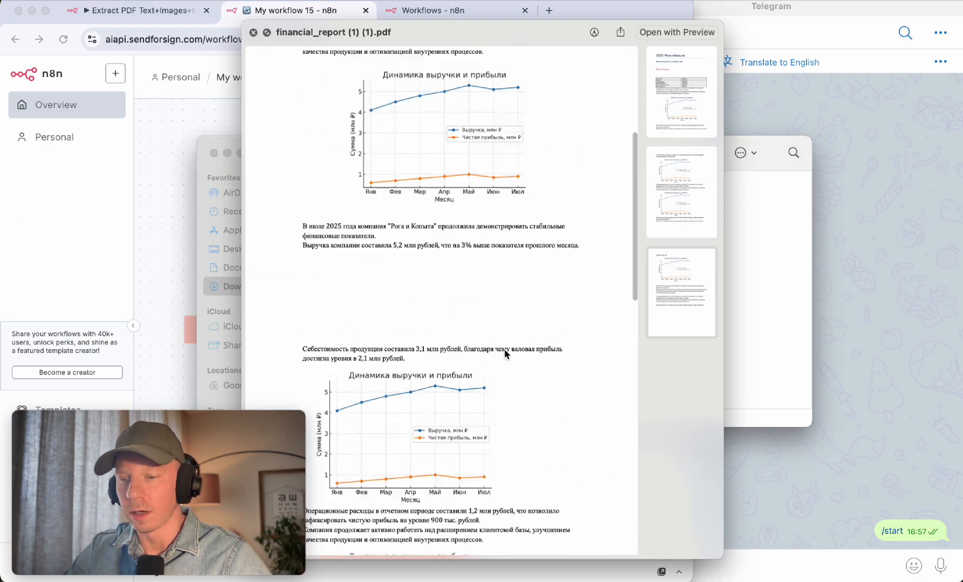
scroll(508, 350, up, 5)
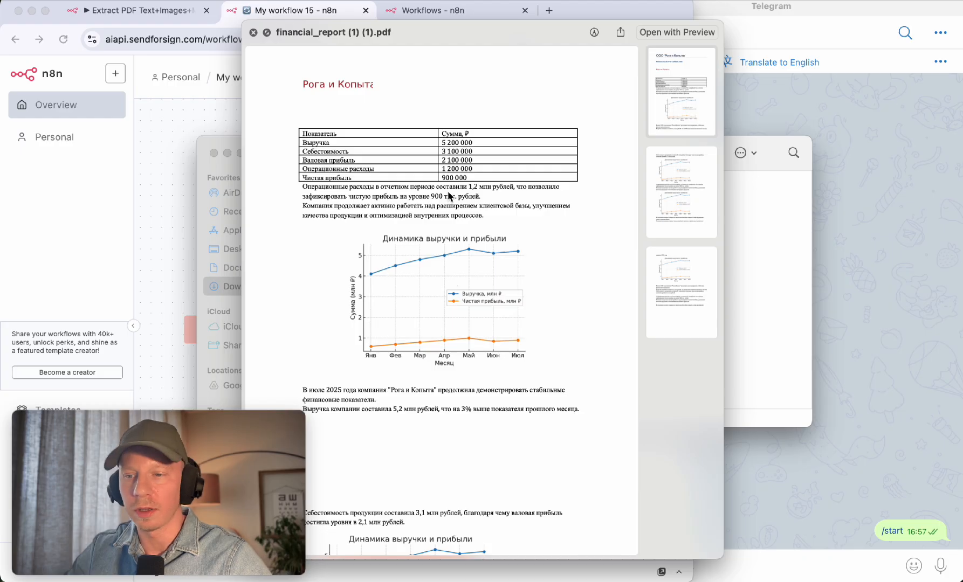
scroll(378, 359, down, 5)
key(space)
- Send financial_report (1) (1).pdf from the Downloads folder to the railwaytest bot chat in Telegram
click(453, 280)
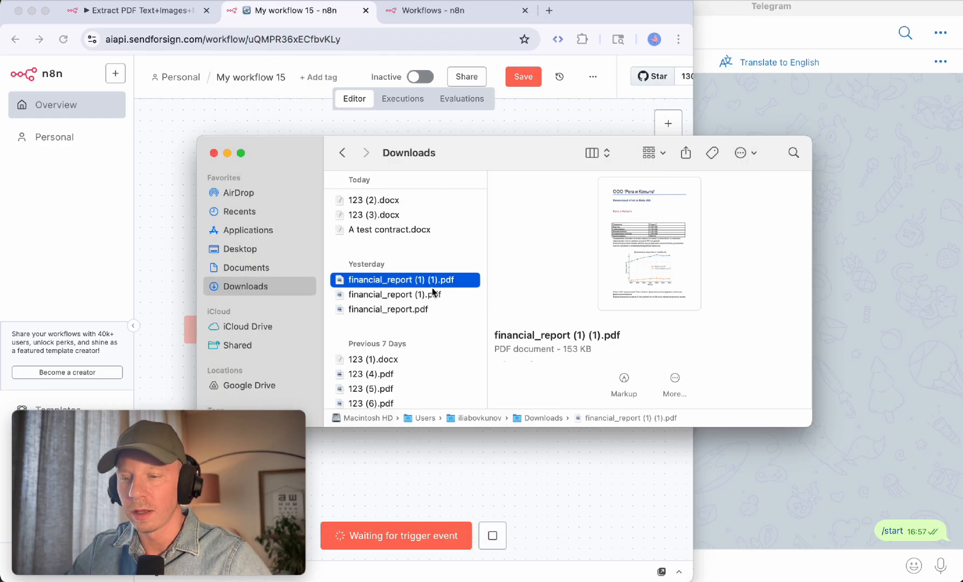
drag(453, 281, 888, 329)
click(858, 344)
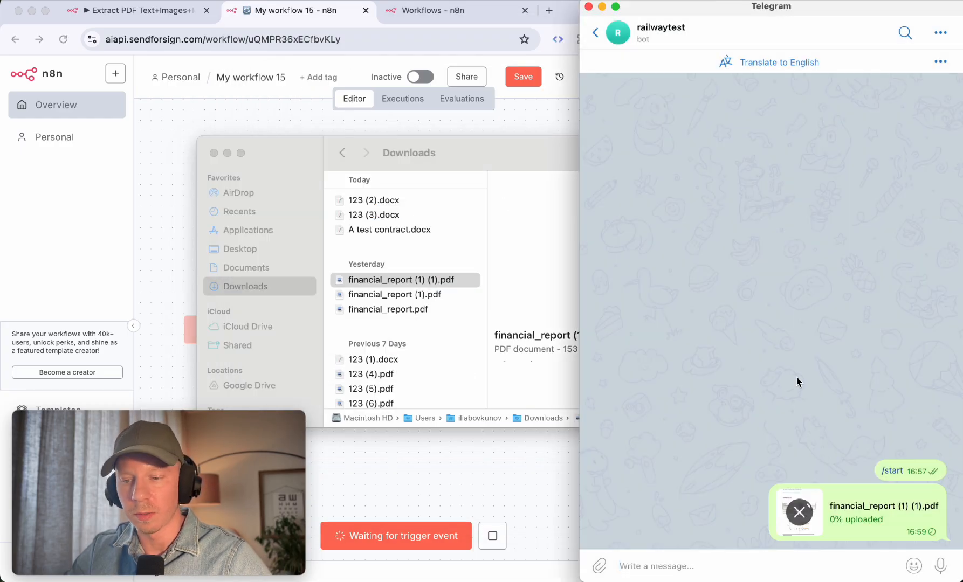
- Back in n8n, examine the Telegram Trigger's JSON output for the document's file_id and return to the canvas
click(517, 466)
double_click(350, 330)
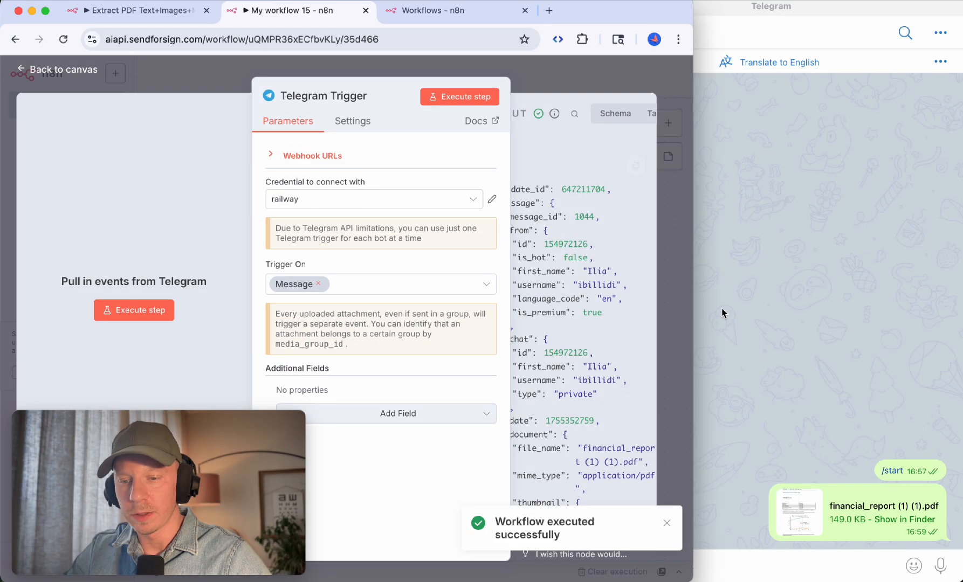
double_click(695, 318)
scroll(828, 297, down, 10)
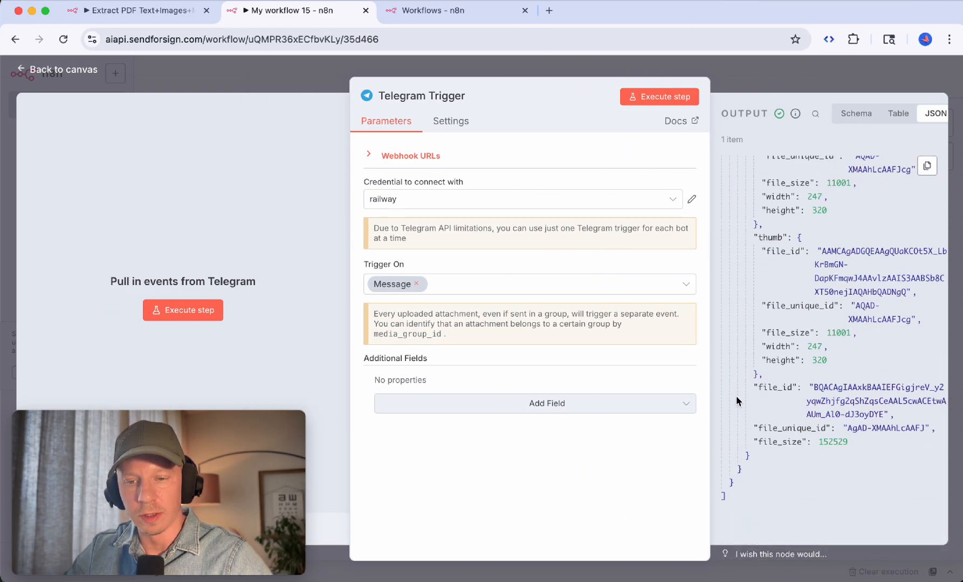
drag(762, 389, 820, 389)
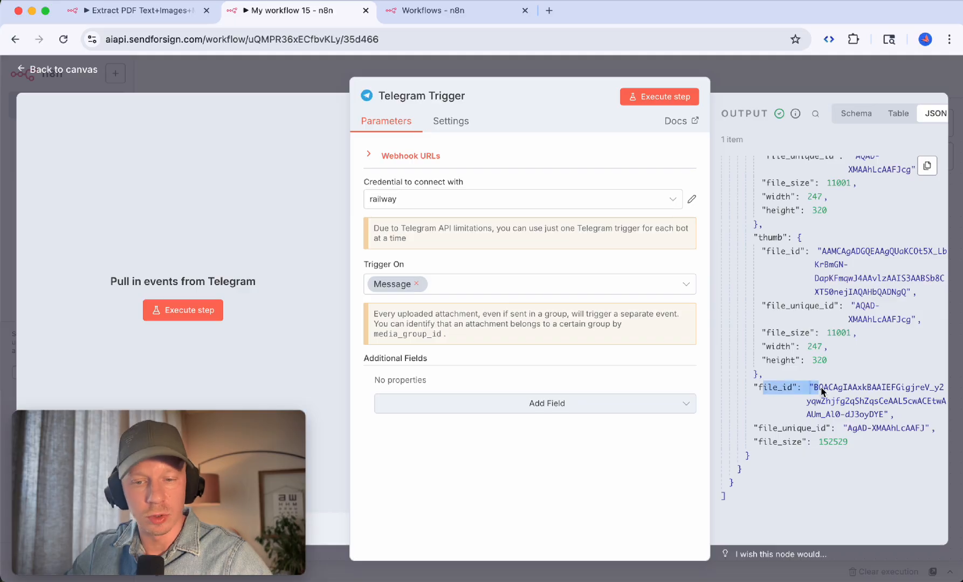
click(727, 82)
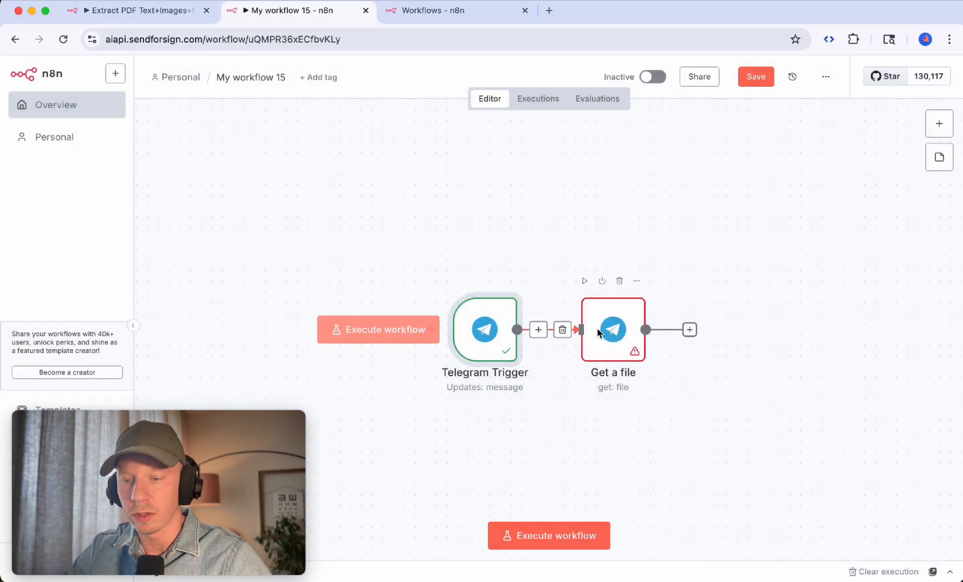
- Set the Get a file node's File ID to {{ $json.message.document.file_id }} from the trigger data and execute the node
double_click(623, 336)
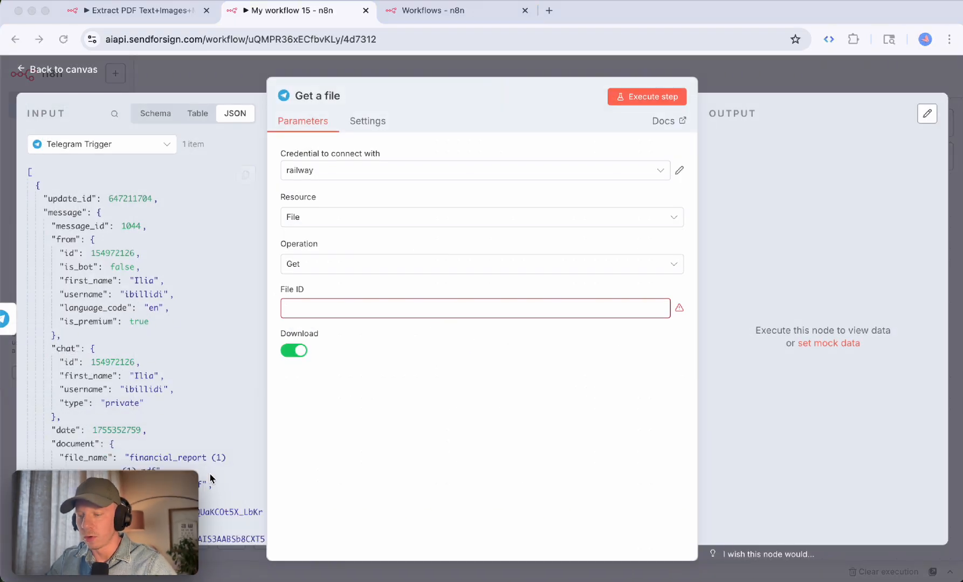
scroll(129, 366, down, 10)
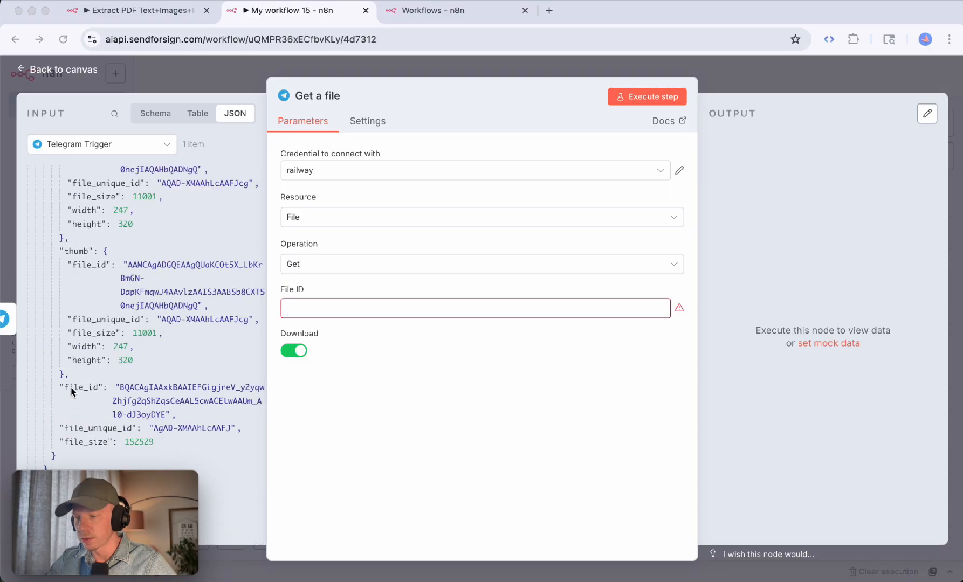
drag(78, 387, 313, 310)
click(400, 465)
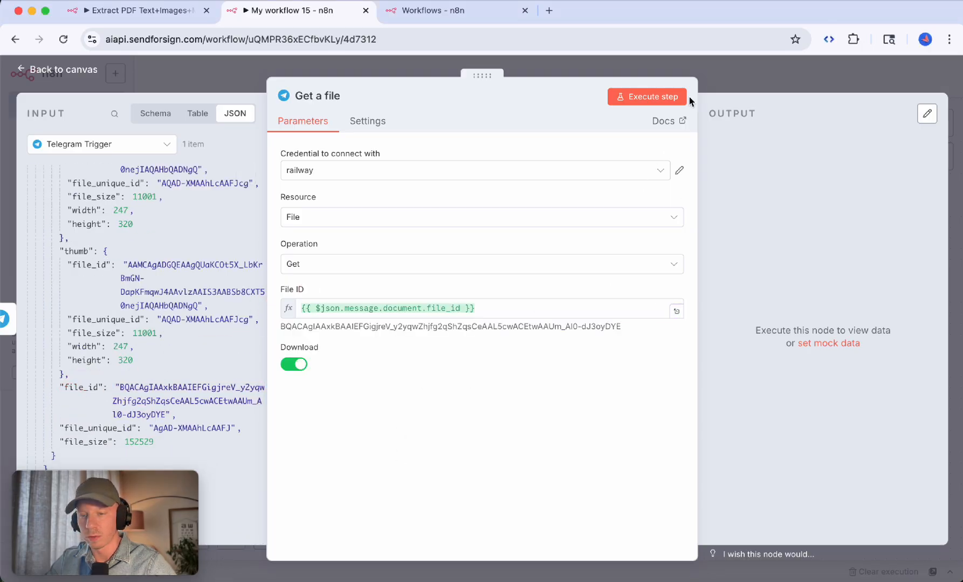
click(652, 97)
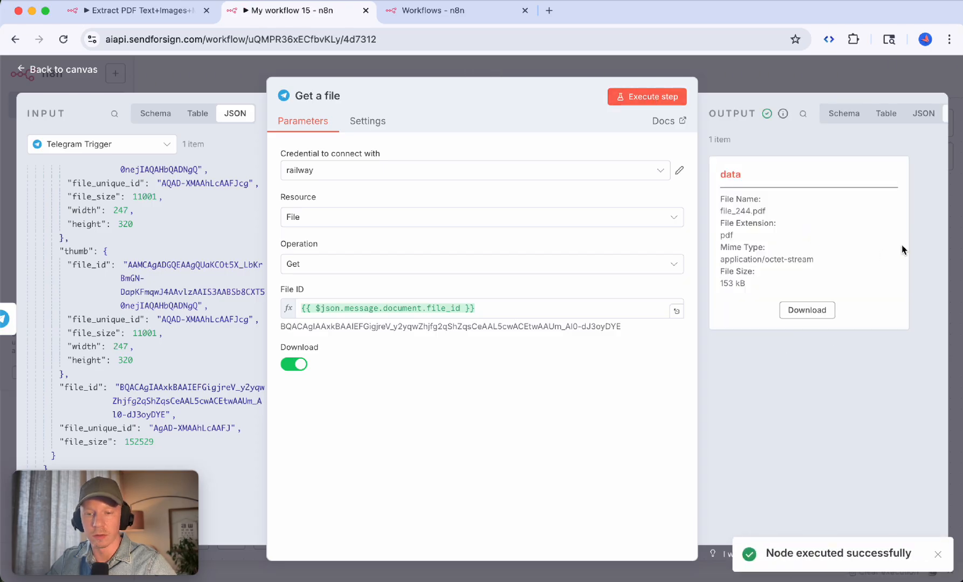
- Download the Get a file node's output PDF, look through it in the browser, and return to the workflow canvas
click(807, 313)
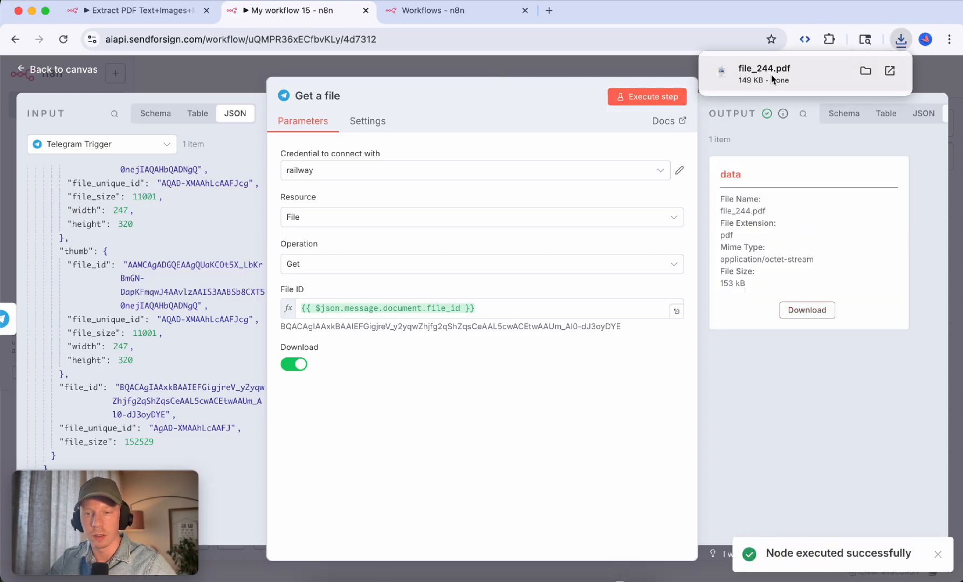
click(771, 74)
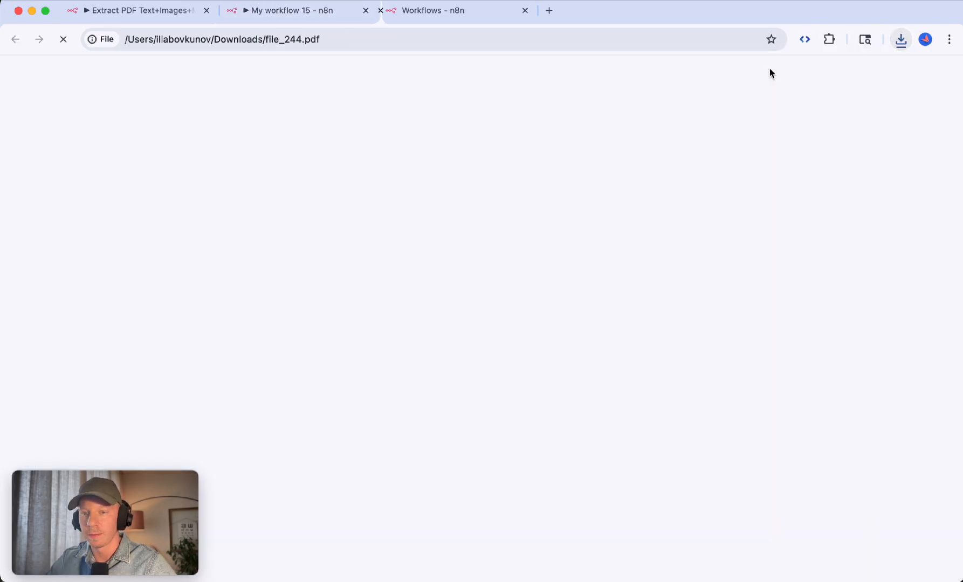
scroll(535, 307, down, 20)
scroll(536, 307, up, 20)
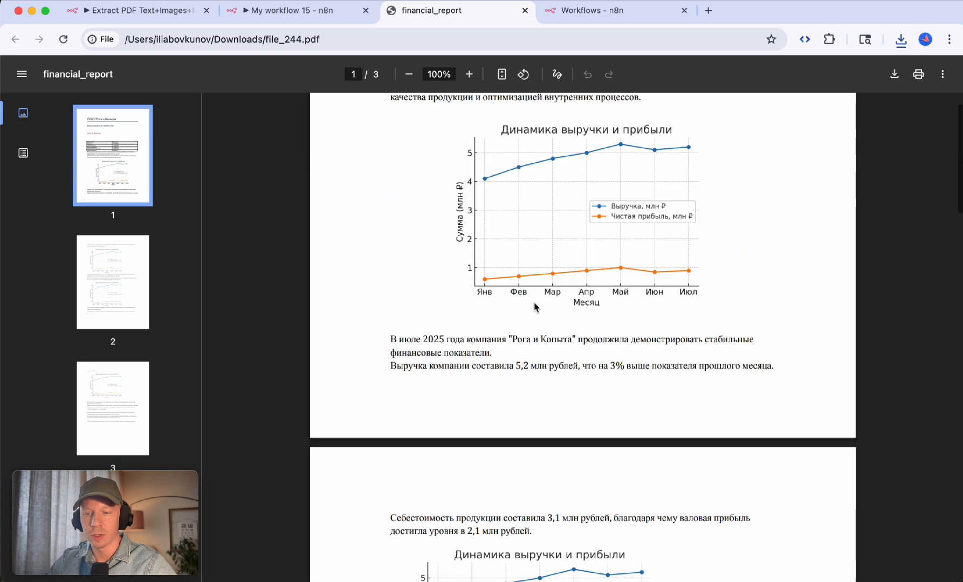
key(super+w)
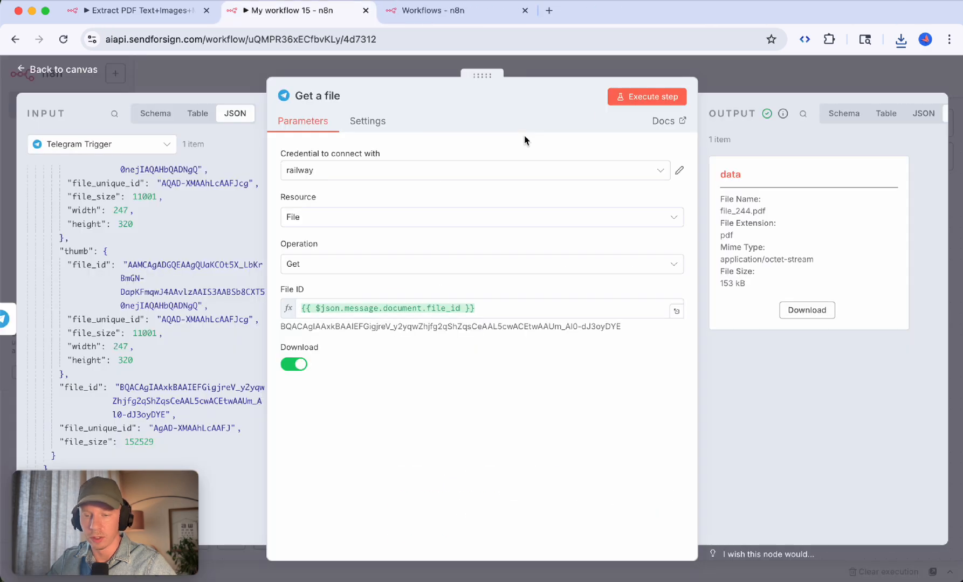
click(720, 63)
- Add an Extract from File node with the Extract from PDF action to the workflow and return to the canvas
scroll(476, 182, right, 5)
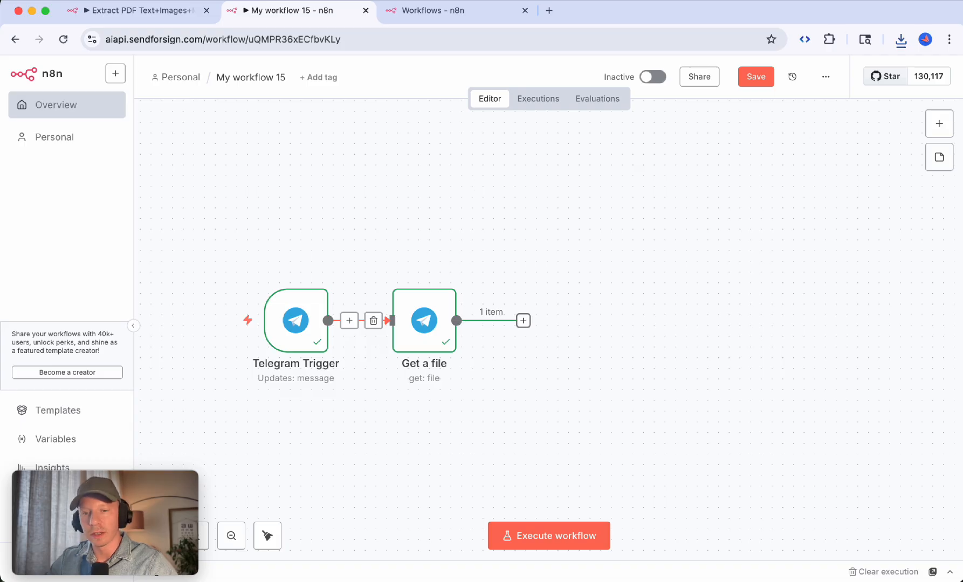
click(938, 129)
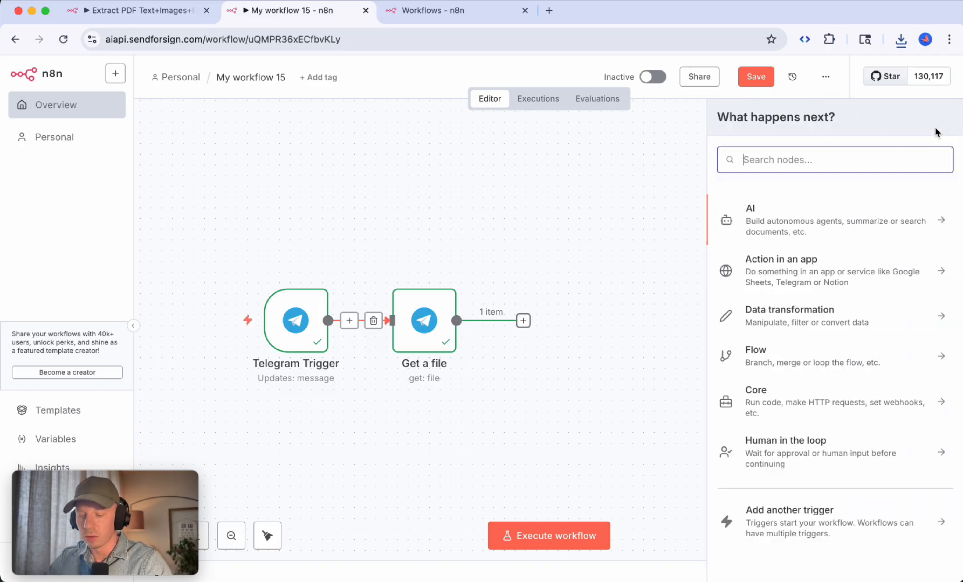
text(extr)
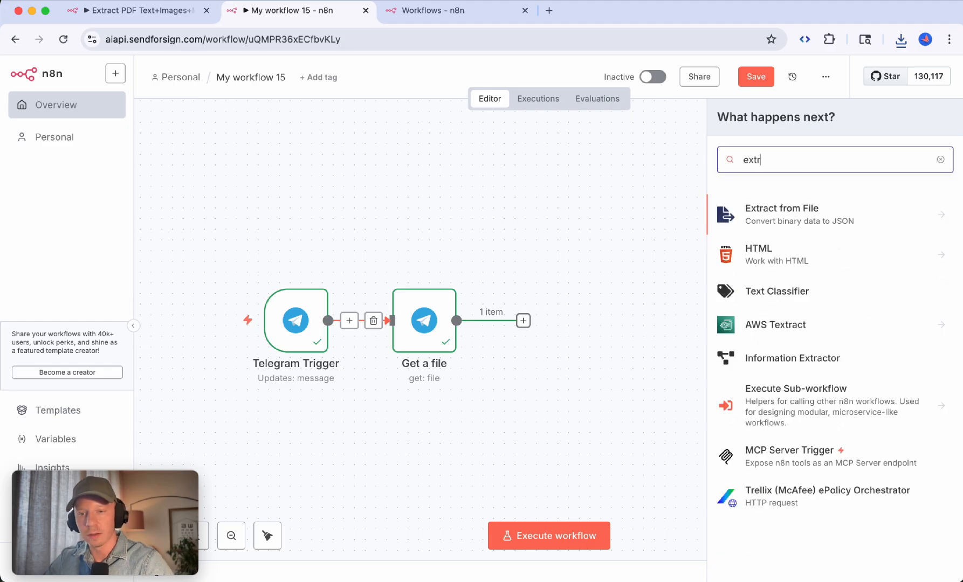
click(797, 212)
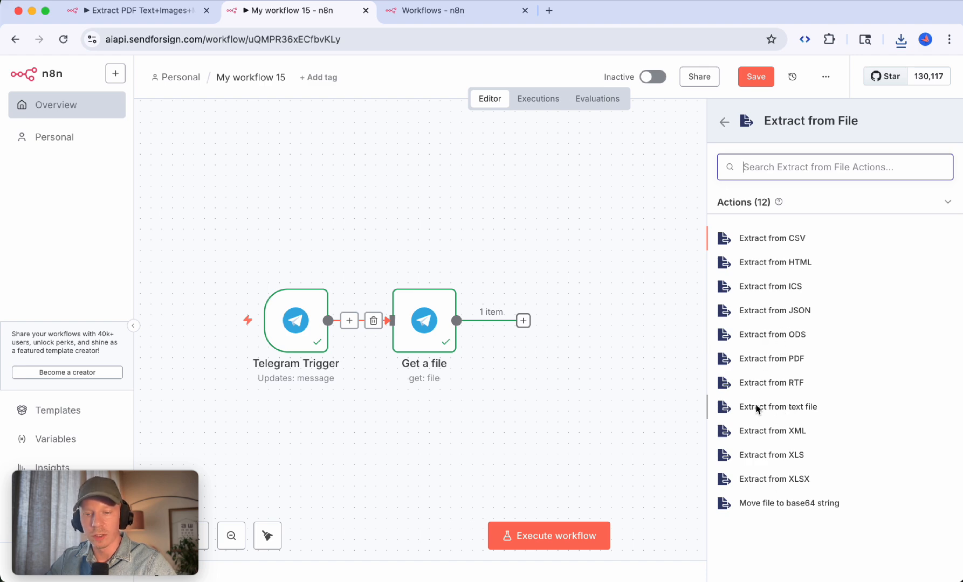
click(763, 358)
key(Escape)
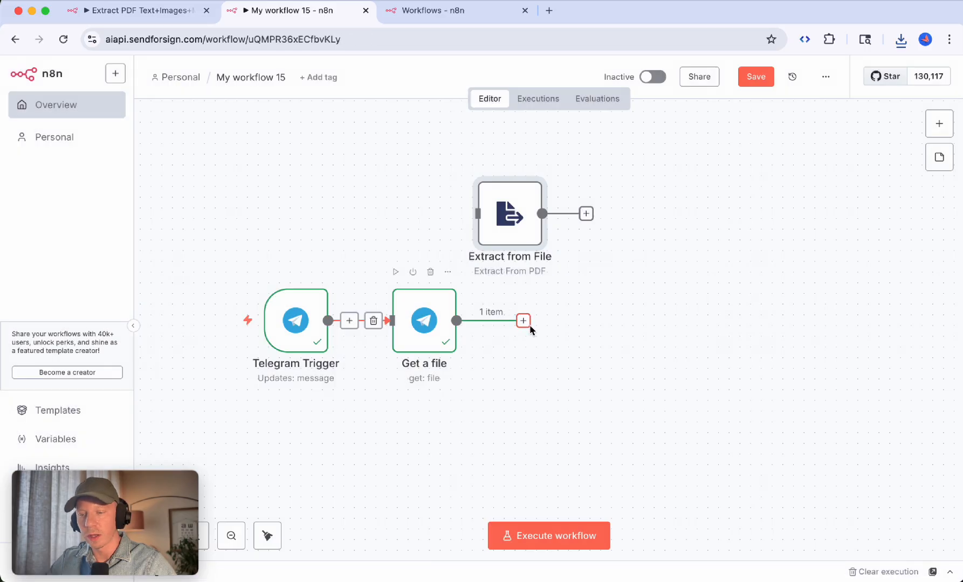
- Connect the Get a file node's output to the Extract from File node and execute the extraction
drag(523, 320, 586, 258)
double_click(585, 257)
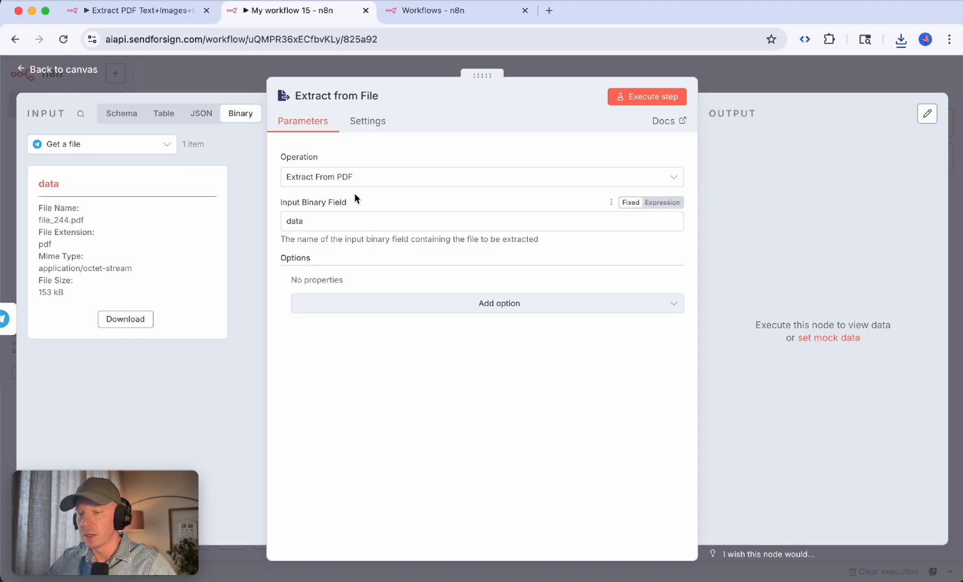
click(613, 102)
- Examine the Extract from File output as JSON, checking the extracted text field, and return to the canvas
scroll(799, 401, down, 5)
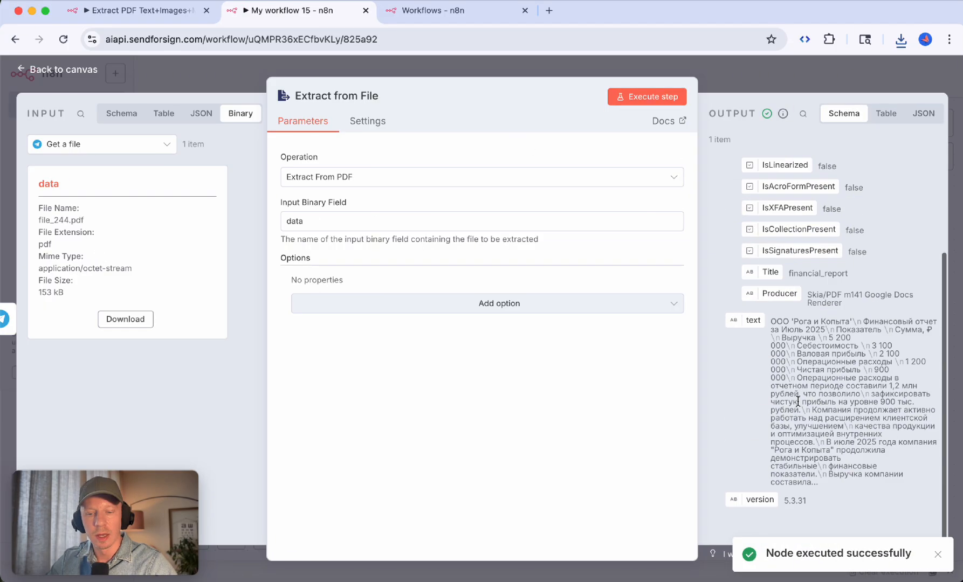
click(923, 113)
scroll(787, 302, down, 3)
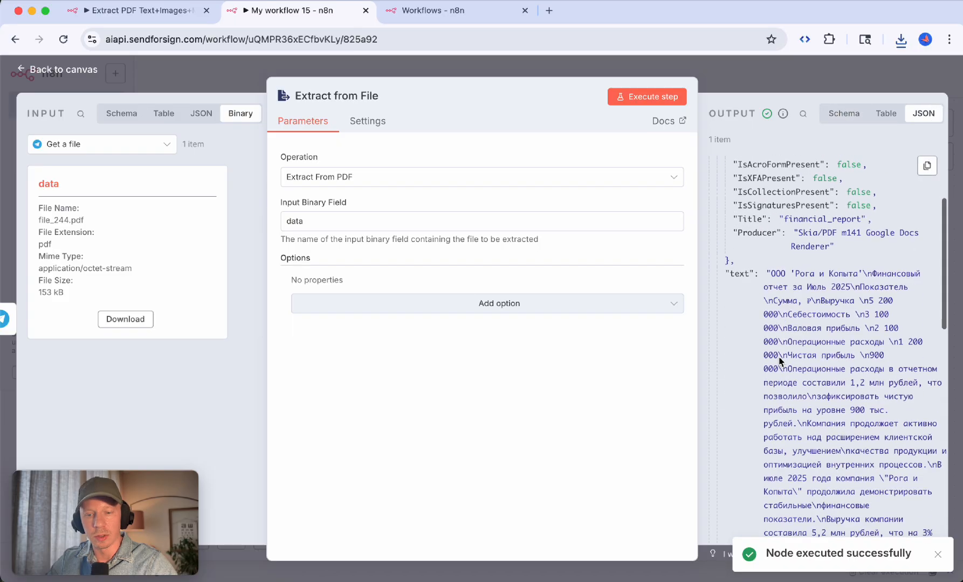
drag(771, 274, 790, 424)
scroll(790, 425, down, 11)
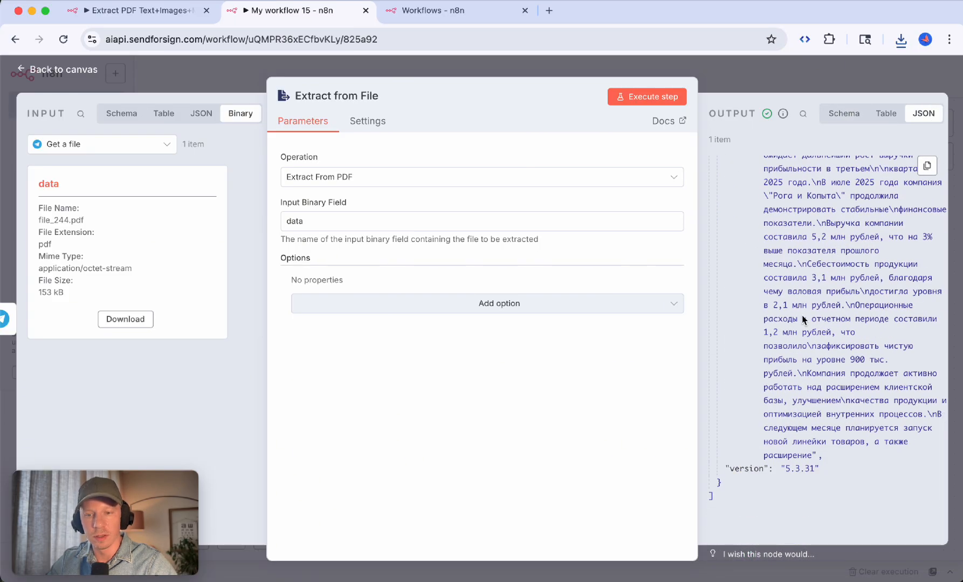
scroll(803, 319, up, 15)
scroll(797, 326, down, 2)
scroll(782, 338, up, 2)
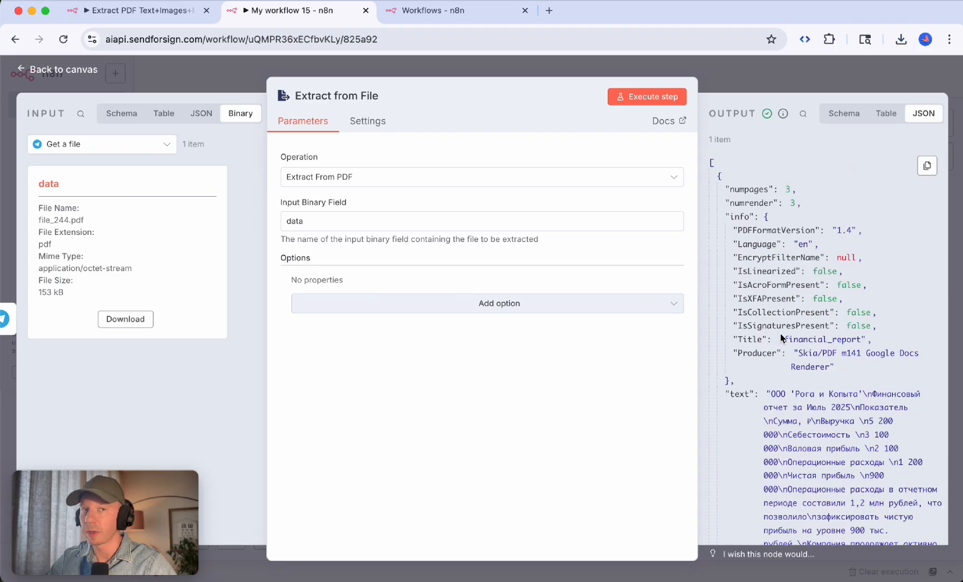
scroll(746, 223, down, 15)
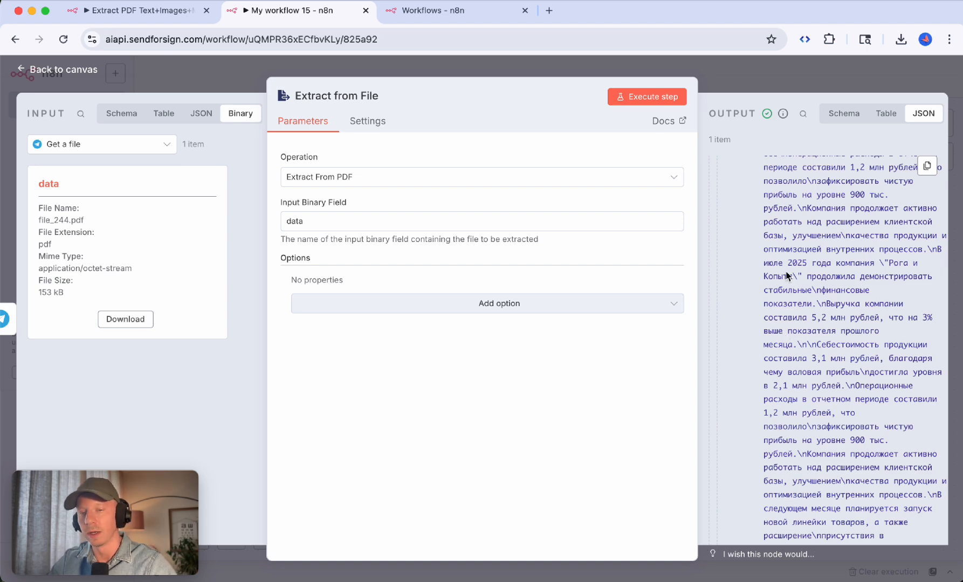
key(Escape)
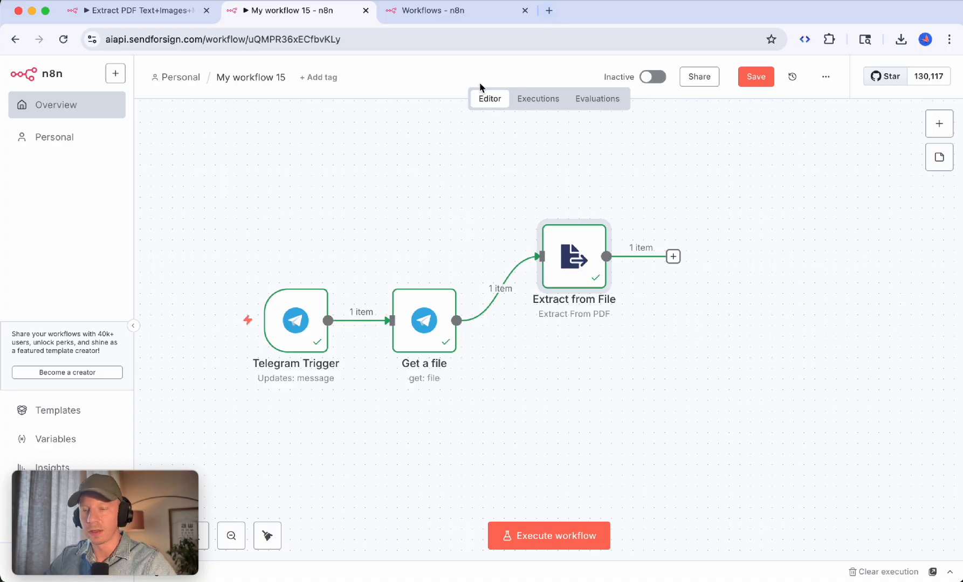
- Open the ConvertAPI dashboard in a new browser tab and select the converter from pdf to extract-images
click(549, 10)
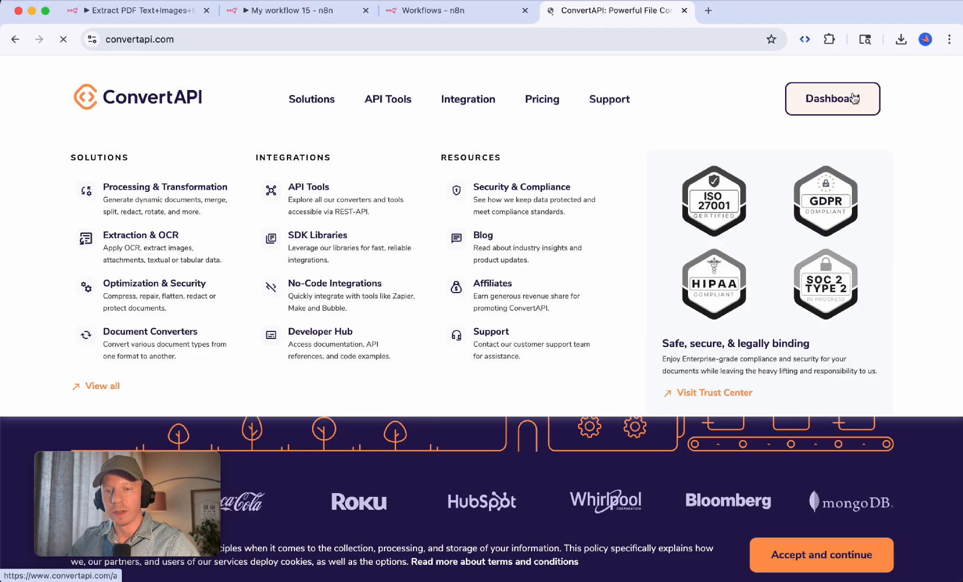
click(852, 99)
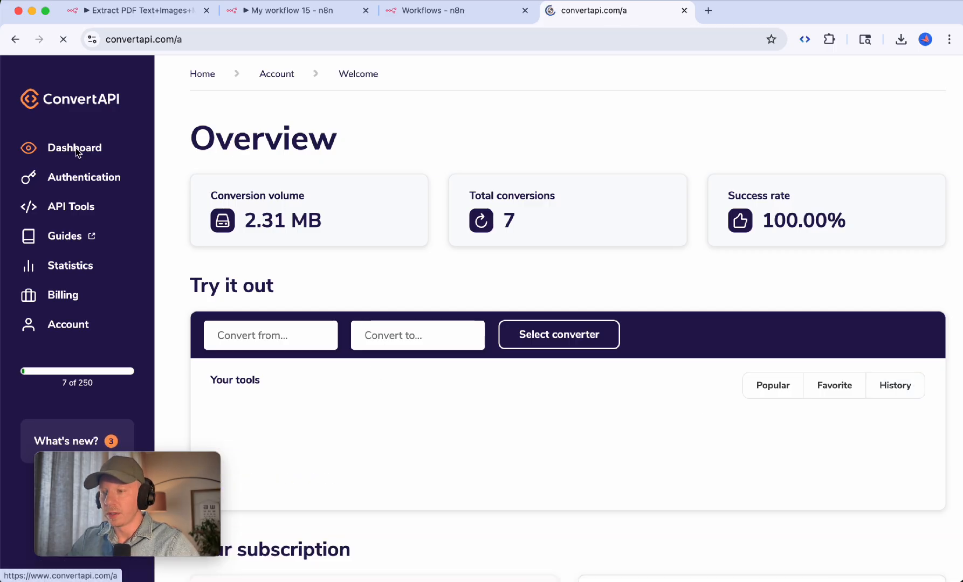
scroll(231, 243, down, 3)
click(232, 246)
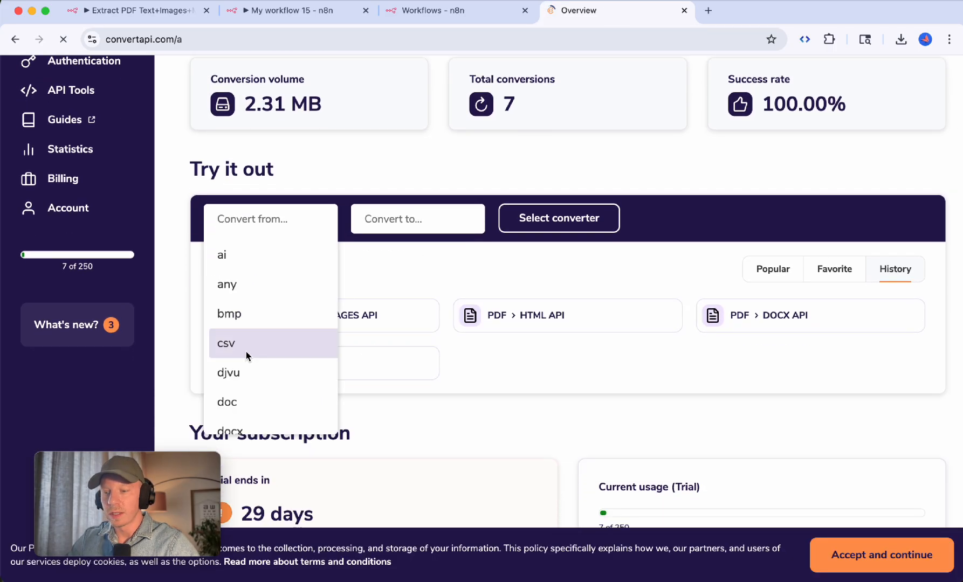
scroll(247, 356, down, 5)
scroll(266, 374, down, 3)
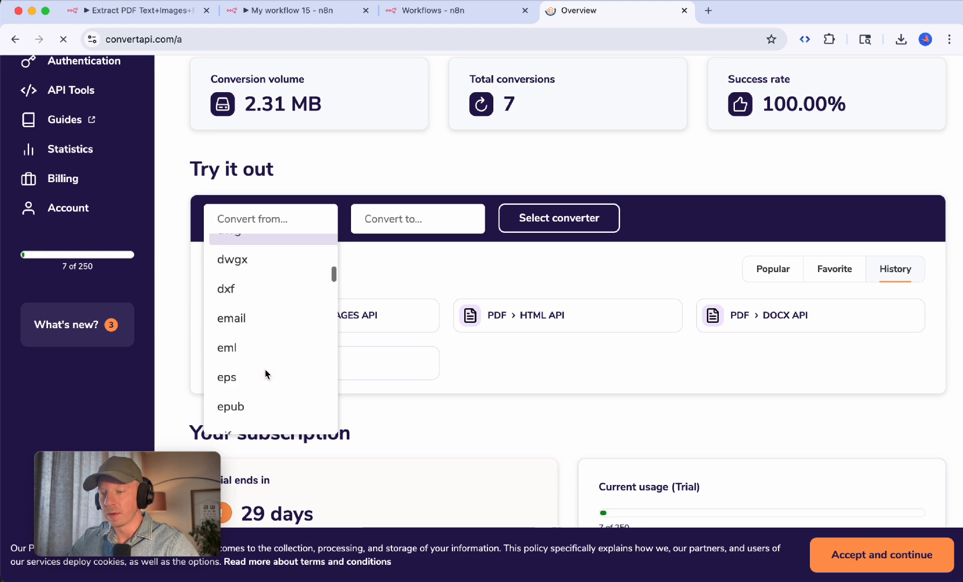
scroll(266, 374, up, 5)
text(pdf)
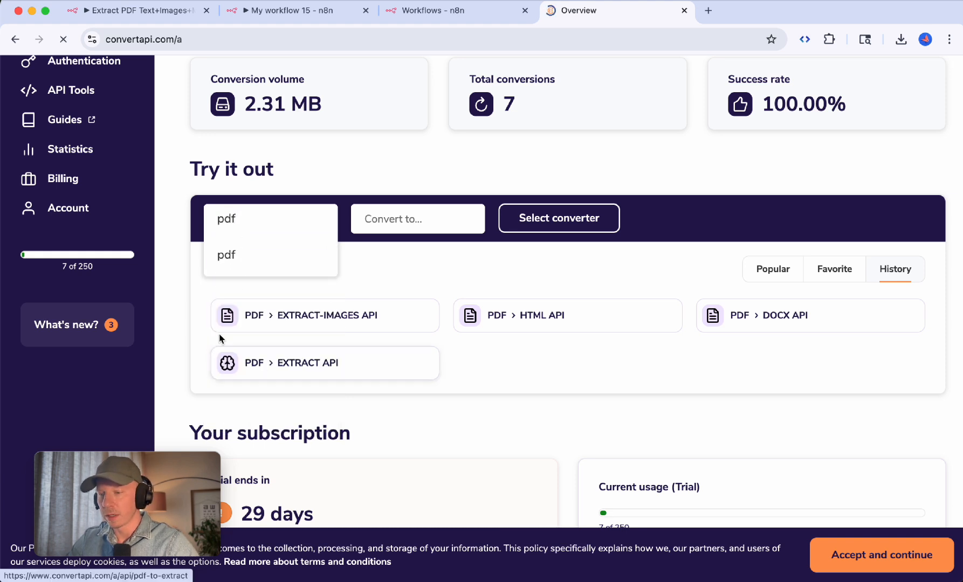
click(260, 257)
scroll(411, 341, down, 1)
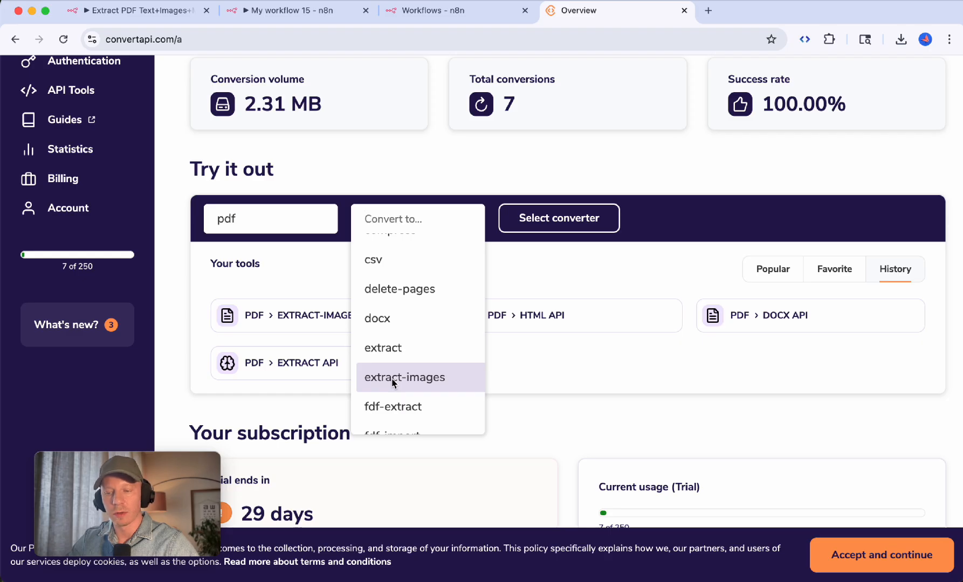
click(413, 379)
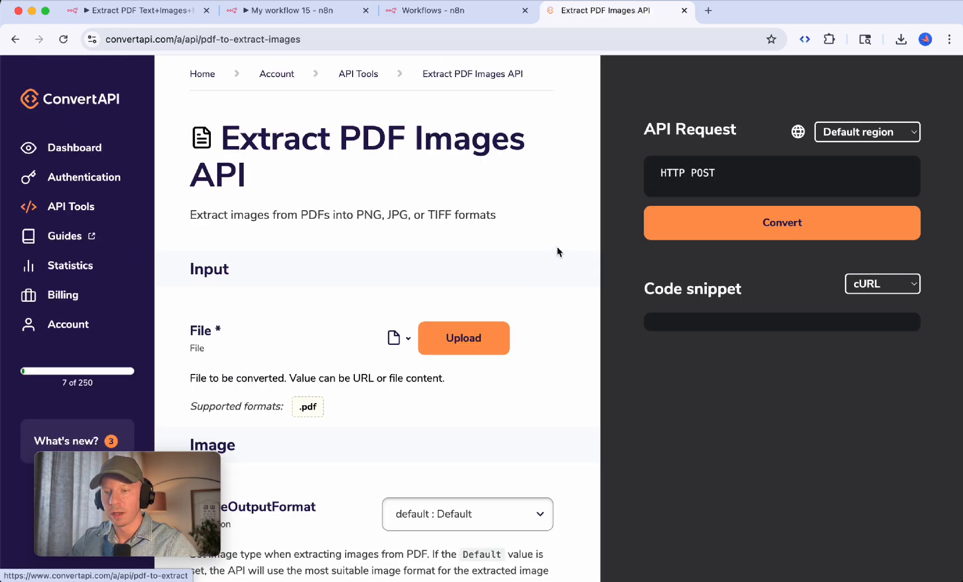
- Copy the cURL code snippet of the Extract PDF Images API
drag(263, 186, 202, 130)
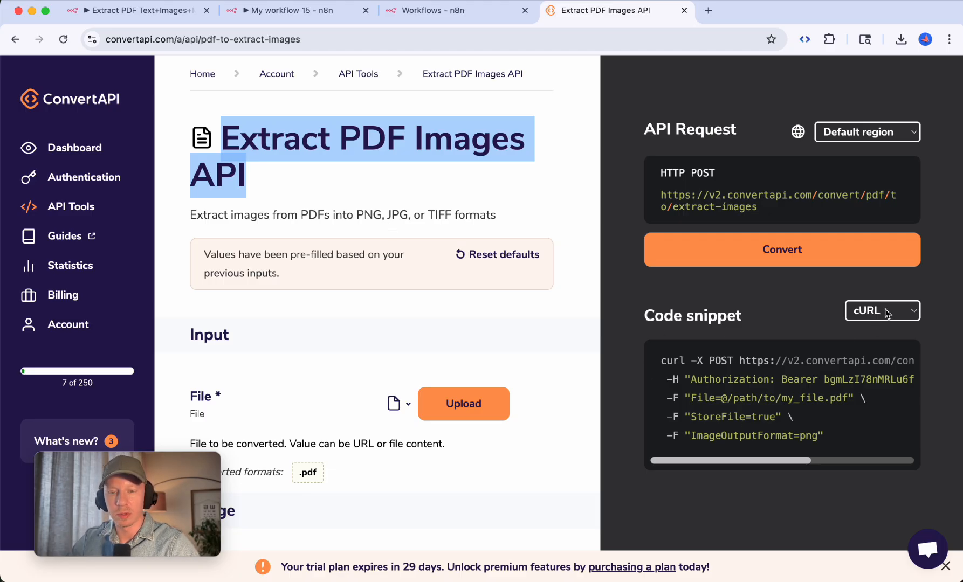
click(843, 388)
drag(660, 361, 665, 458)
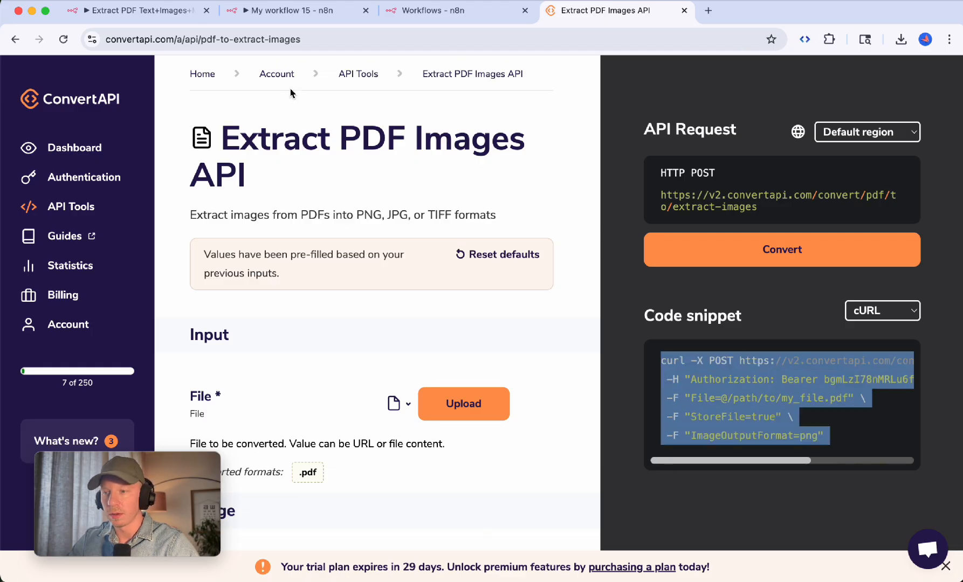
- Return to the n8n workflow and add an HTTP Request node to the Get a file node's output
click(264, 10)
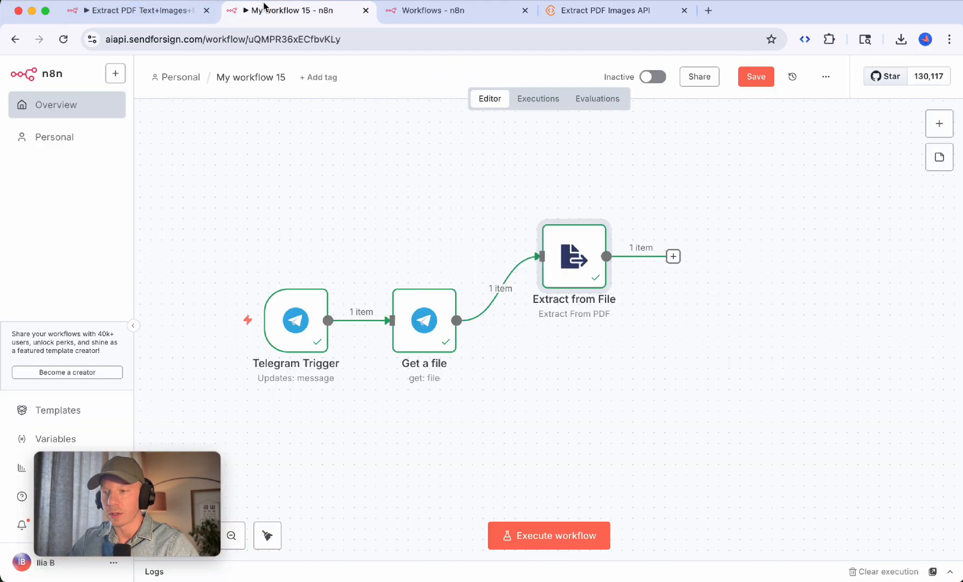
click(456, 322)
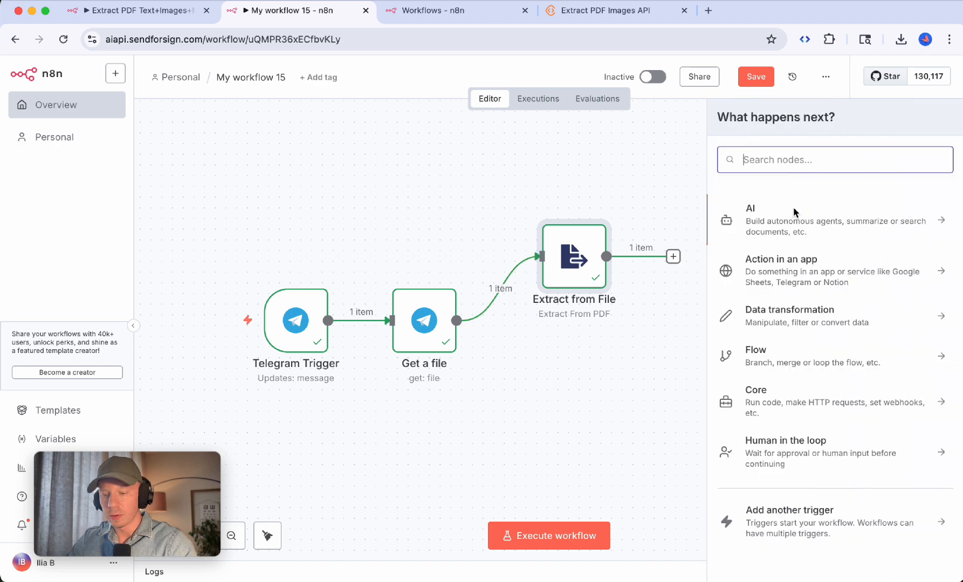
text(http)
click(807, 213)
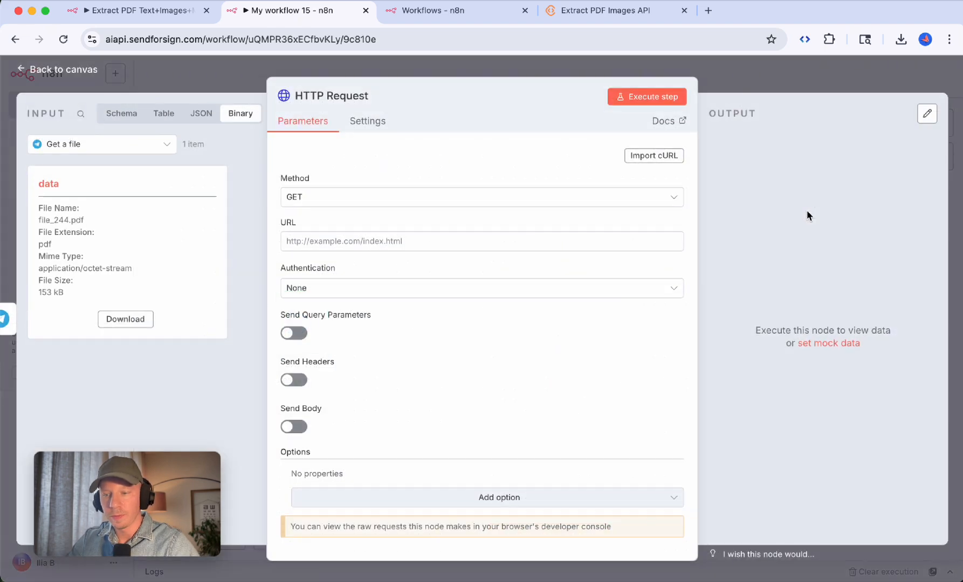
- Import the copied ConvertAPI cURL command, including its API token, into the HTTP Request node
click(644, 155)
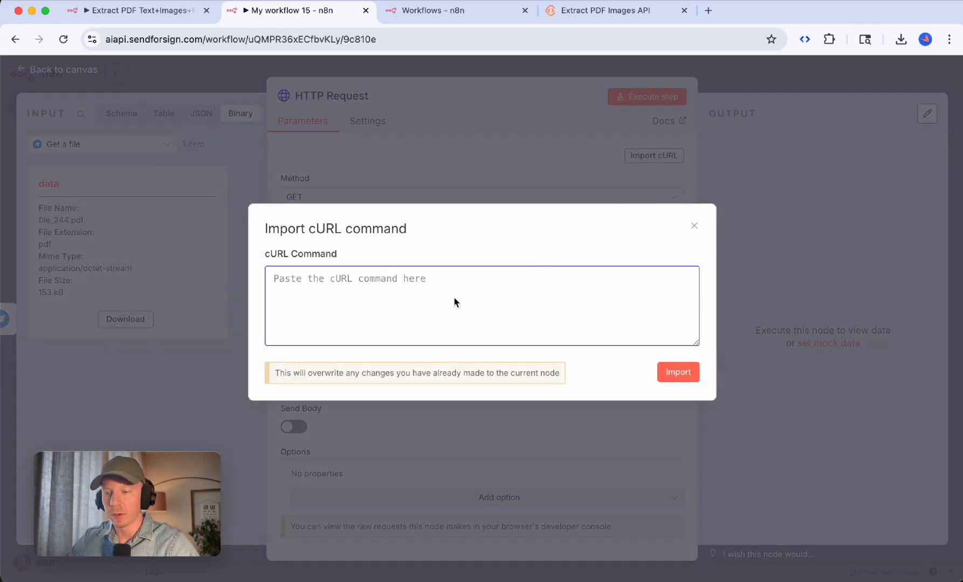
key(super+v)
click(678, 372)
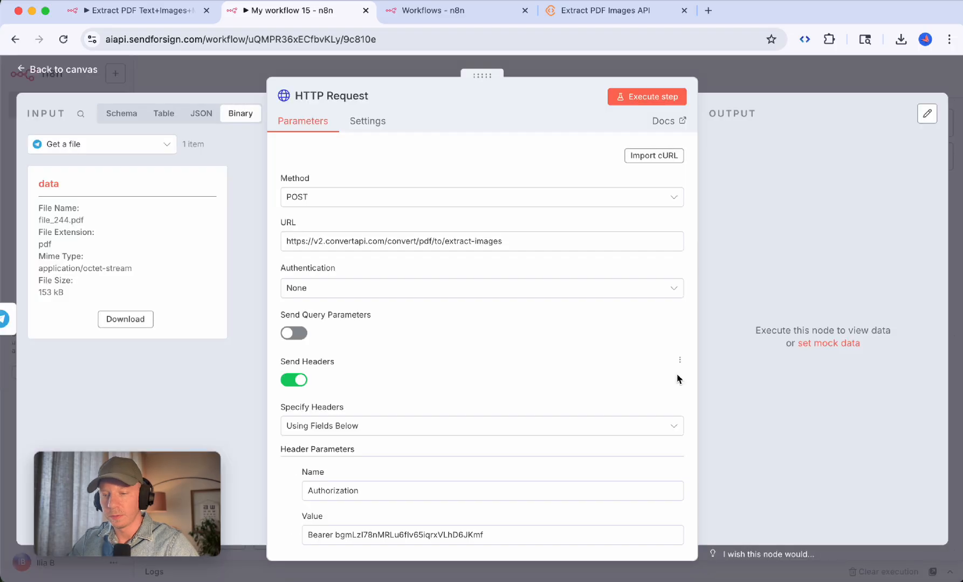
- Review the imported header and body parameters of the HTTP Request node, including the Authorization value
scroll(481, 350, down, 4)
scroll(434, 368, up, 3)
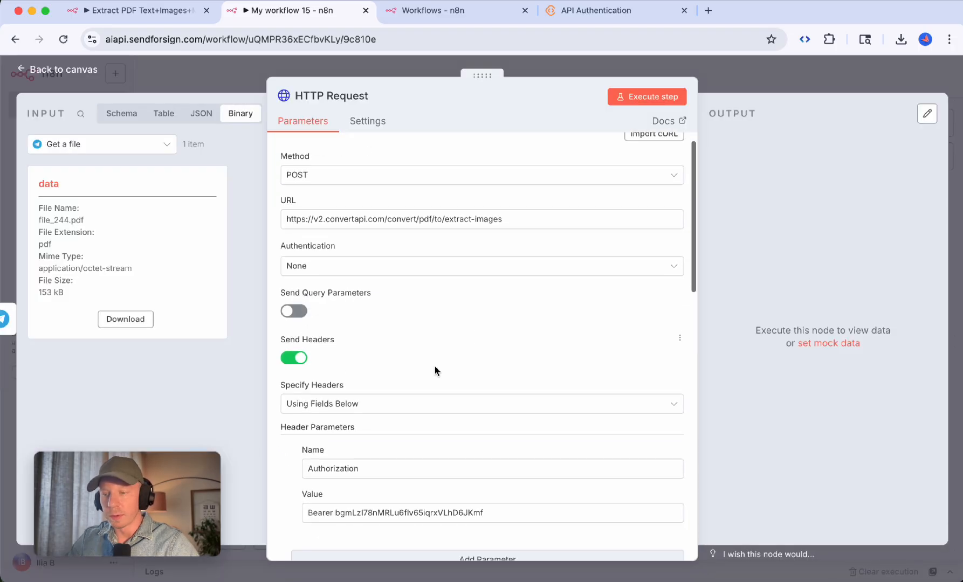
scroll(435, 369, down, 3)
scroll(372, 337, down, 5)
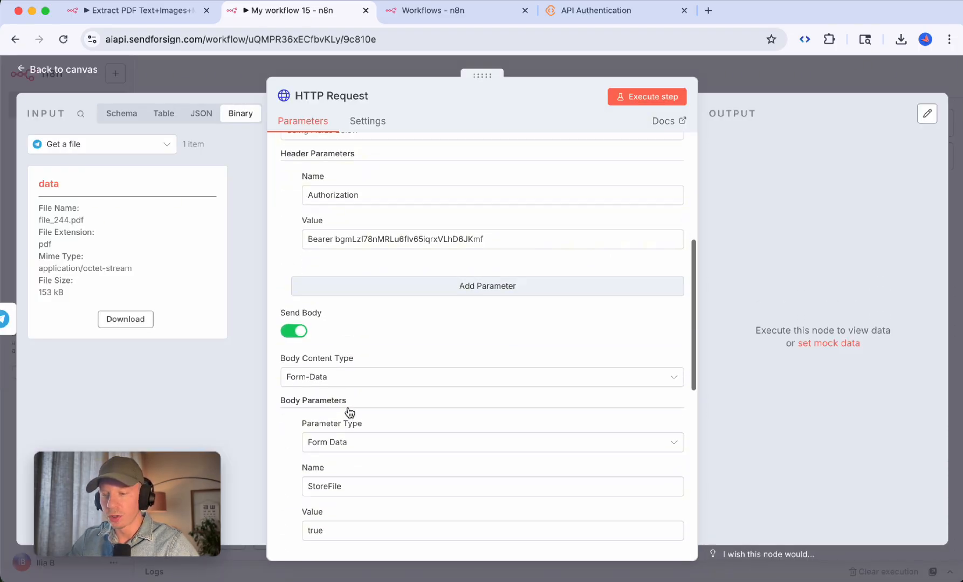
scroll(363, 341, up, 4)
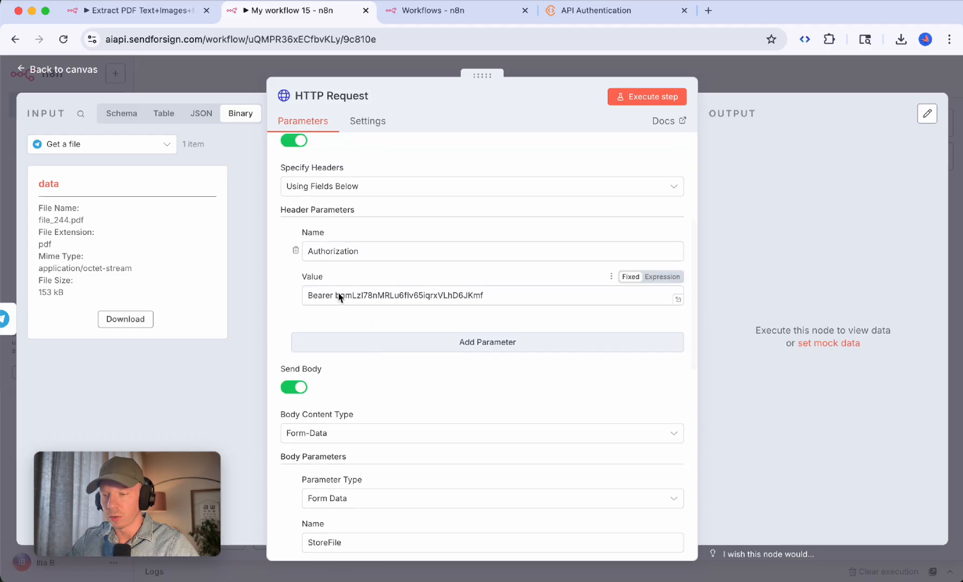
drag(337, 295, 438, 296)
click(467, 280)
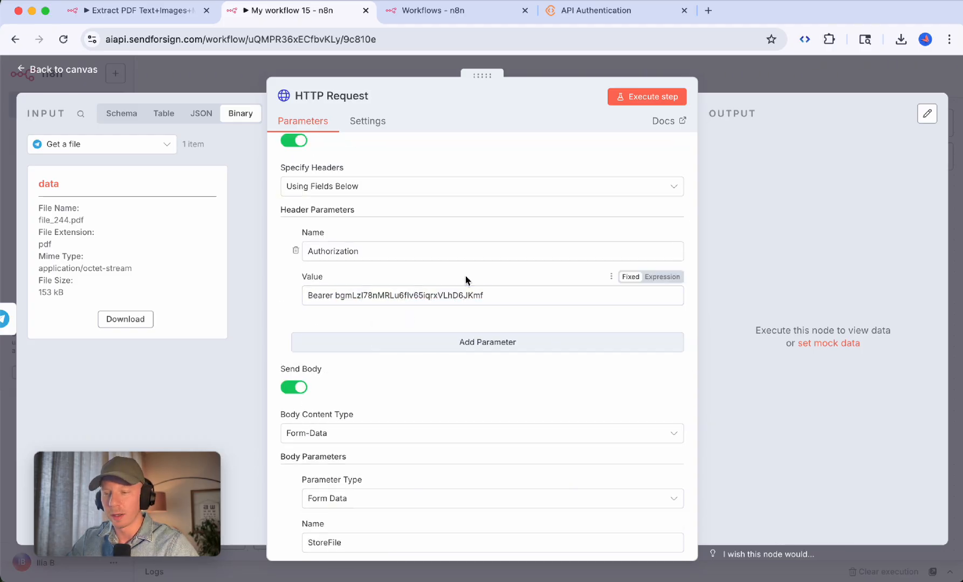
- Set the Input Data Field Name of the File body parameter to data
scroll(329, 388, down, 5)
scroll(341, 388, down, 5)
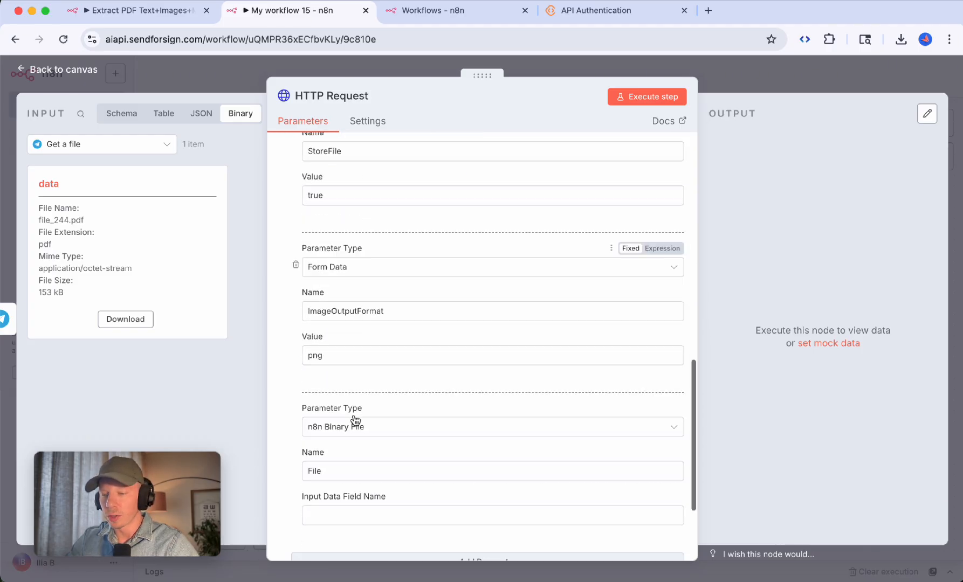
click(330, 381)
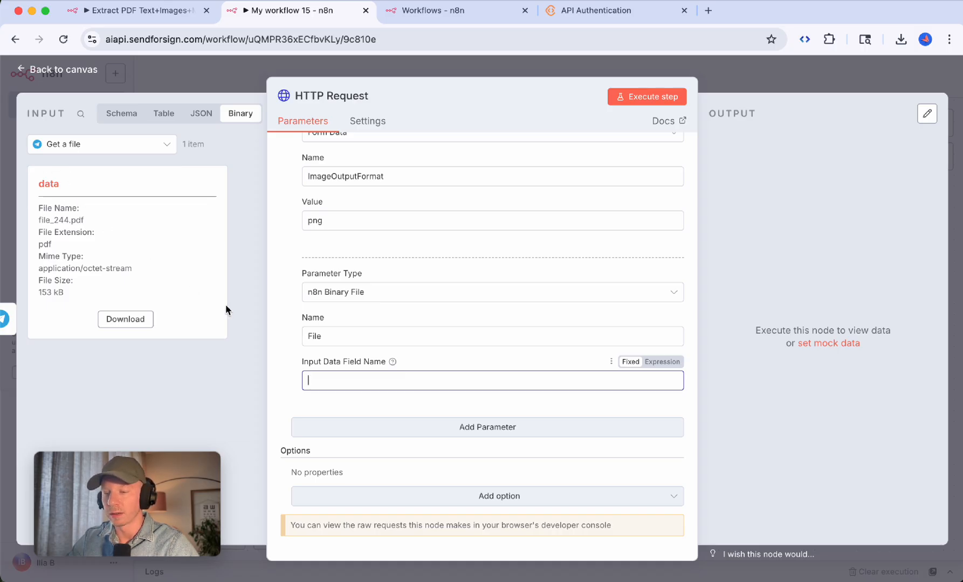
text(data)
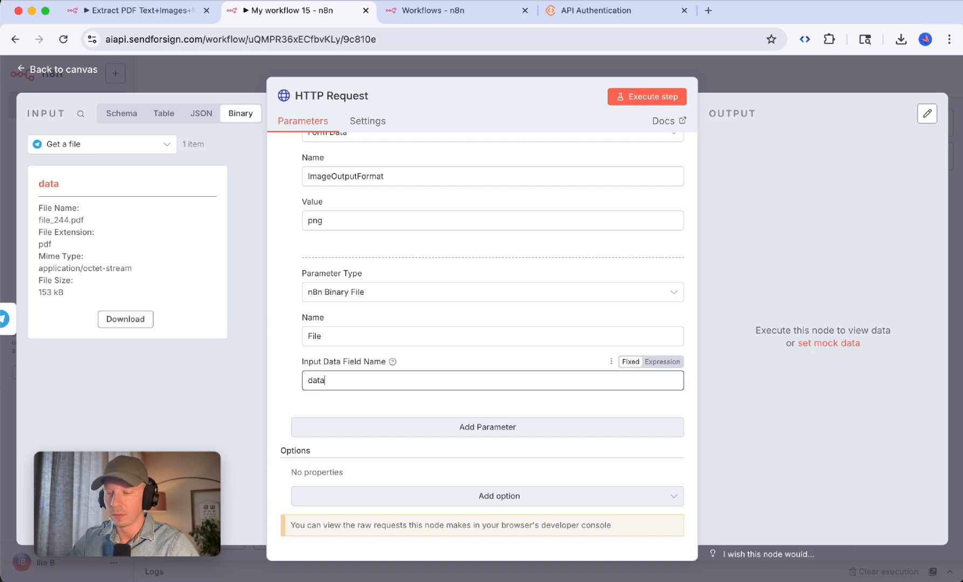
- Recheck the request's Authorization header, view the API tokens on ConvertAPI's Authentication page, and return to the HTTP Request node
scroll(549, 362, up, 2)
scroll(549, 362, up, 10)
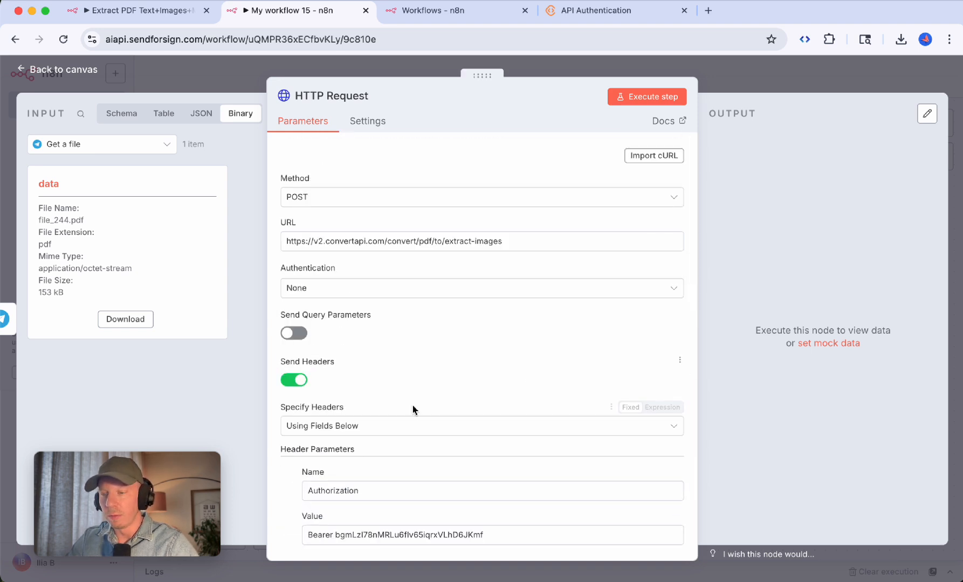
scroll(413, 408, down, 3)
scroll(426, 424, down, 4)
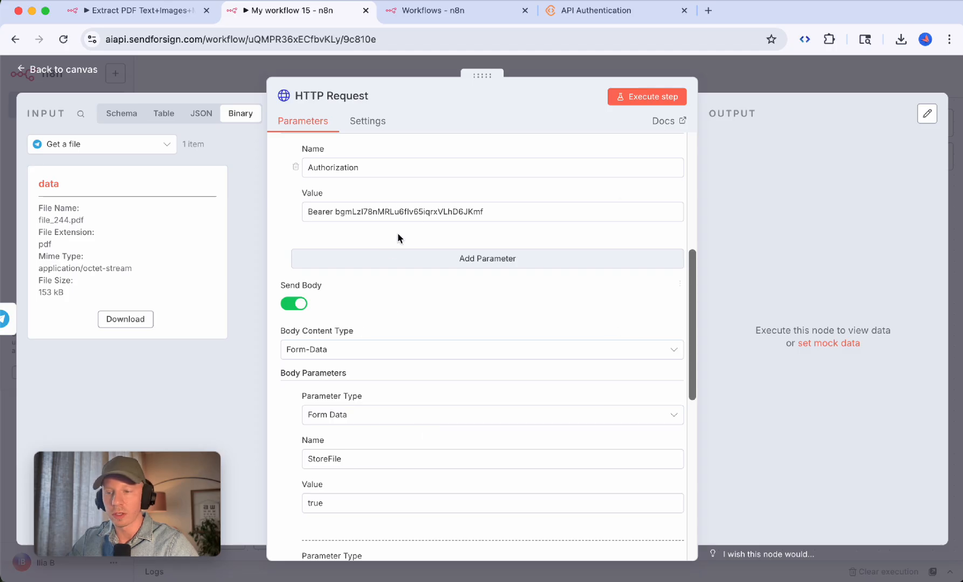
scroll(380, 221, up, 2)
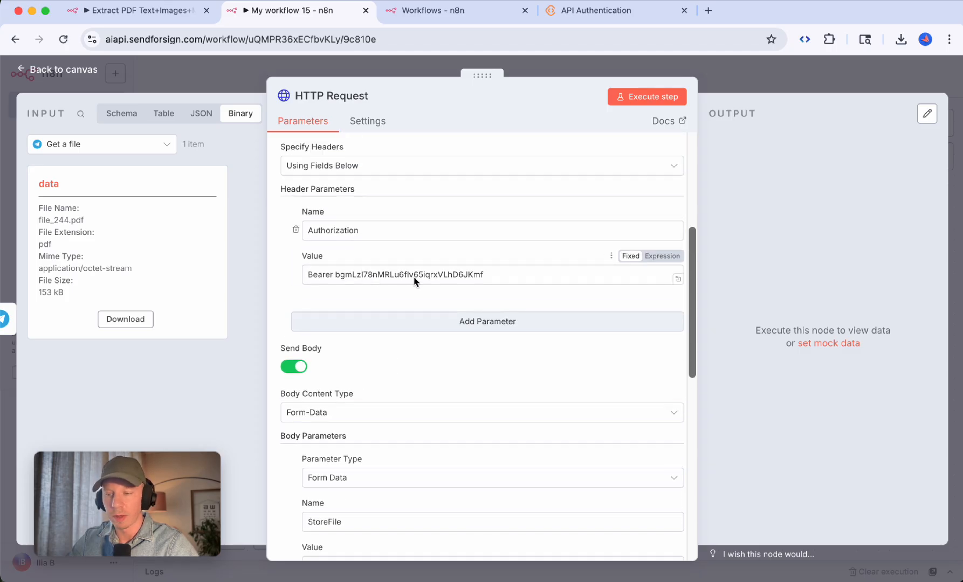
scroll(415, 280, up, 3)
click(595, 12)
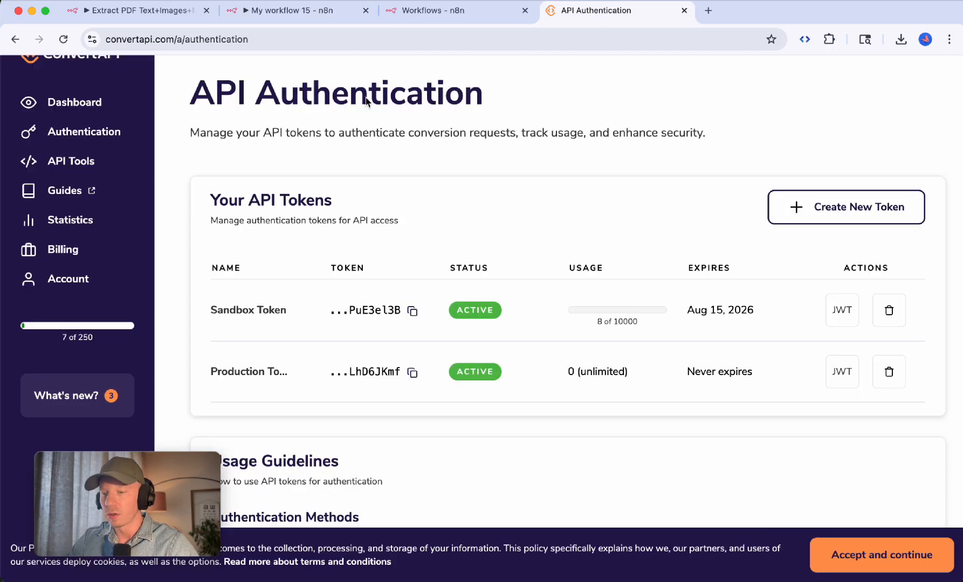
scroll(68, 171, up, 2)
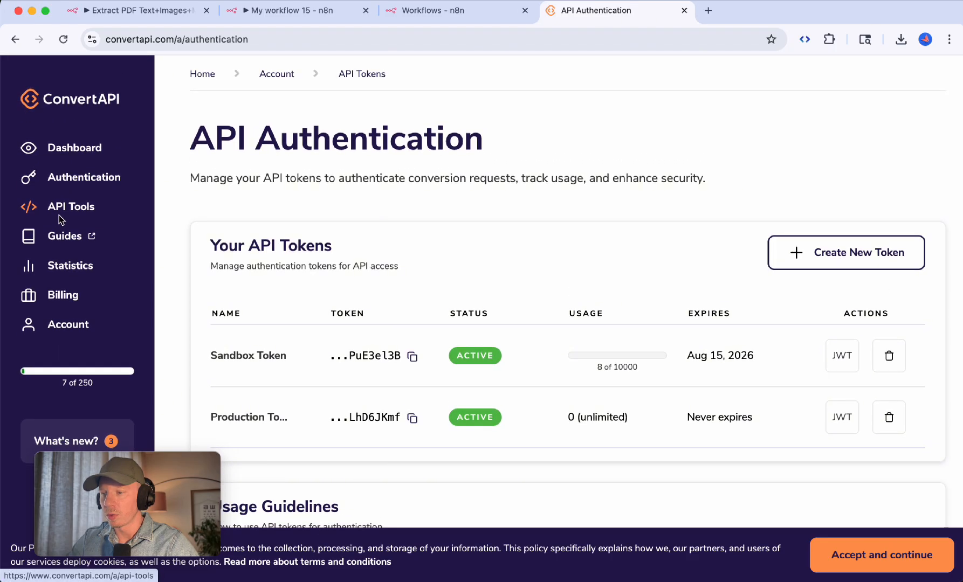
click(77, 181)
scroll(247, 227, down, 2)
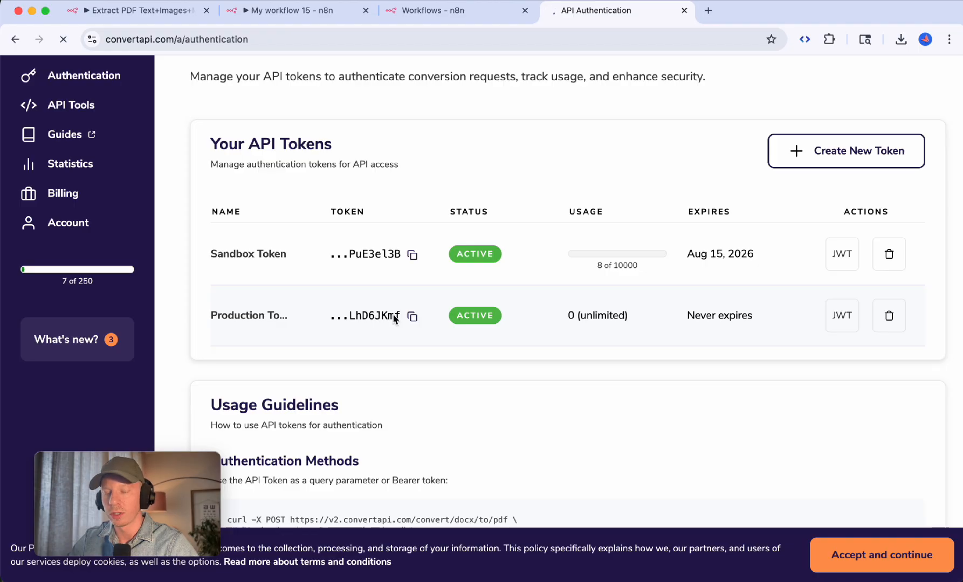
key(super+2)
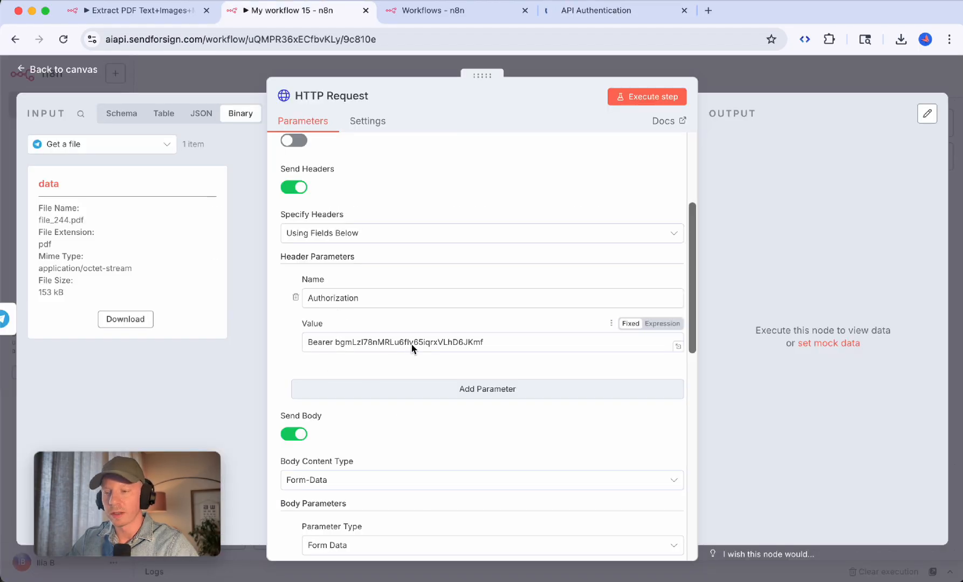
- Execute the HTTP Request step to extract the images from the PDF
scroll(390, 400, down, 8)
scroll(391, 400, up, 10)
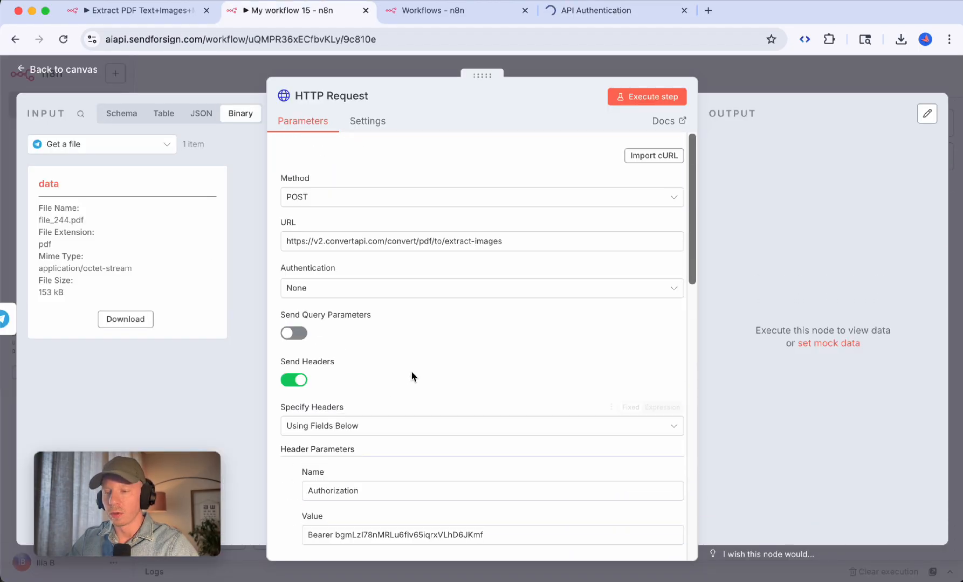
click(662, 98)
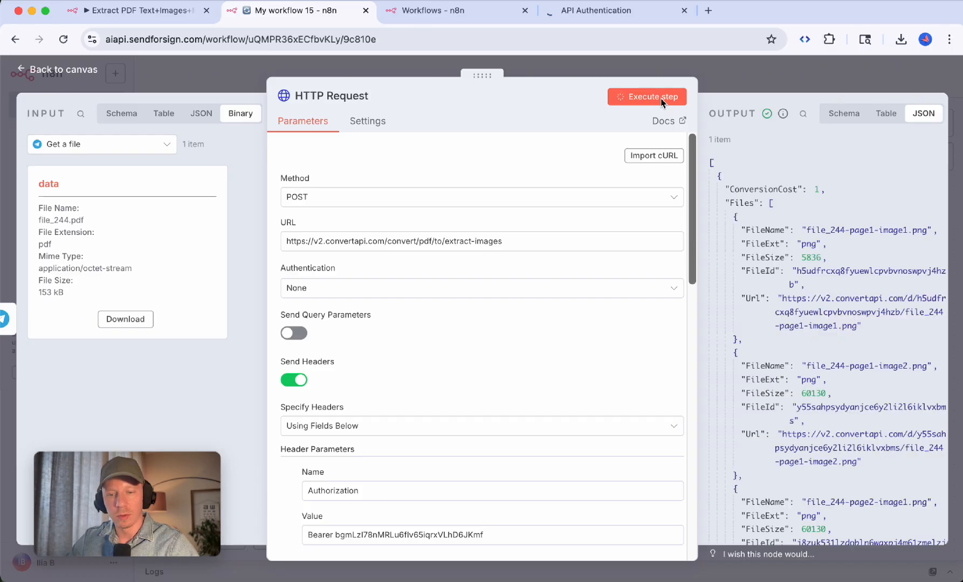
- Examine the HTTP Request node's JSON output, checking the entries and URLs in the Files array
scroll(792, 361, down, 5)
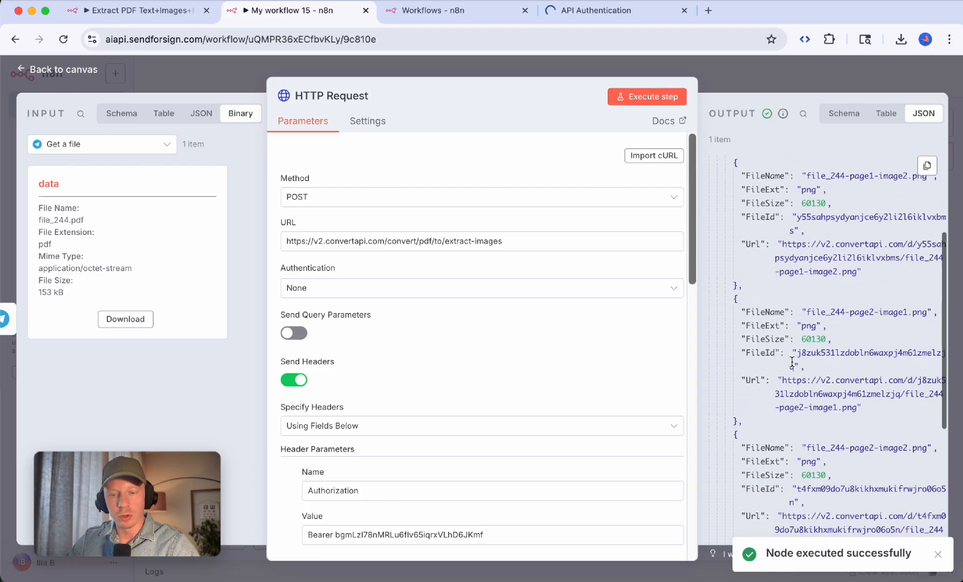
scroll(796, 311, up, 4)
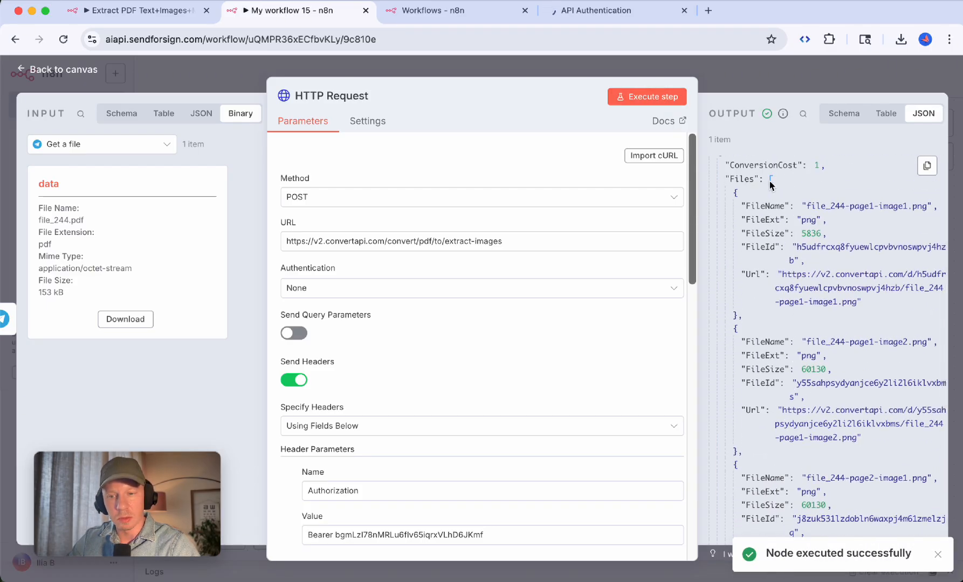
drag(732, 192, 739, 314)
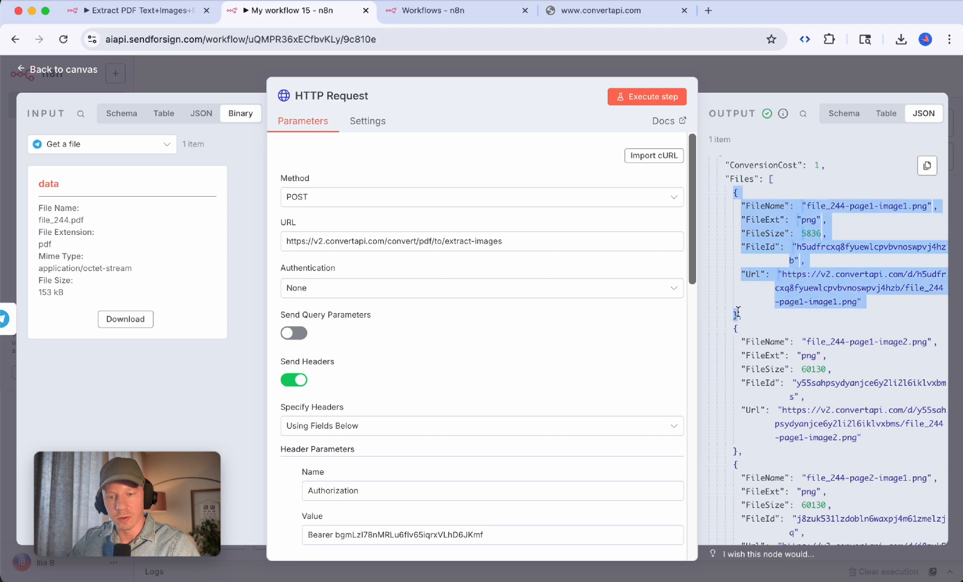
scroll(745, 337, down, 5)
scroll(757, 400, down, 3)
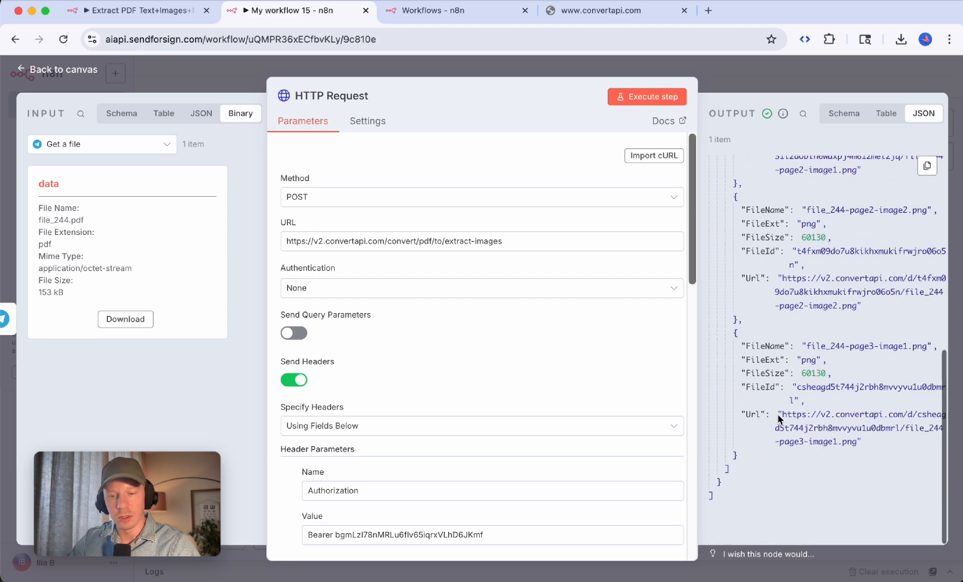
scroll(788, 386, up, 6)
scroll(789, 386, up, 2)
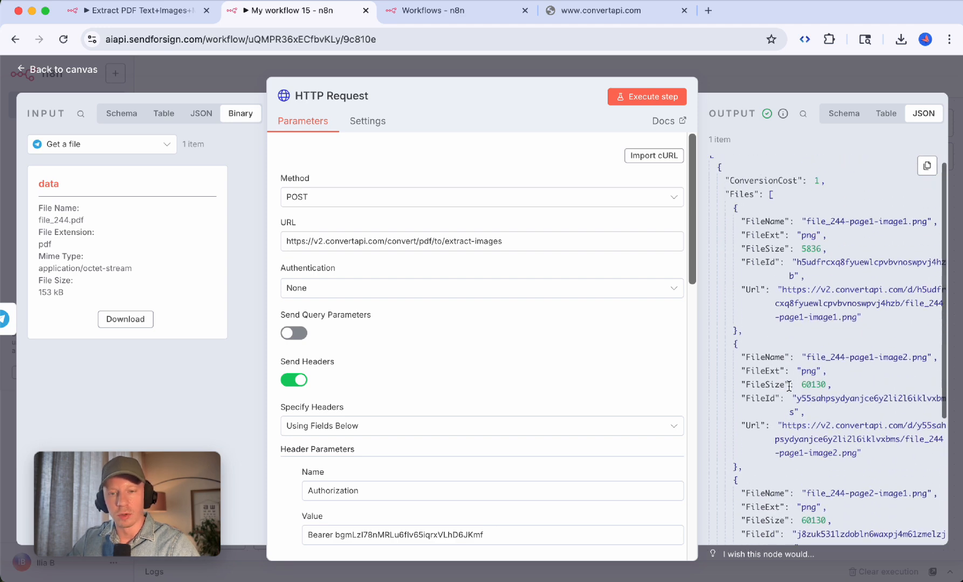
- Download file_244-page1-image2.png from its URL in the HTTP Request node's output
drag(831, 222, 884, 223)
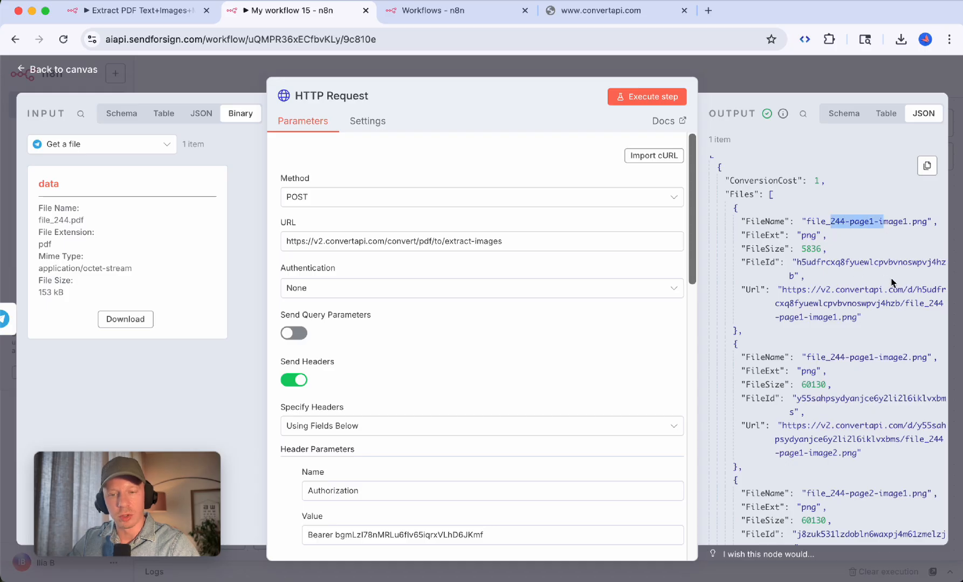
scroll(820, 366, down, 4)
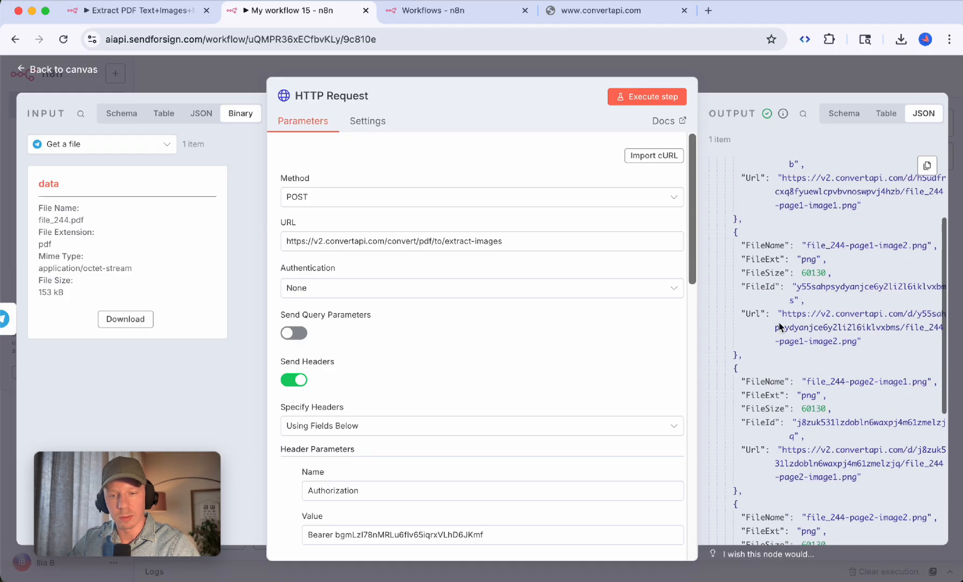
drag(782, 314, 858, 342)
right_click(797, 319)
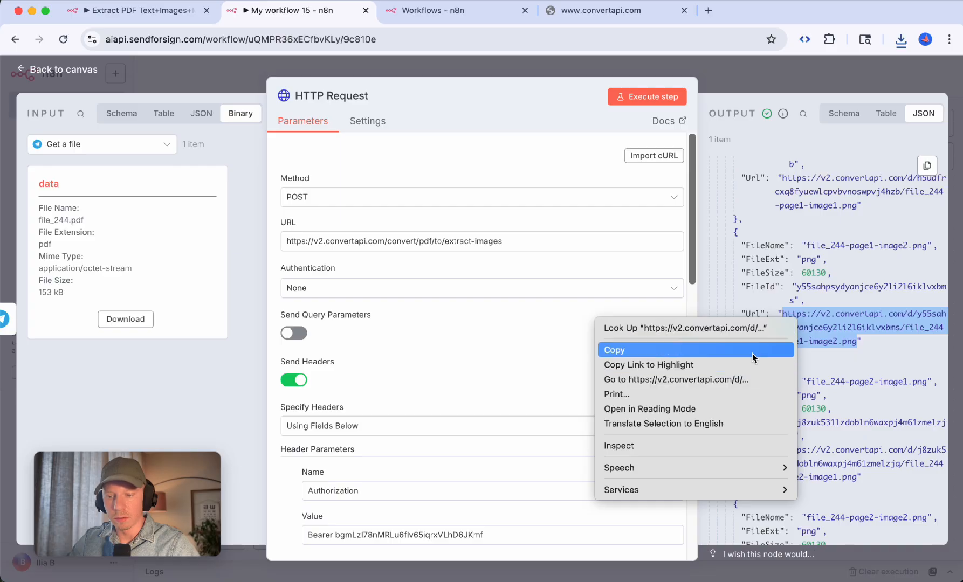
click(680, 379)
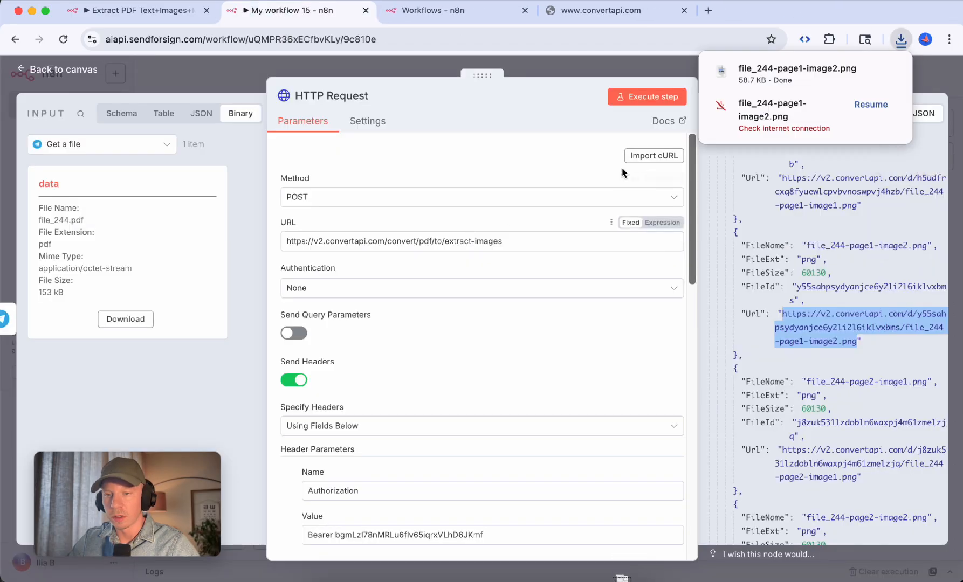
- Open the downloaded file_244-page1-image2.png to view the extracted chart, and close the image window
click(793, 73)
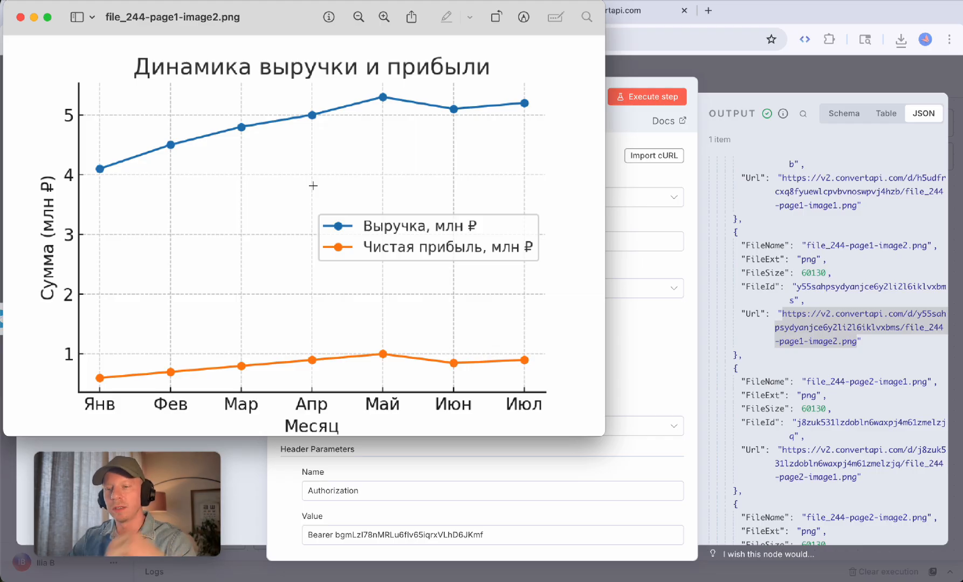
drag(269, 21, 340, 82)
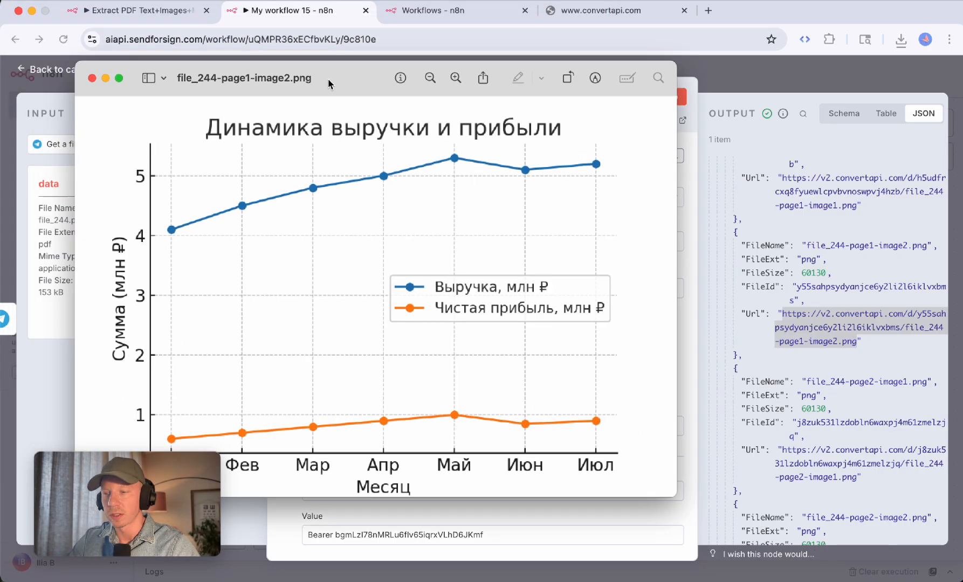
key(super+w)
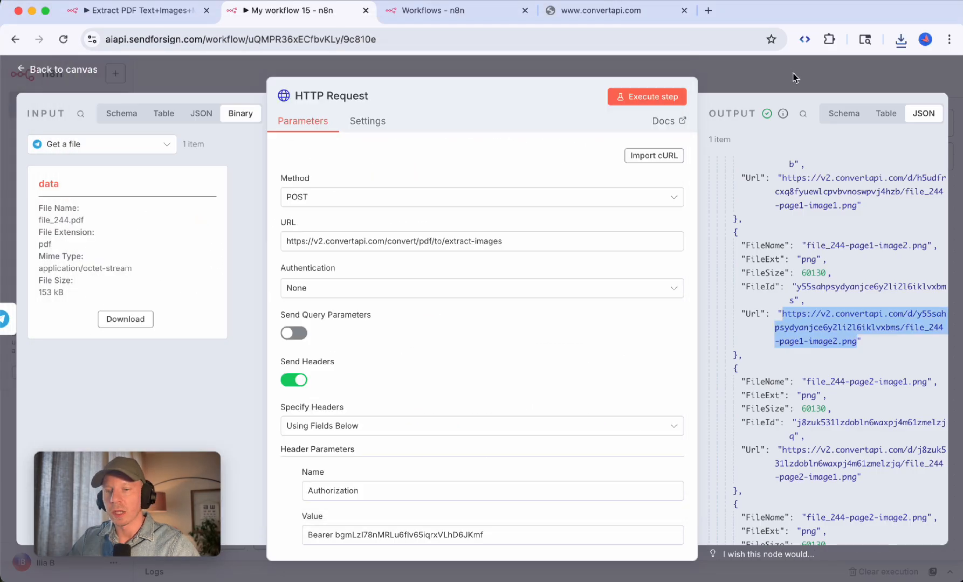
click(788, 75)
key(Return)
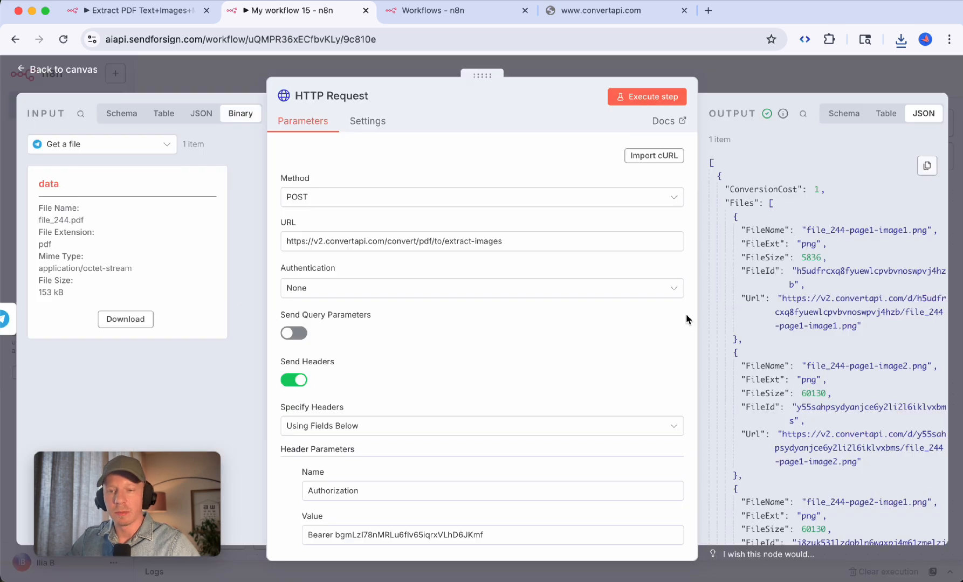
- Return to the canvas and add a Split Out node after the HTTP Request node
key(Escape)
scroll(654, 280, right, 2)
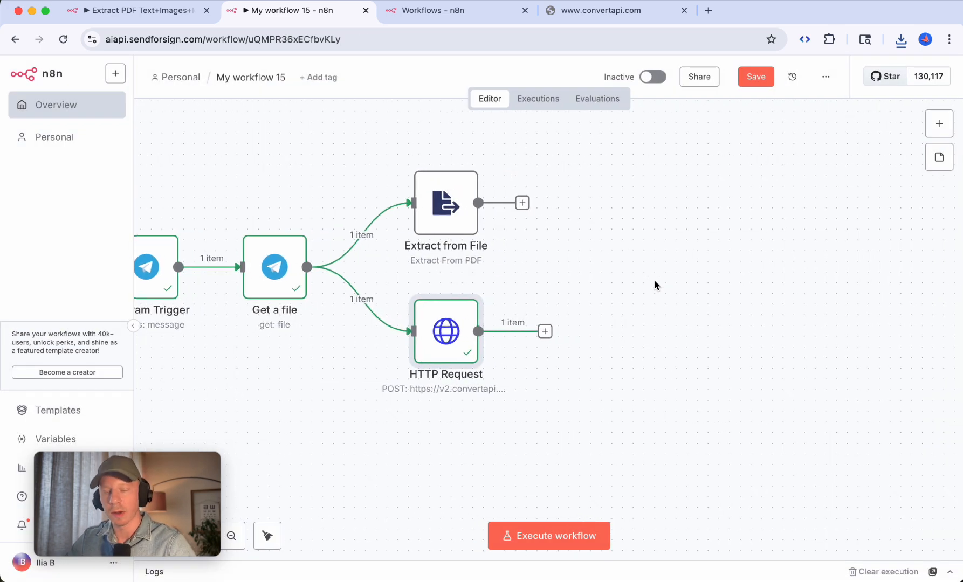
click(940, 123)
text(split)
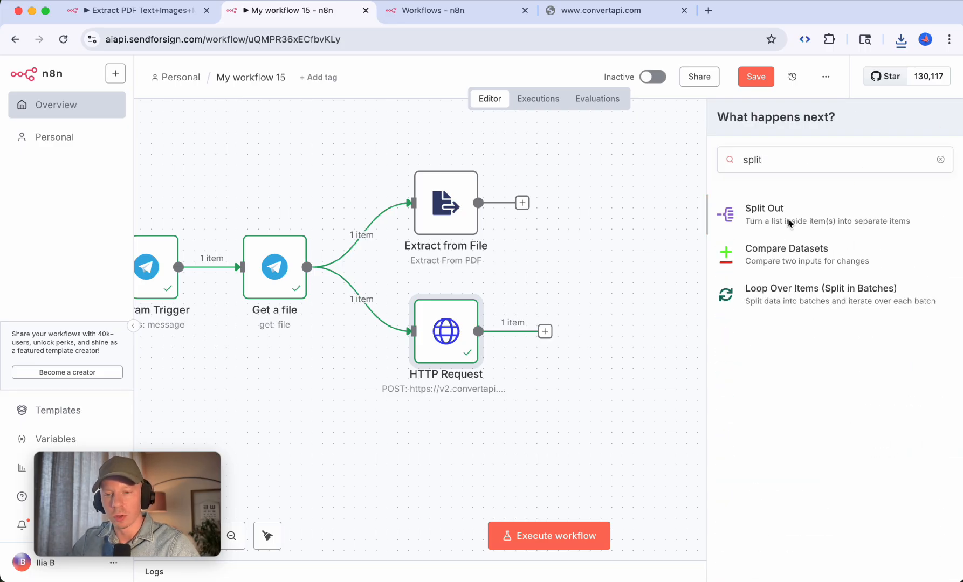
click(788, 223)
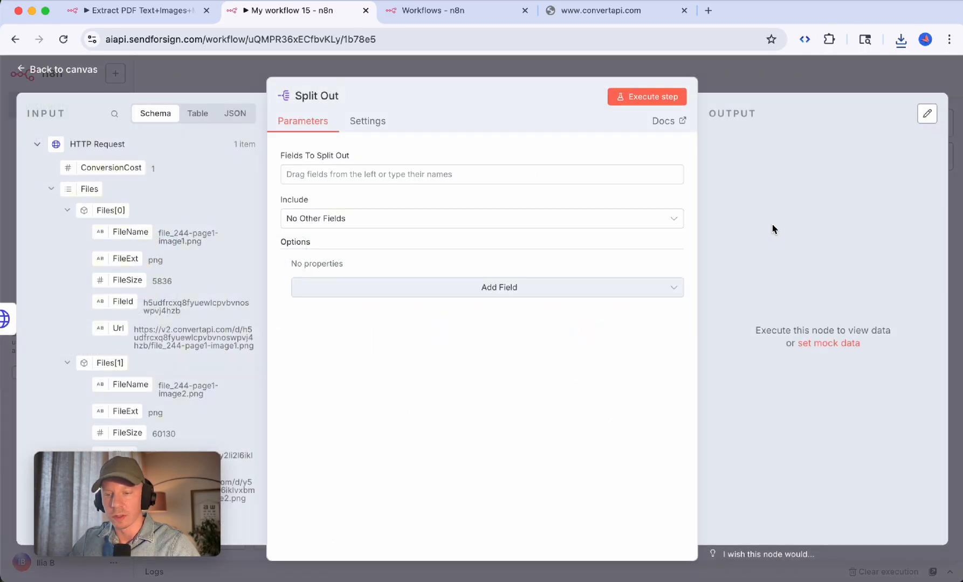
- Set the Split Out node's Fields To Split Out to the Files array from the HTTP Request
key(Escape)
double_click(578, 341)
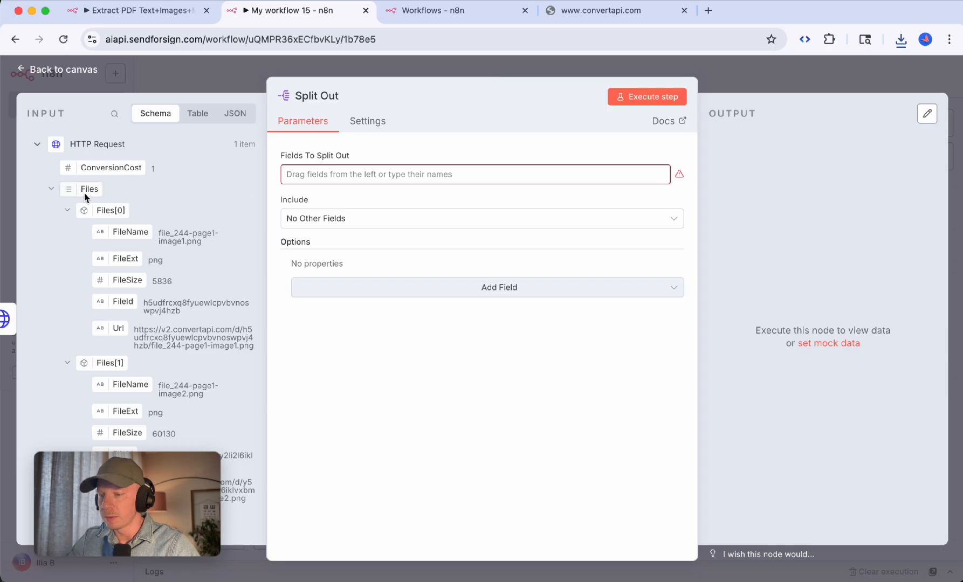
drag(86, 190, 295, 176)
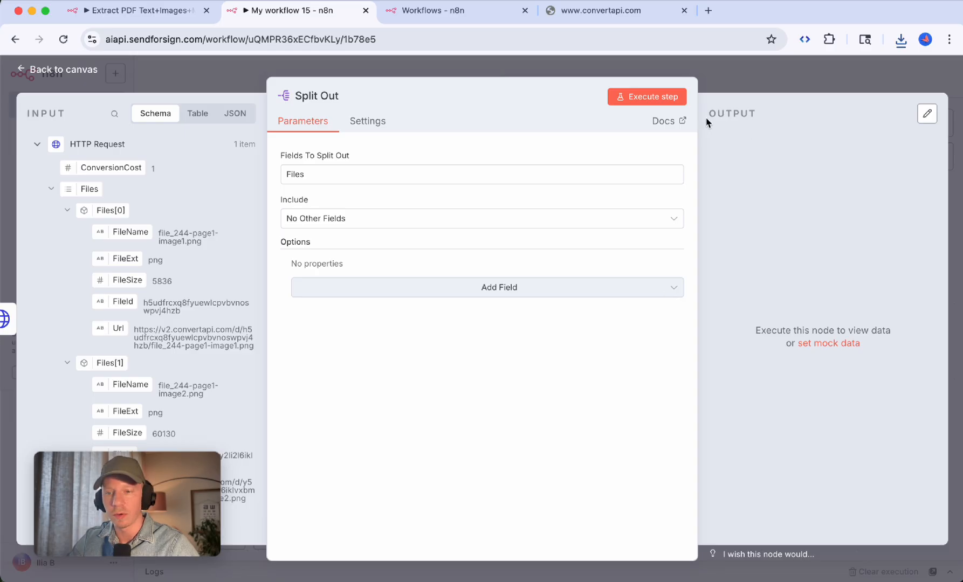
- Execute the Split Out step, review the separated image items in its output, and return to the canvas
click(651, 97)
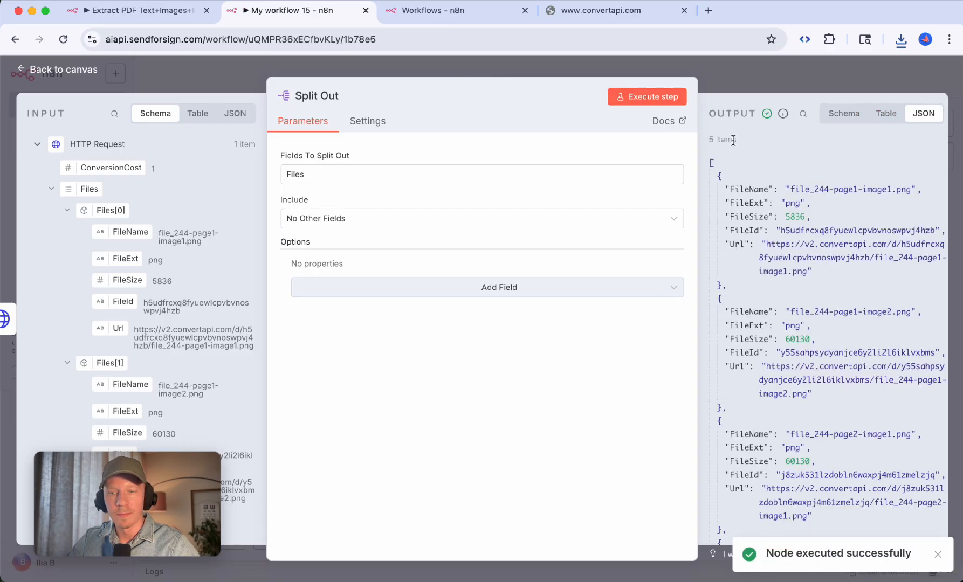
drag(701, 140, 678, 151)
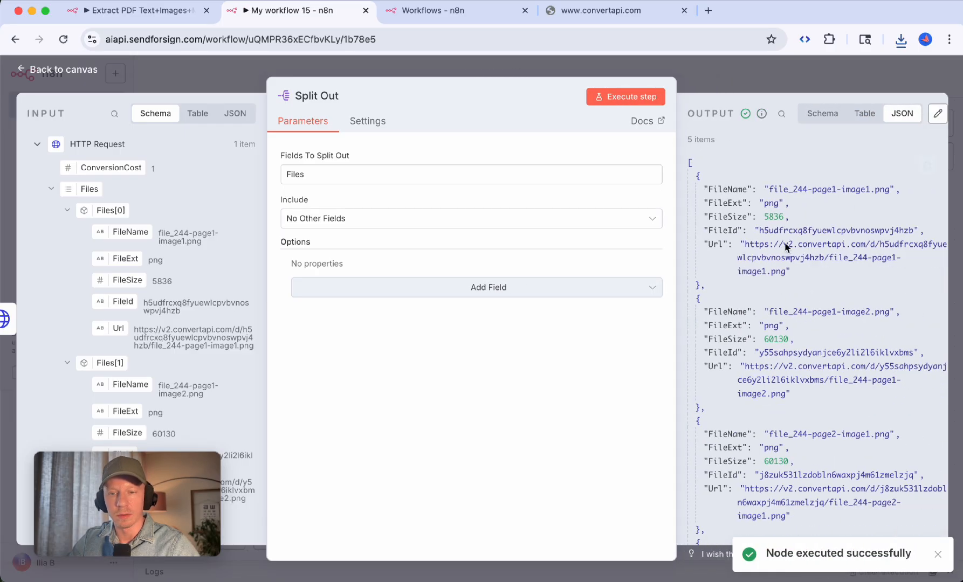
scroll(811, 295, down, 5)
scroll(810, 294, up, 5)
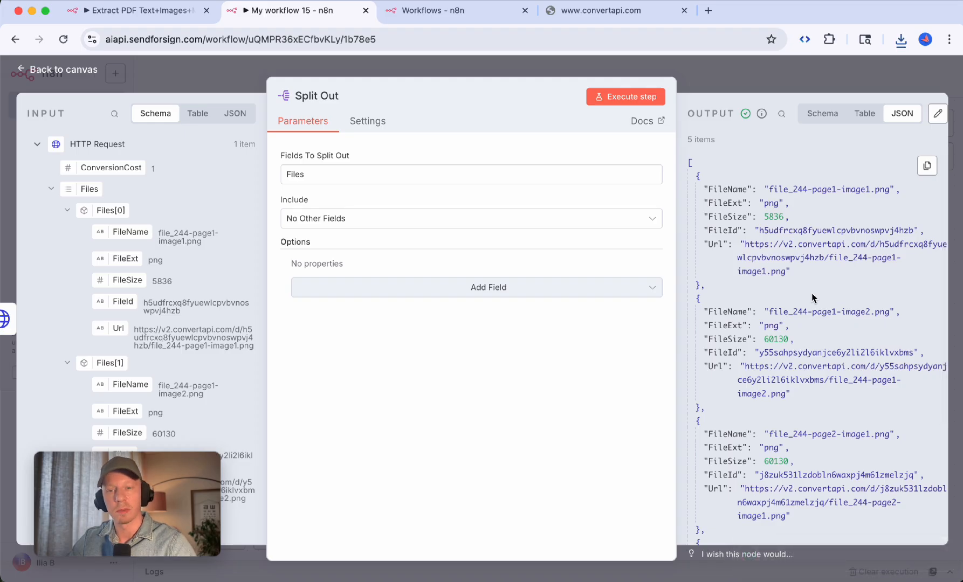
key(Escape)
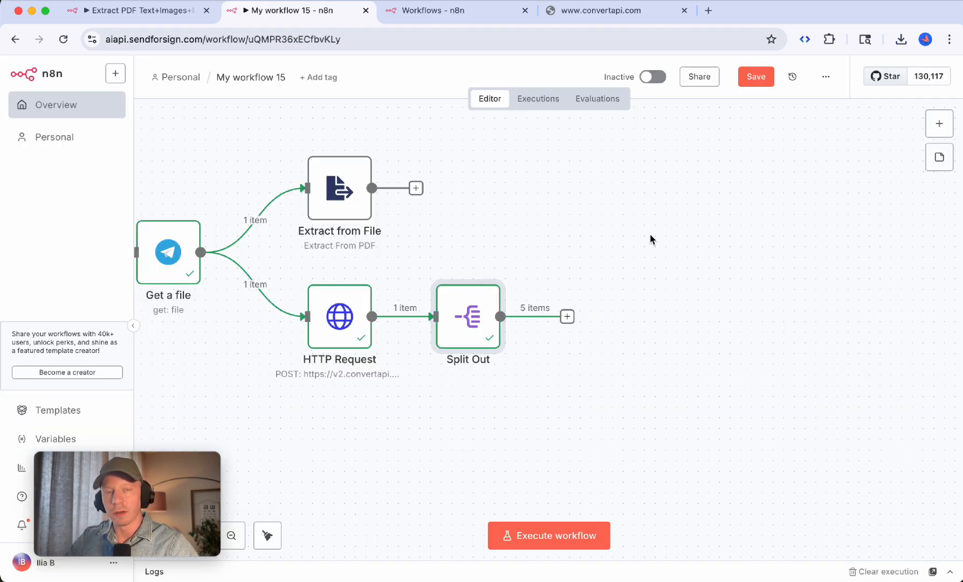
- Add an OpenAI Analyze image node after the Split Out node
click(940, 123)
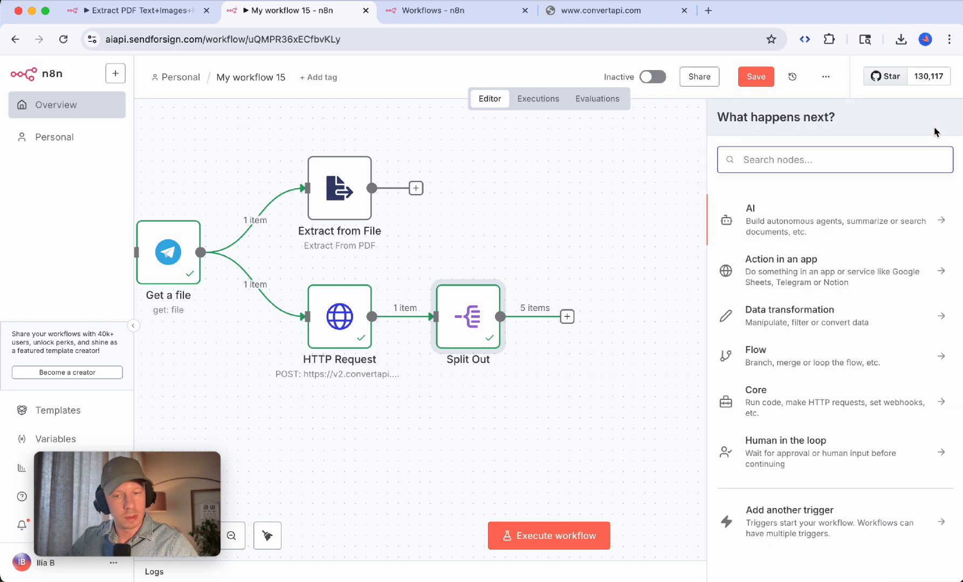
text(open)
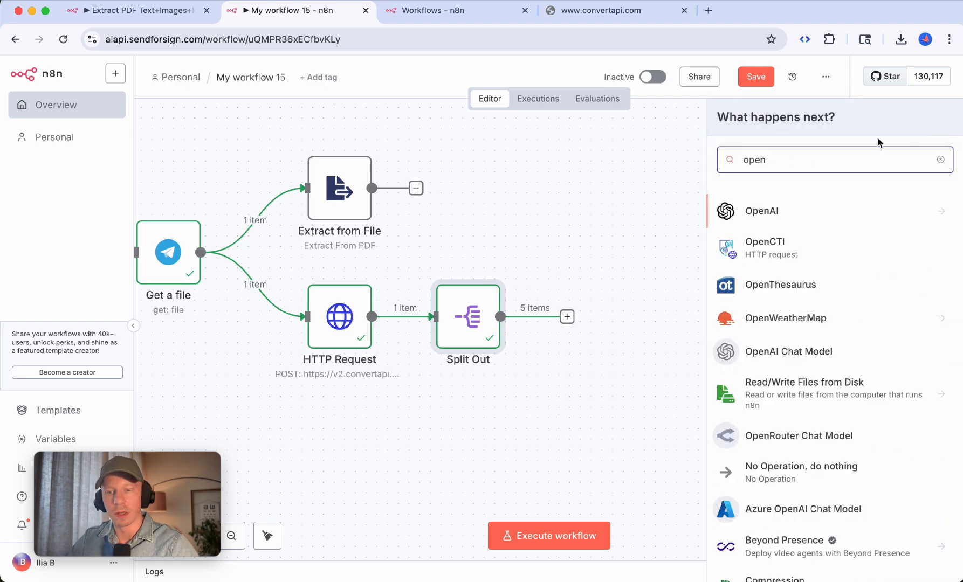
click(781, 210)
scroll(783, 281, down, 3)
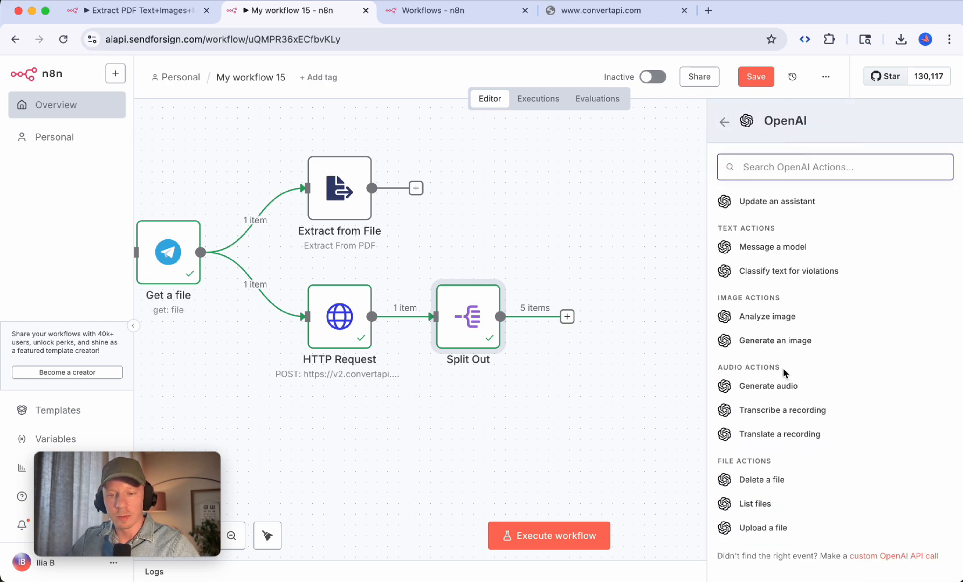
click(768, 320)
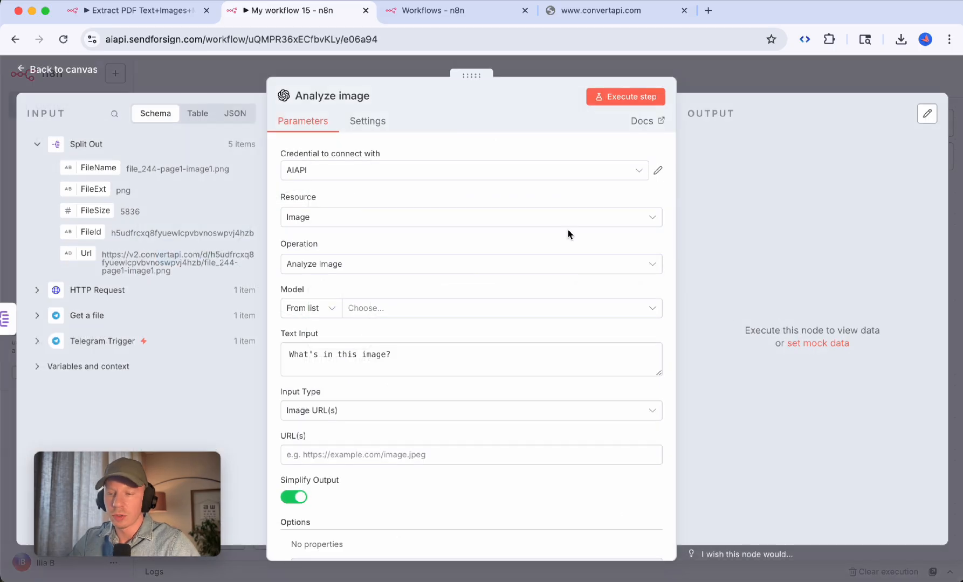
- Map the Url field from Split Out into the Analyze image node's URL(s) parameter as {{ $json.Url }}
scroll(352, 444, down, 2)
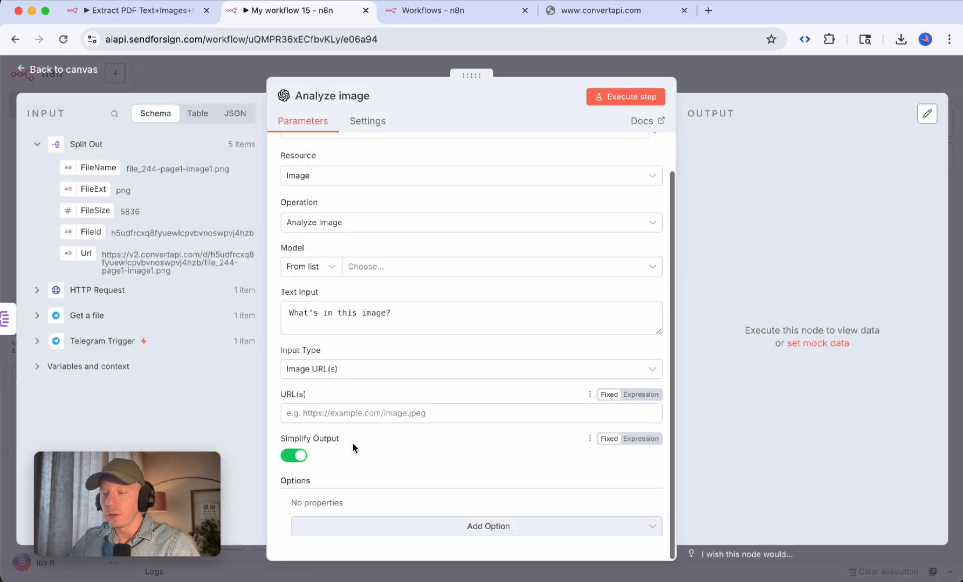
click(334, 418)
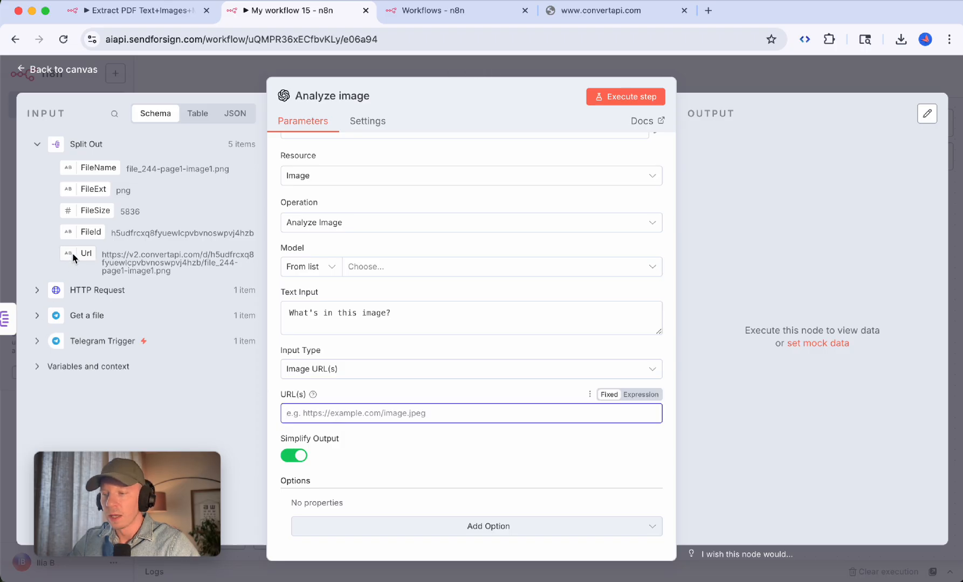
drag(76, 256, 325, 412)
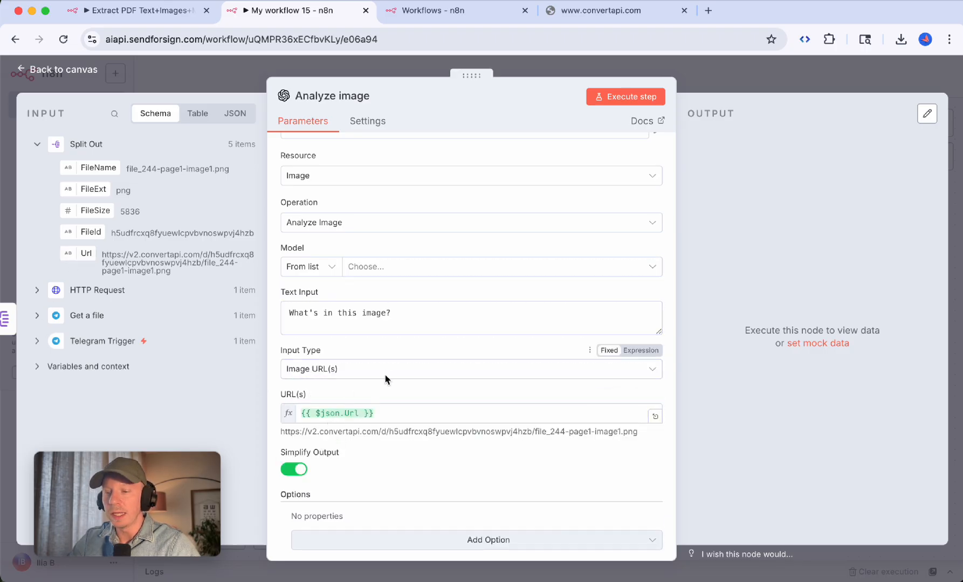
- Set the Analyze image node's model to GPT-4O-MINI
drag(404, 314, 282, 318)
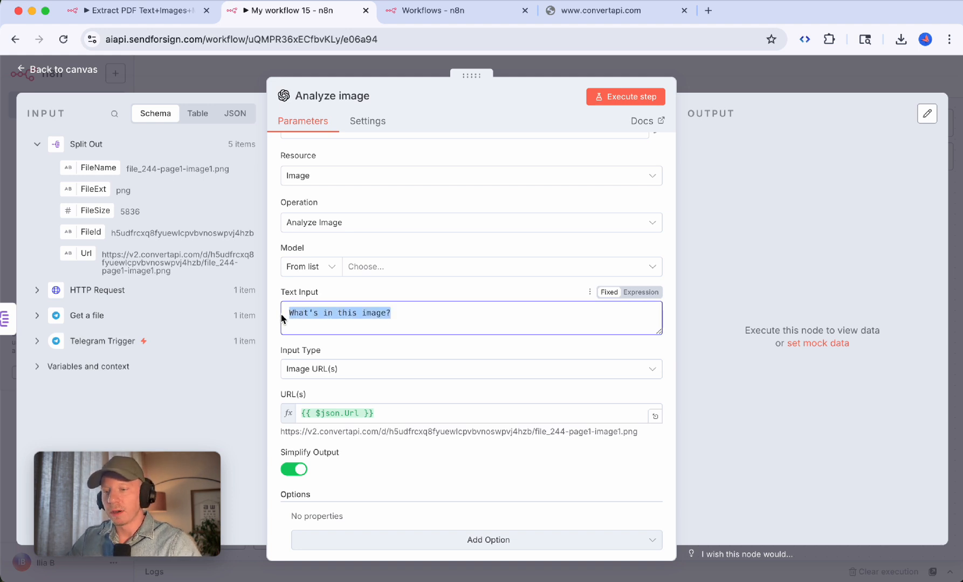
click(392, 267)
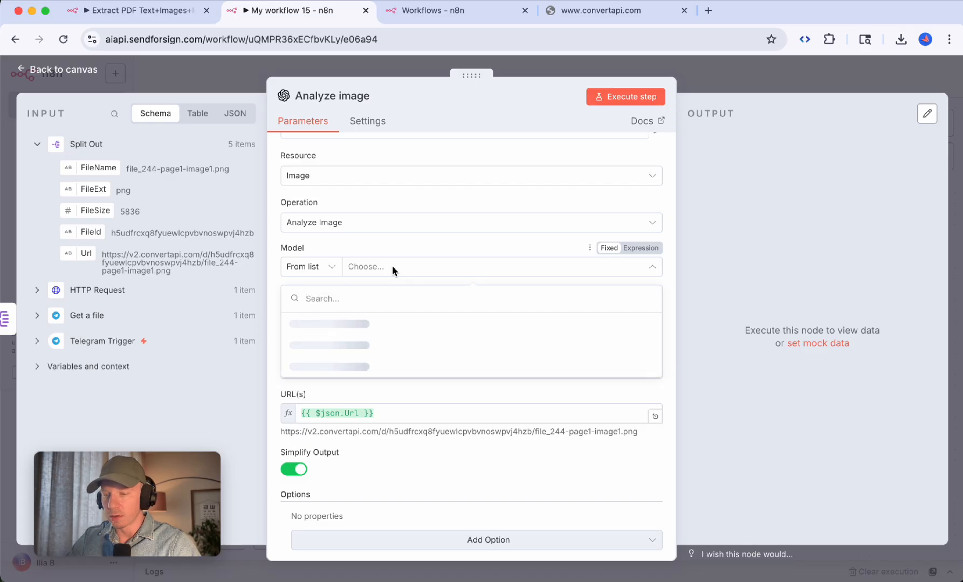
text(mini)
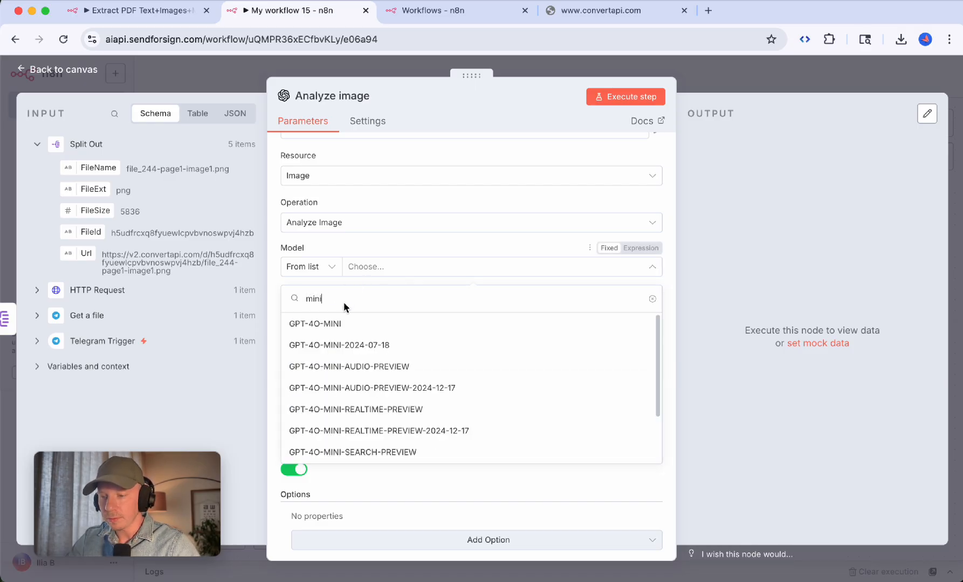
click(318, 323)
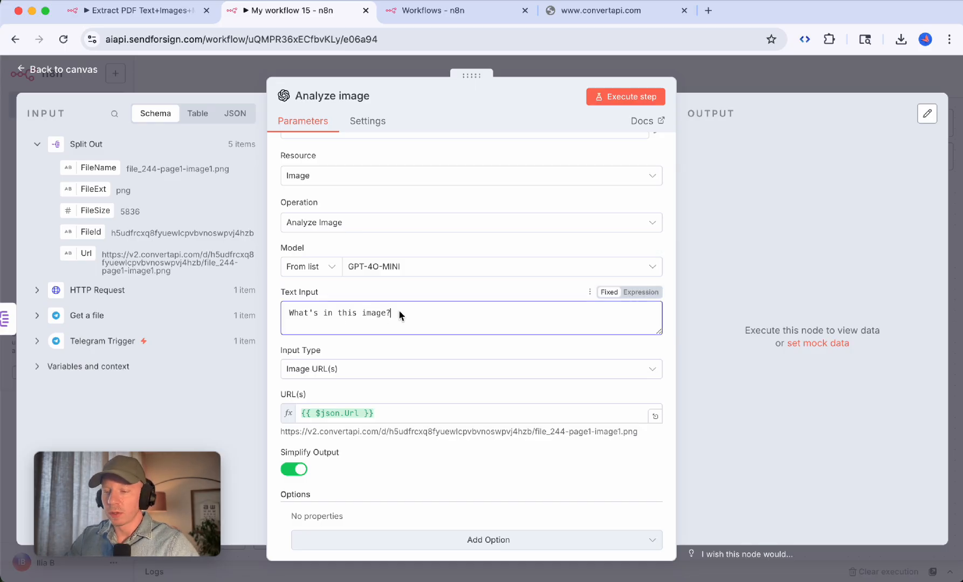
drag(400, 315, 281, 317)
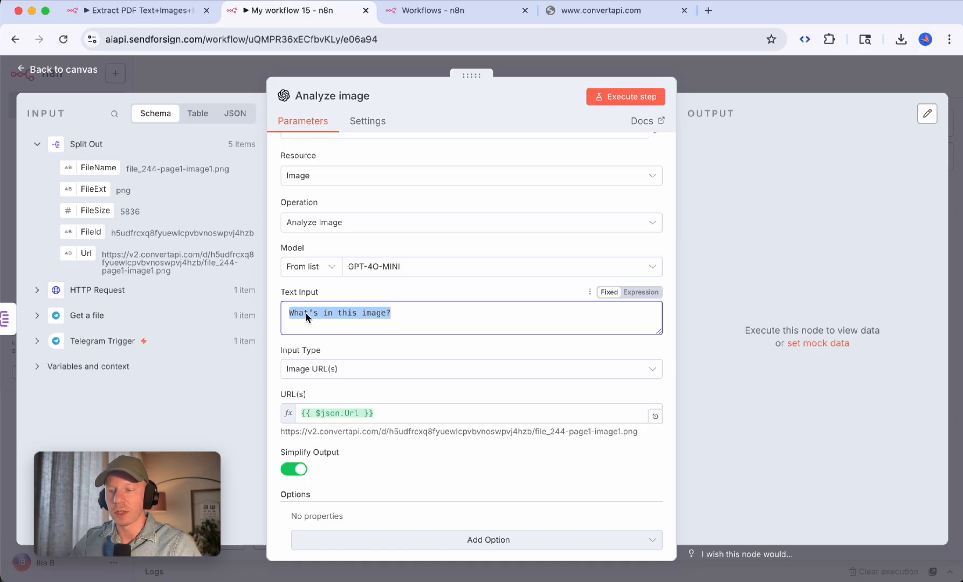
click(365, 315)
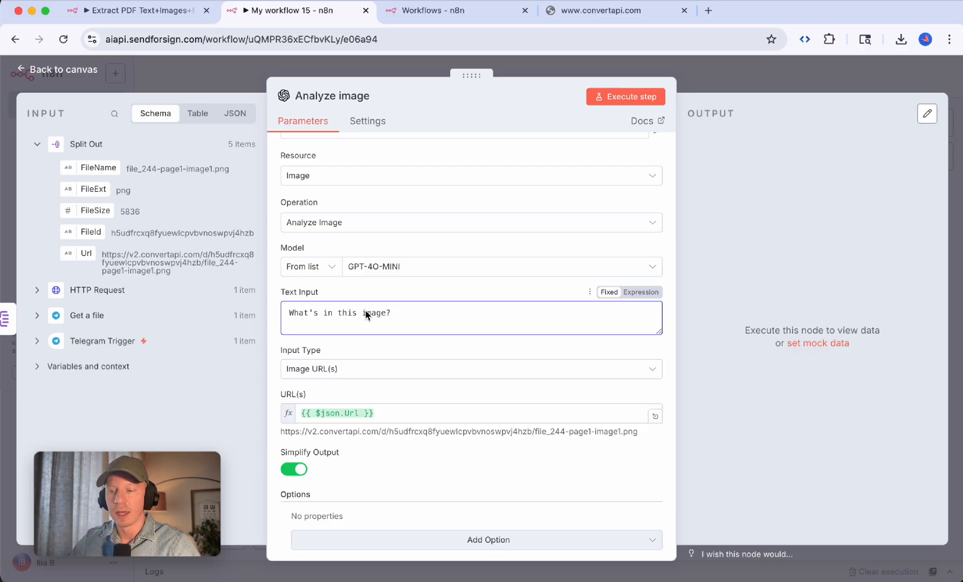
drag(396, 316, 283, 314)
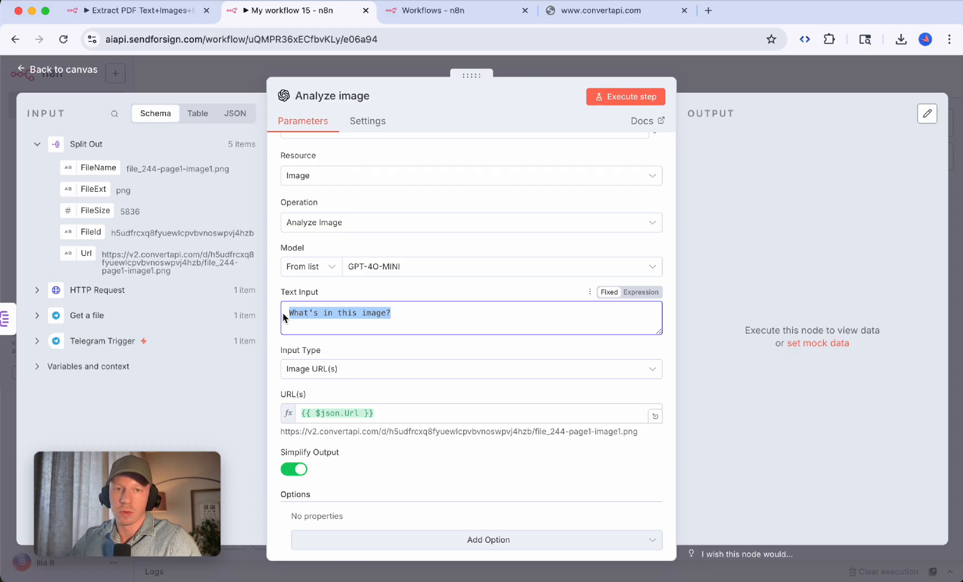
scroll(378, 430, down, 1)
scroll(377, 430, up, 2)
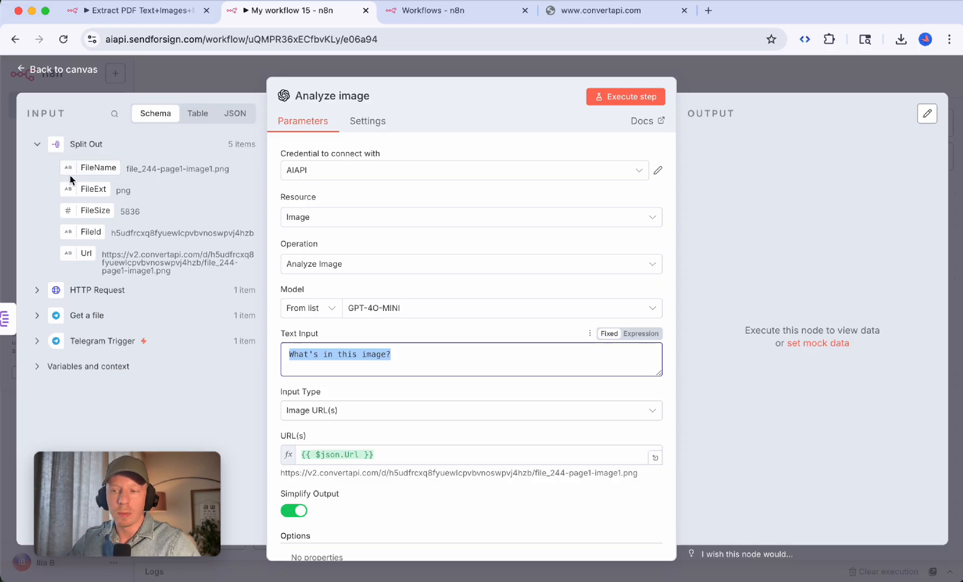
- Execute the Analyze image step on the Split Out items to generate a description of each extracted image
drag(219, 144, 252, 144)
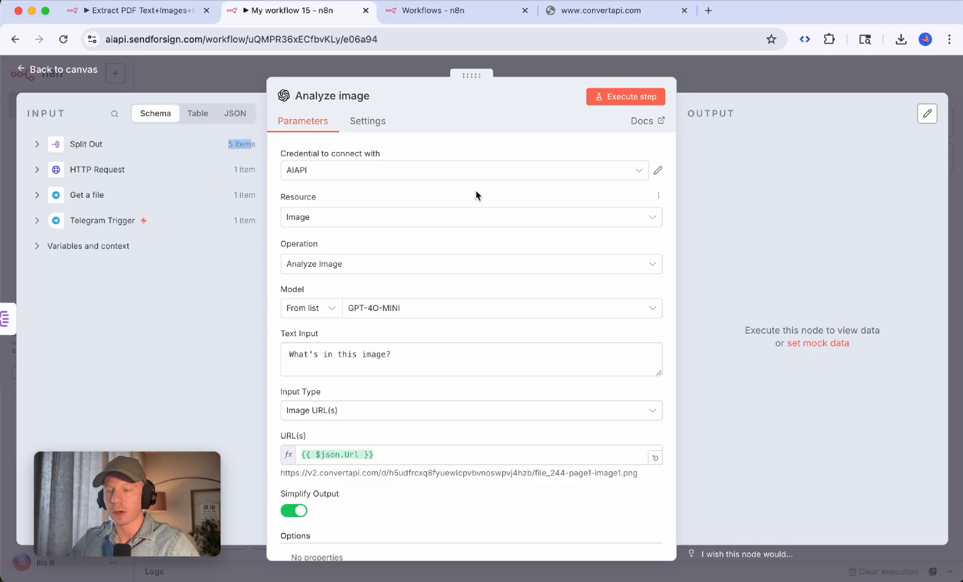
click(626, 100)
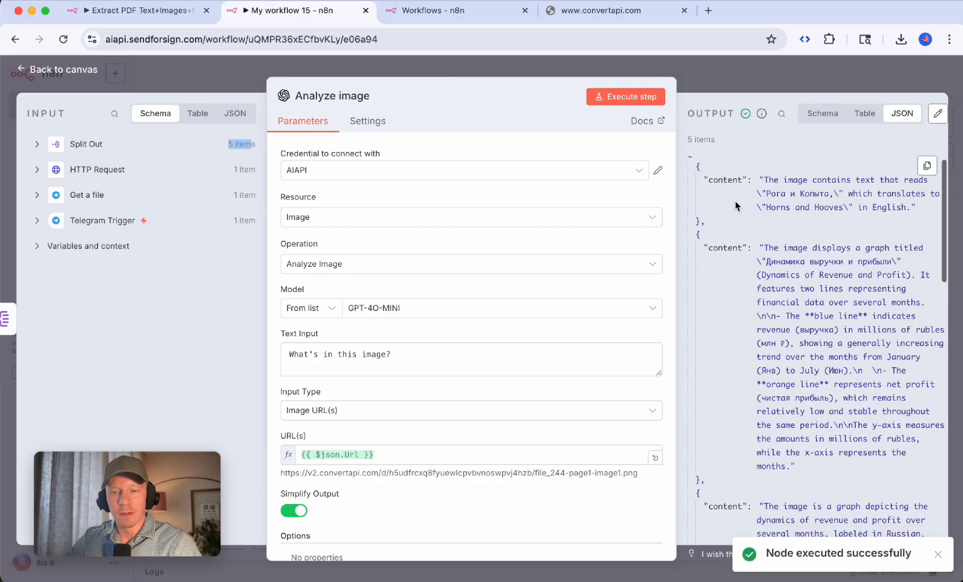
click(758, 190)
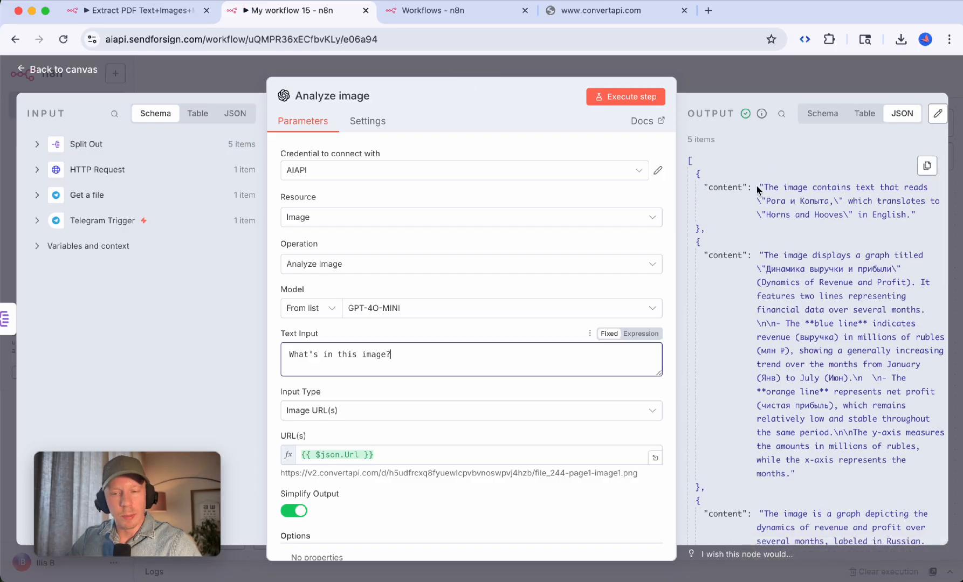
- Review the Analyze image node's text prompt and the description generated for each image in its JSON output
triple_click(390, 357)
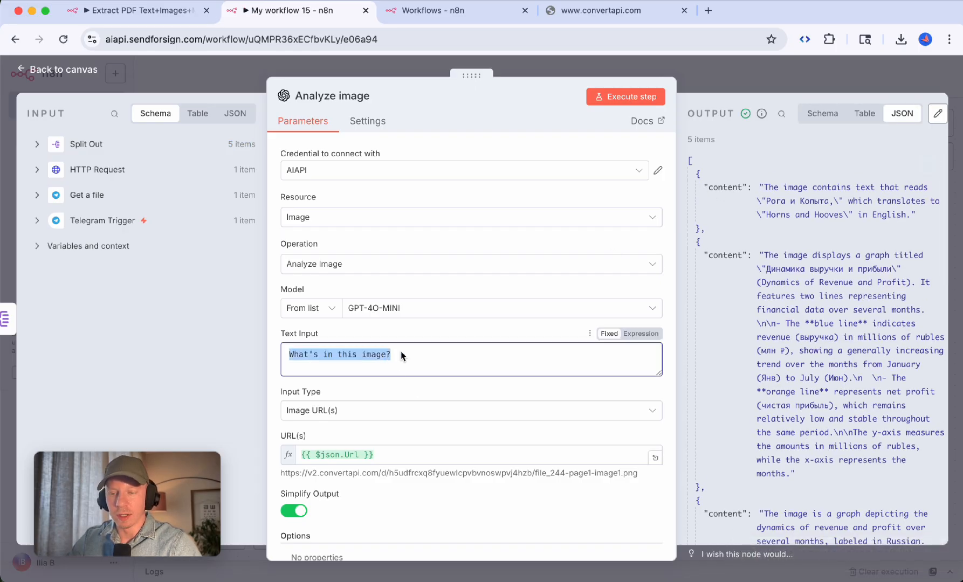
click(781, 295)
scroll(780, 295, down, 1)
scroll(781, 296, up, 1)
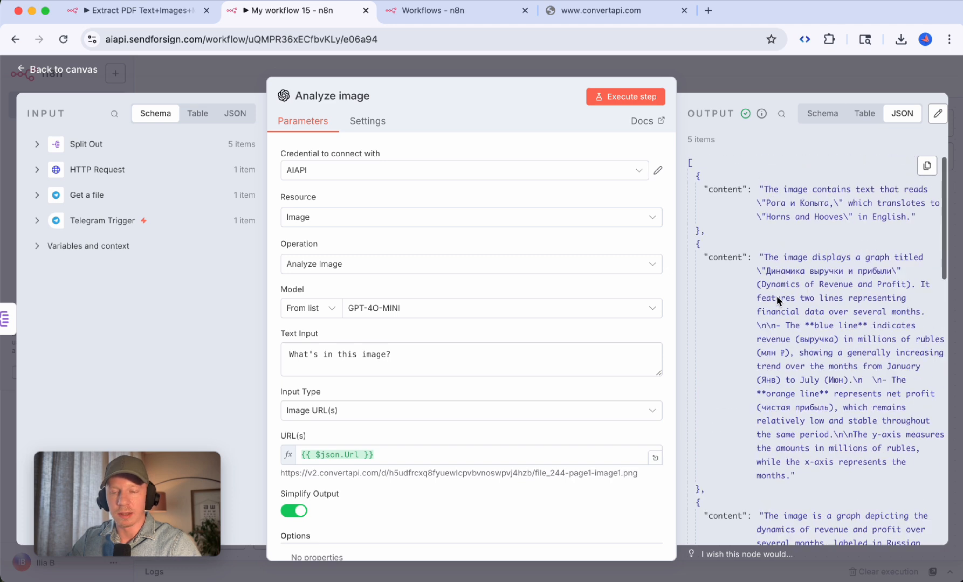
click(405, 364)
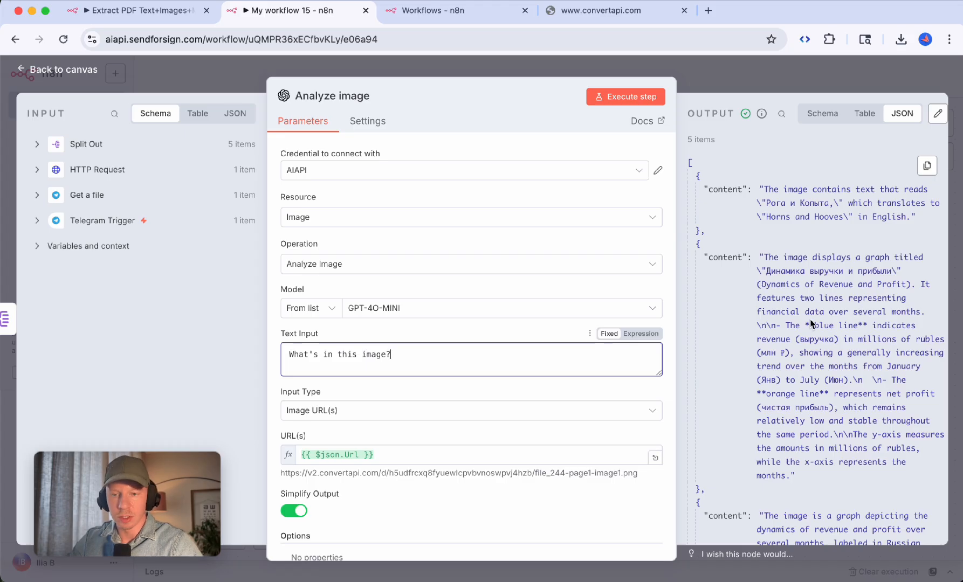
scroll(797, 346, down, 1)
scroll(777, 215, up, 1)
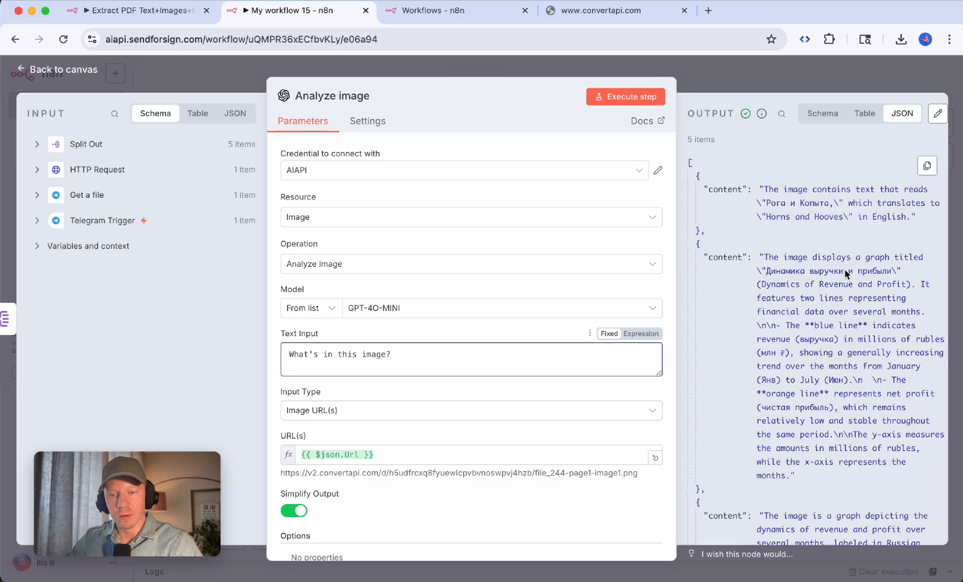
drag(767, 271, 863, 276)
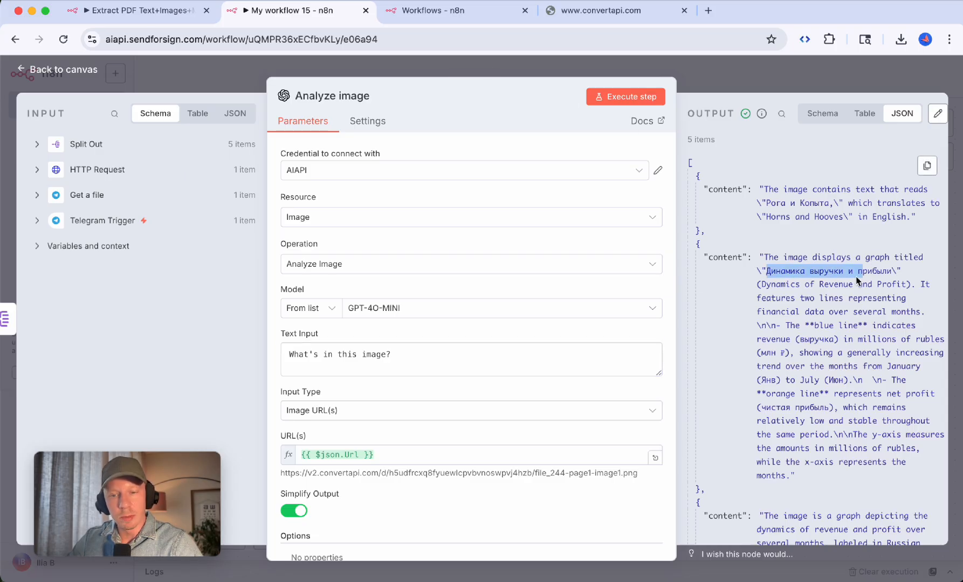
click(847, 304)
drag(768, 287, 903, 312)
click(783, 329)
drag(780, 327, 887, 340)
drag(806, 366, 858, 426)
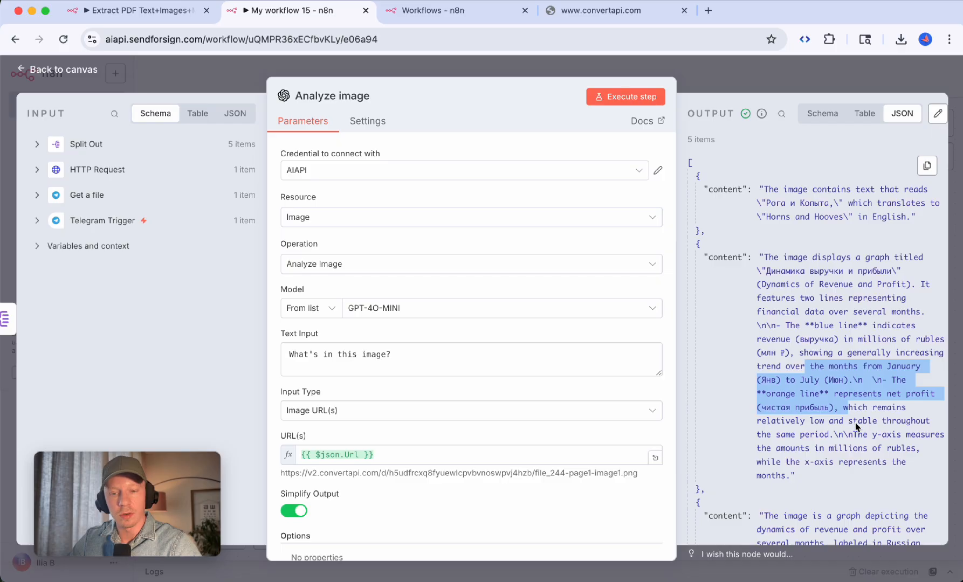
click(858, 427)
drag(819, 380, 834, 417)
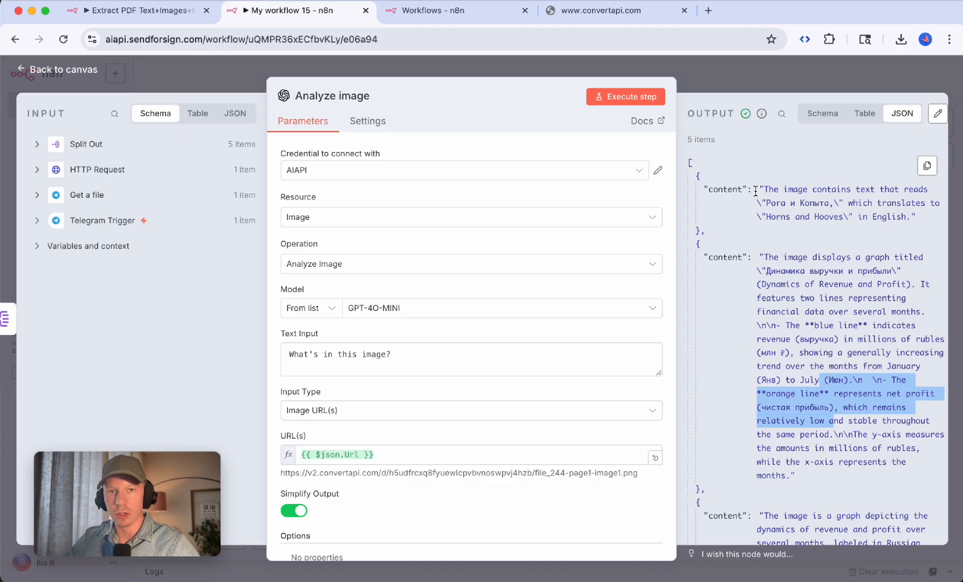
click(746, 71)
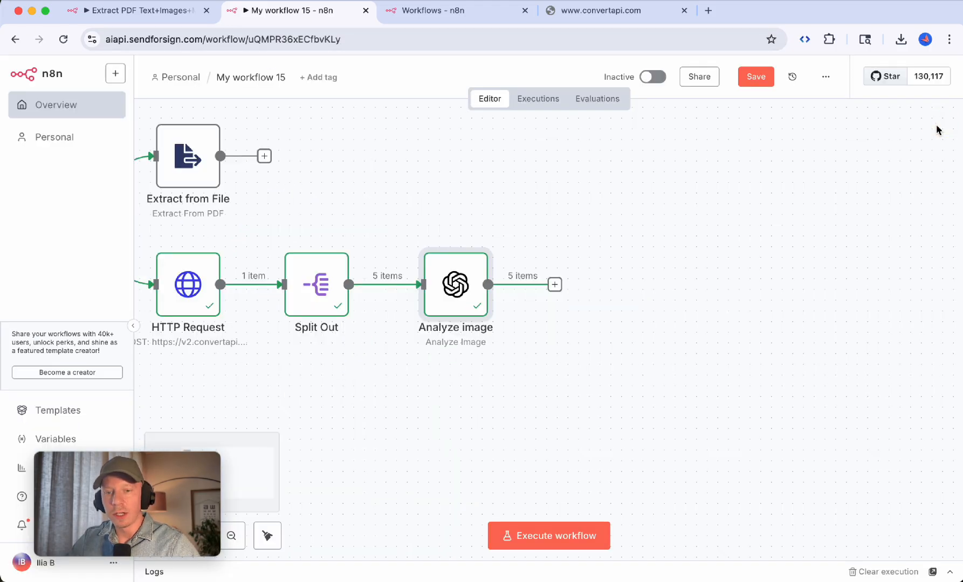
- Add an Aggregate node after Analyze image and place it closer to that node on the canvas
click(938, 124)
text(aggre)
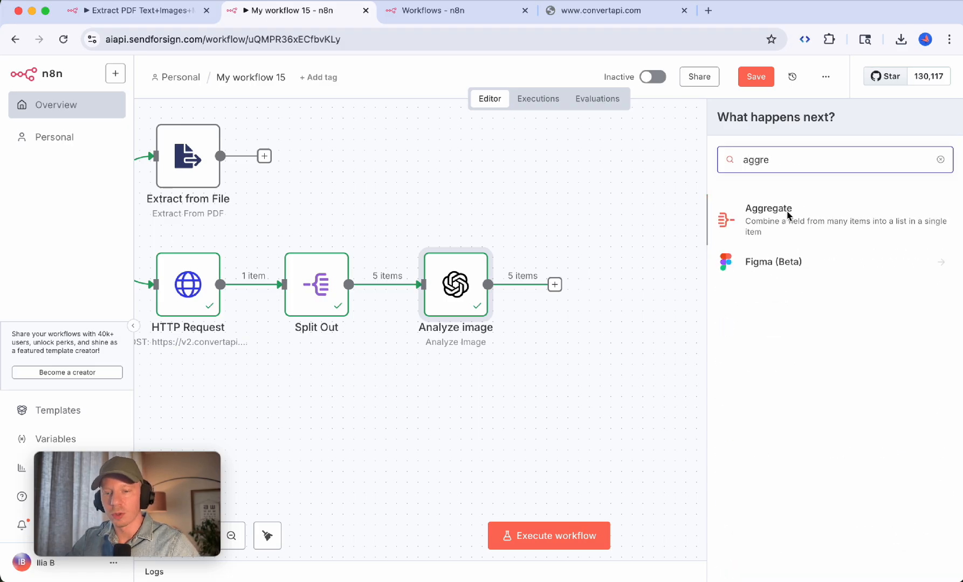
click(787, 216)
key(Escape)
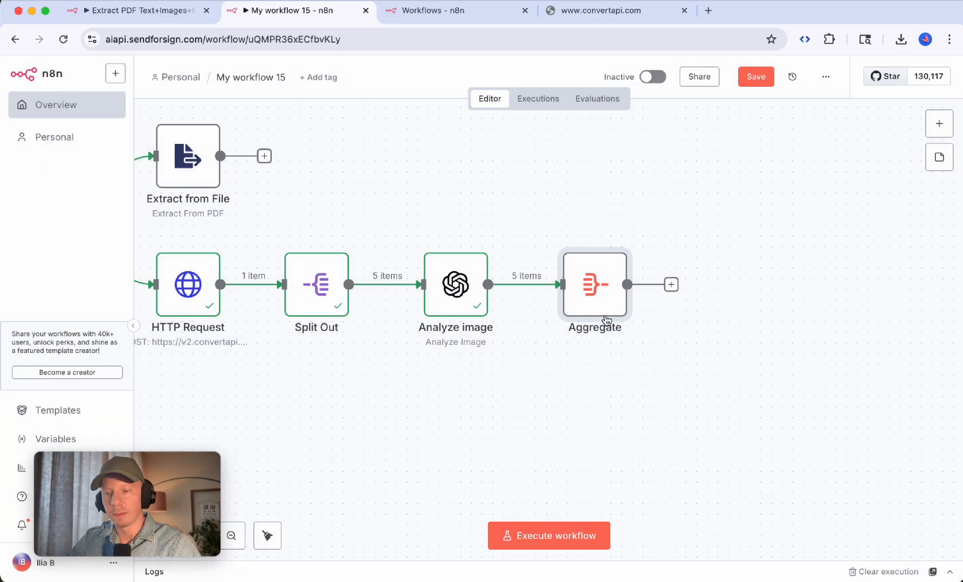
drag(604, 290, 582, 288)
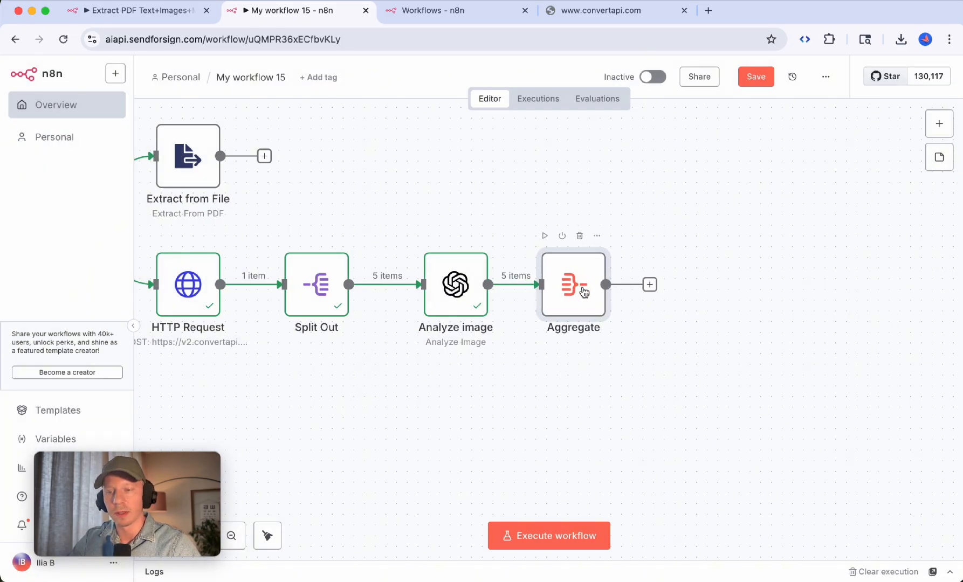
- Set the Aggregate node's input field name to content from Analyze image, execute the step and check the combined output
double_click(575, 292)
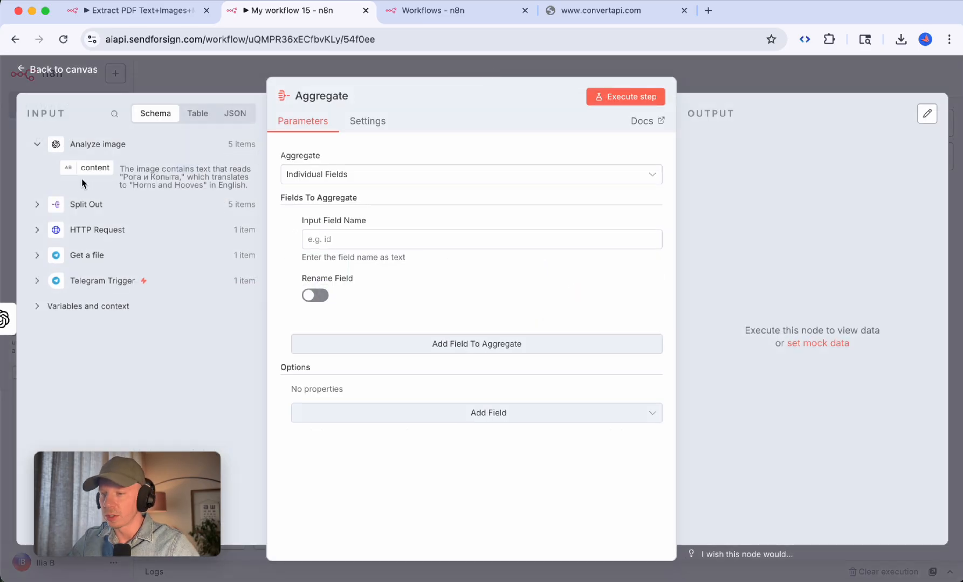
drag(82, 168, 369, 244)
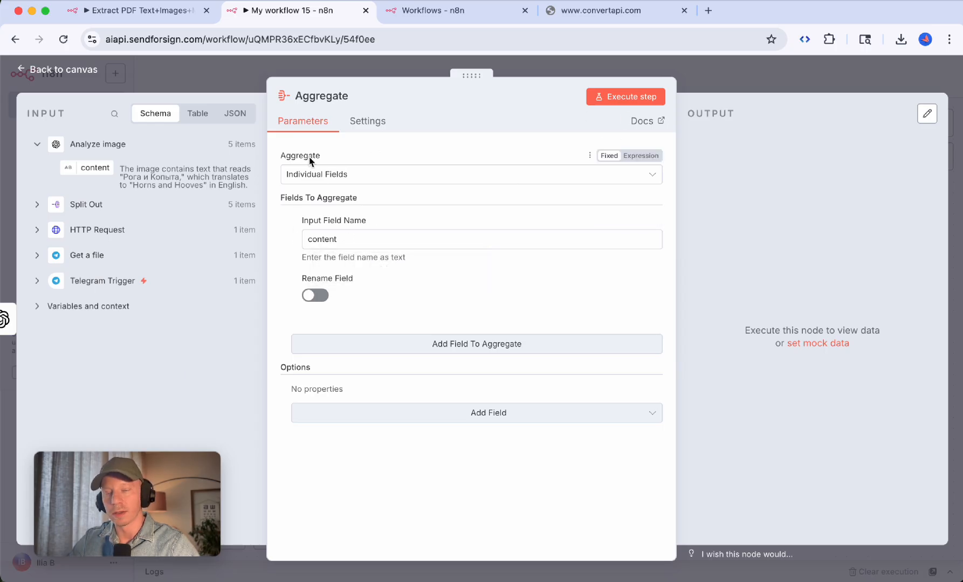
click(632, 96)
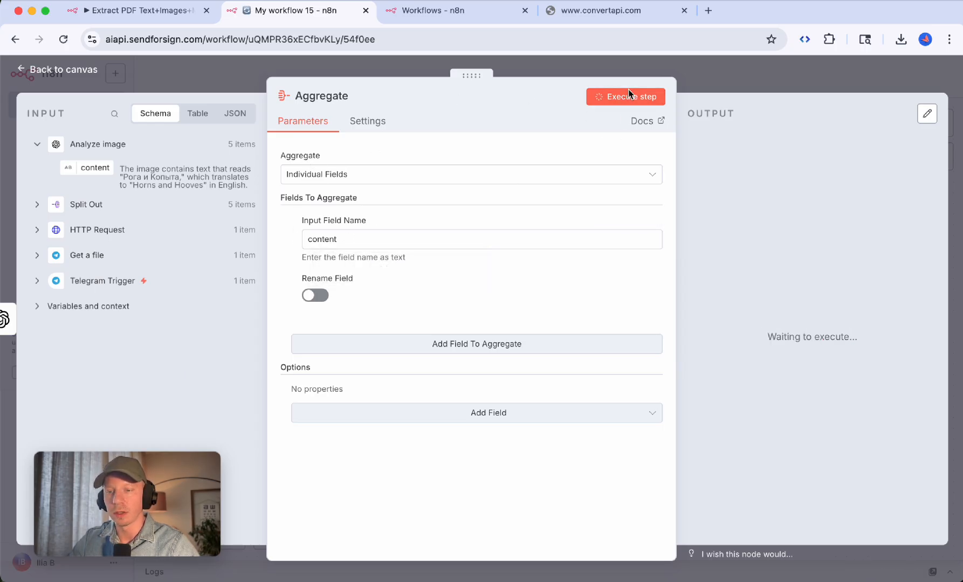
scroll(732, 205, down, 3)
scroll(731, 206, down, 5)
scroll(732, 205, up, 10)
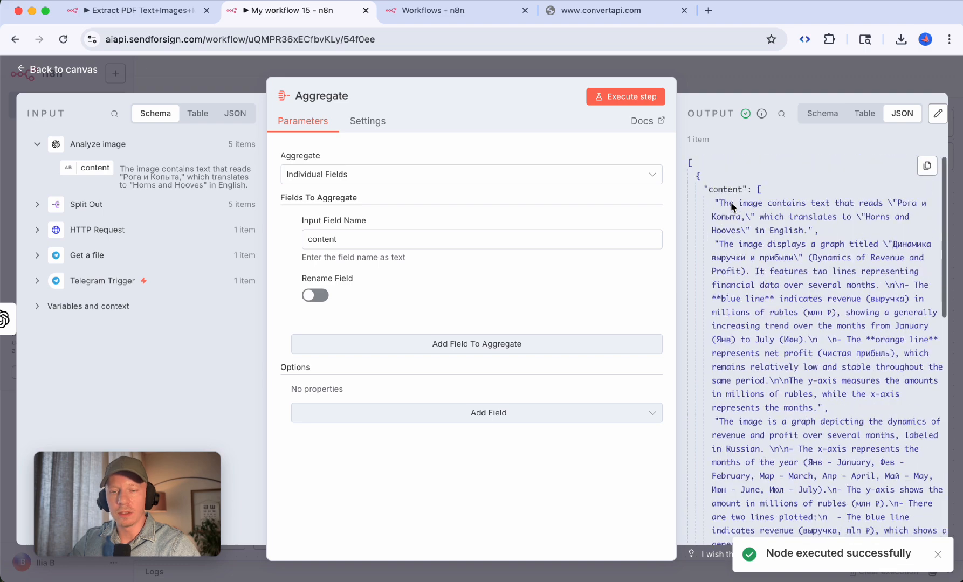
drag(763, 203, 768, 394)
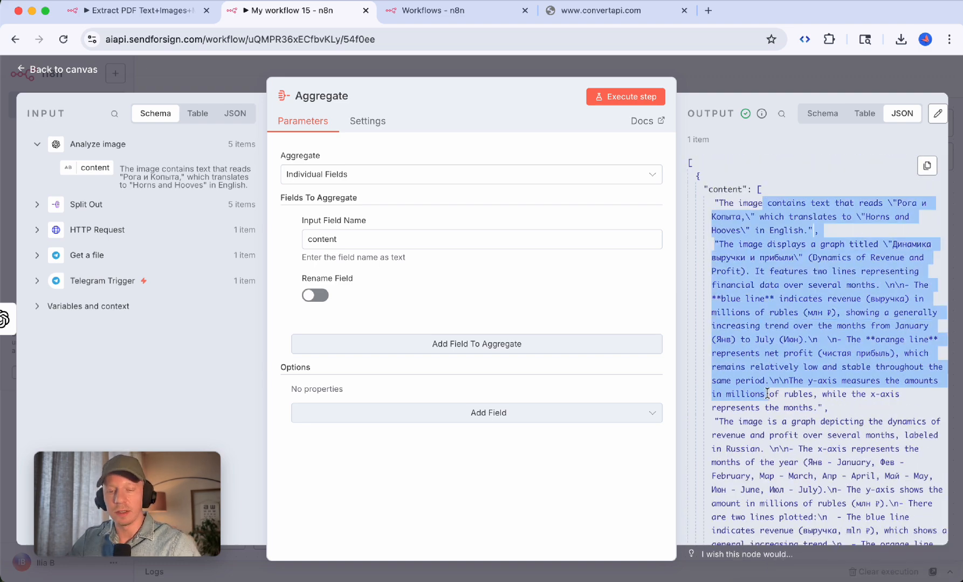
click(749, 426)
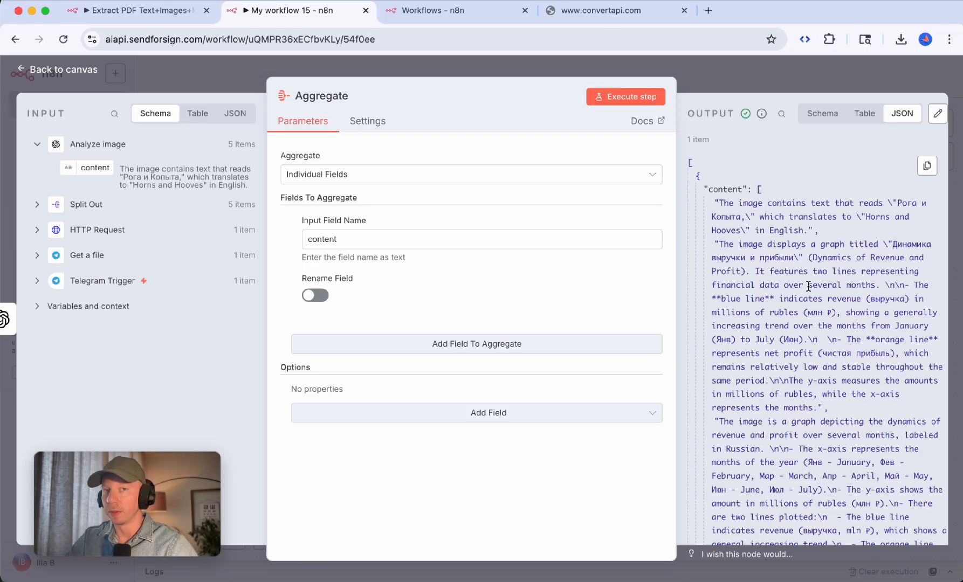
click(789, 72)
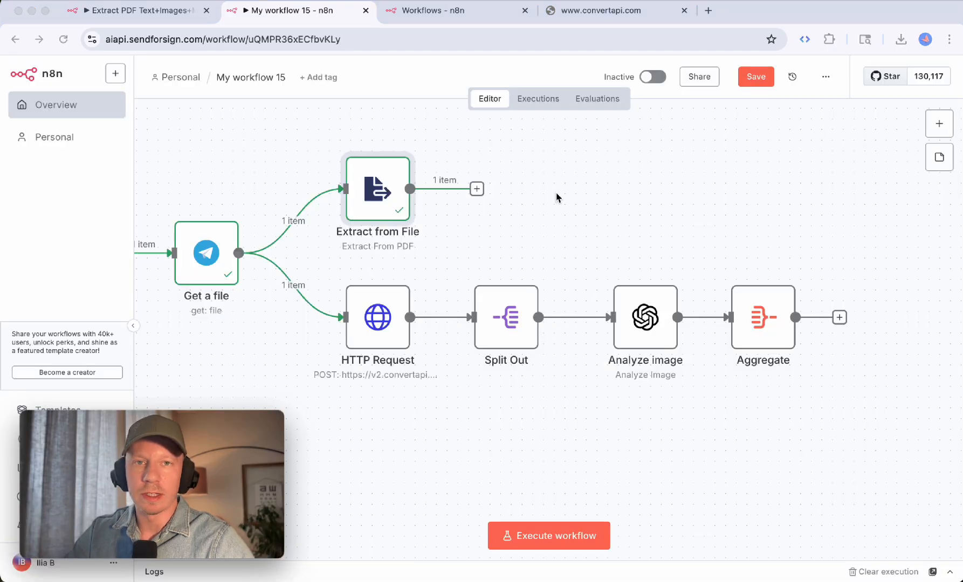
- Compare the text field in the Extract from File output with the field name used in the Aggregate node
double_click(363, 187)
scroll(712, 345, down, 3)
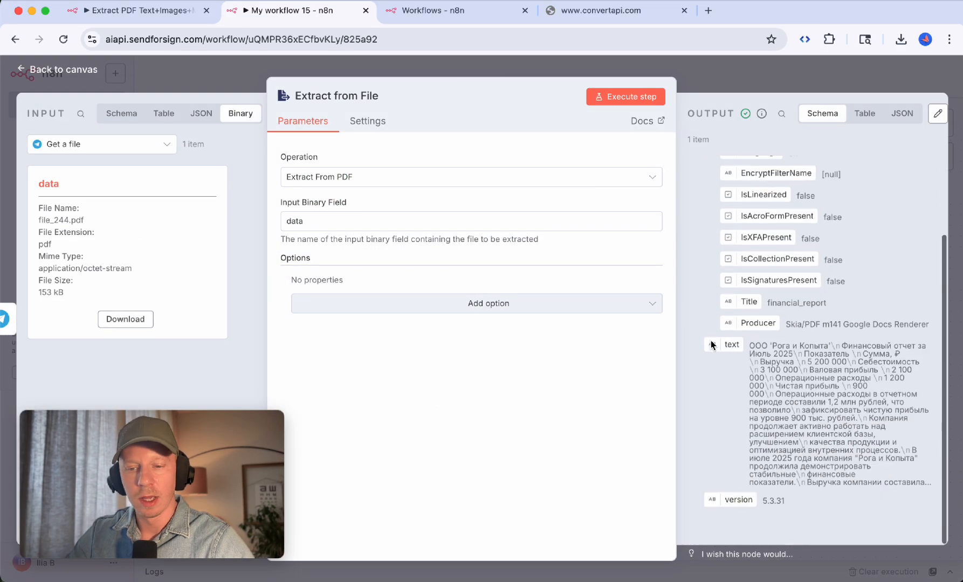
drag(721, 344, 789, 401)
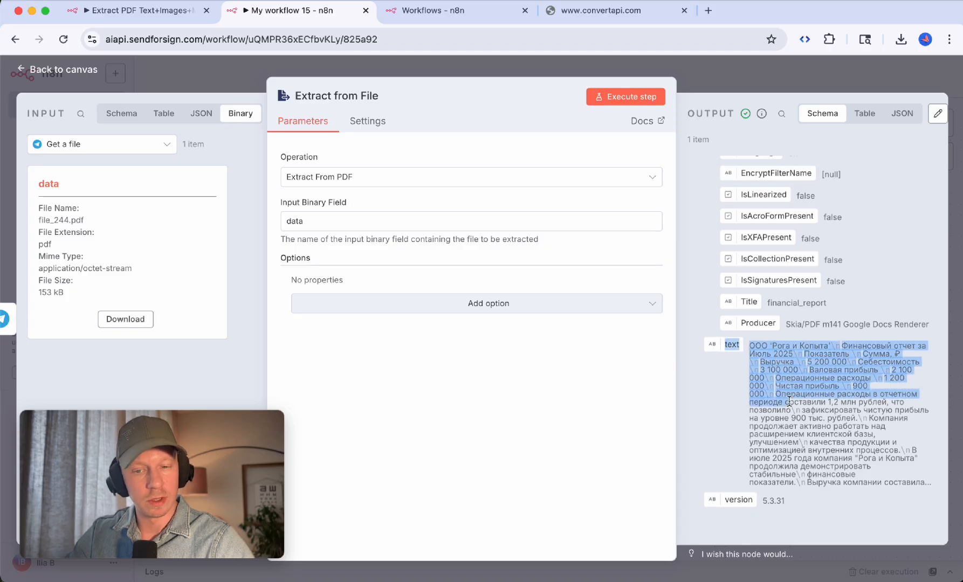
click(804, 441)
key(Escape)
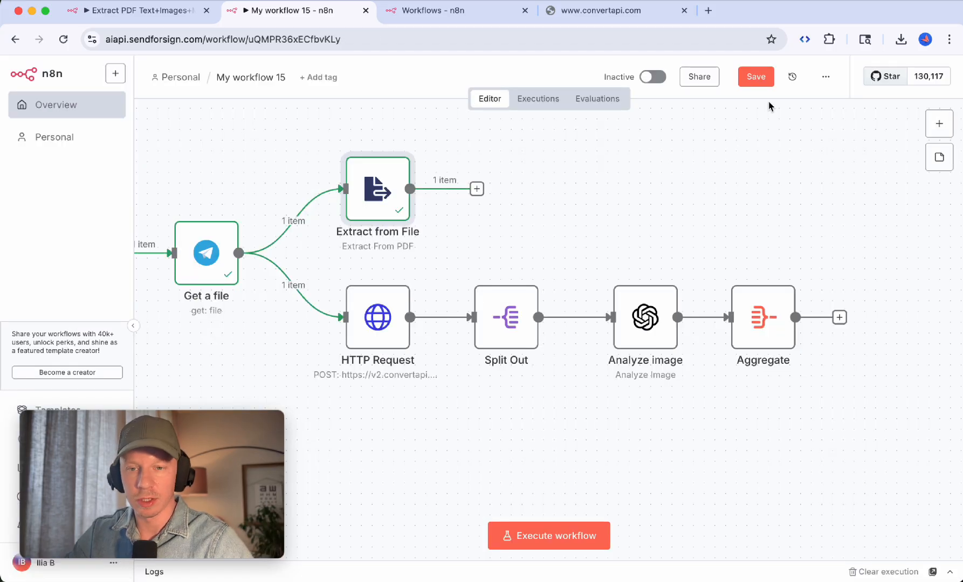
double_click(769, 320)
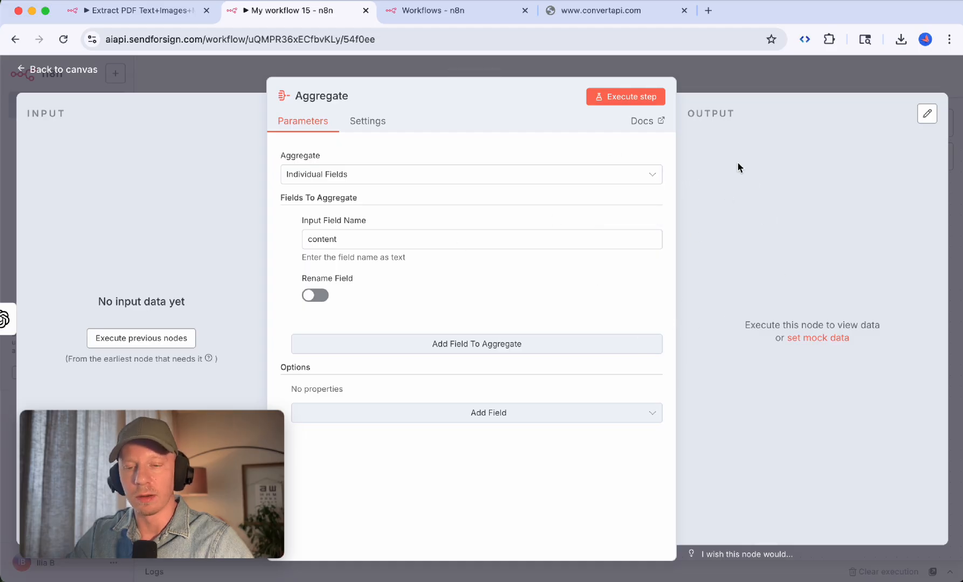
key(Escape)
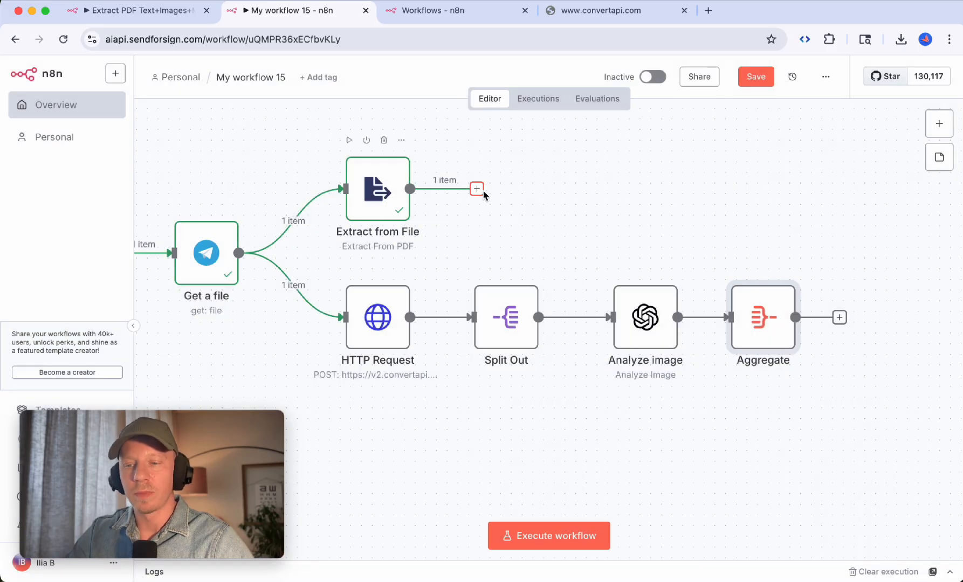
- Add an Edit Fields (Set) node and connect it after Extract from File instead of Aggregate
click(939, 124)
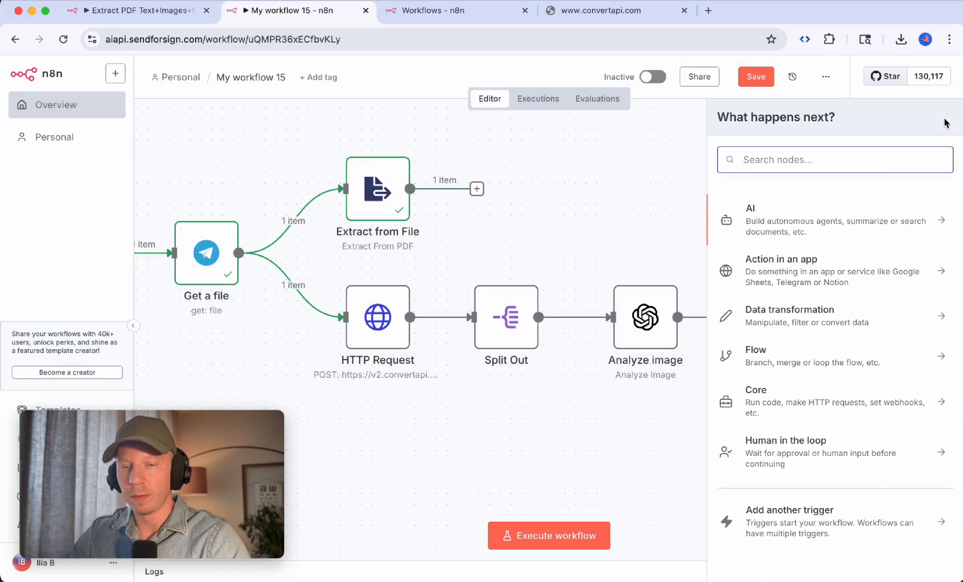
text(edit)
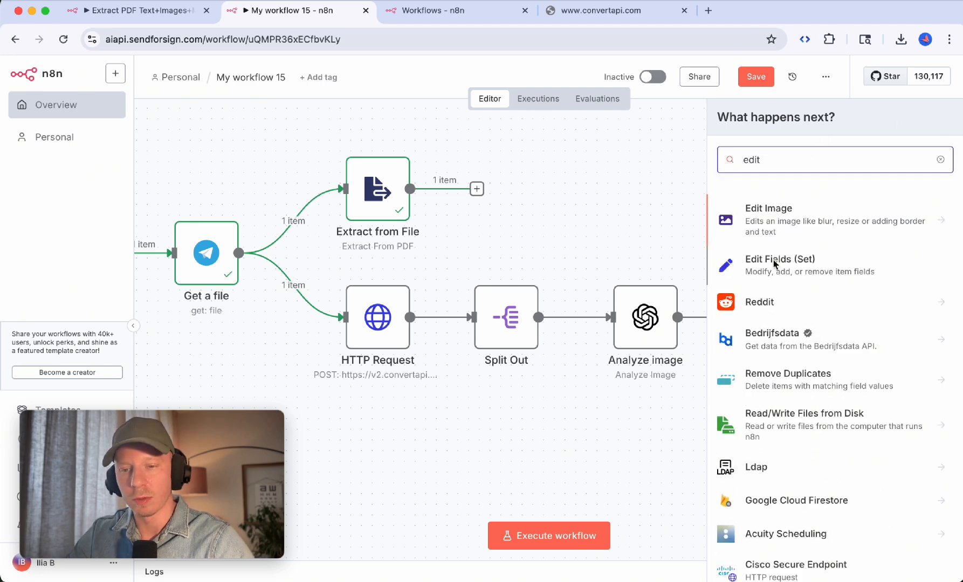
click(769, 264)
key(Escape)
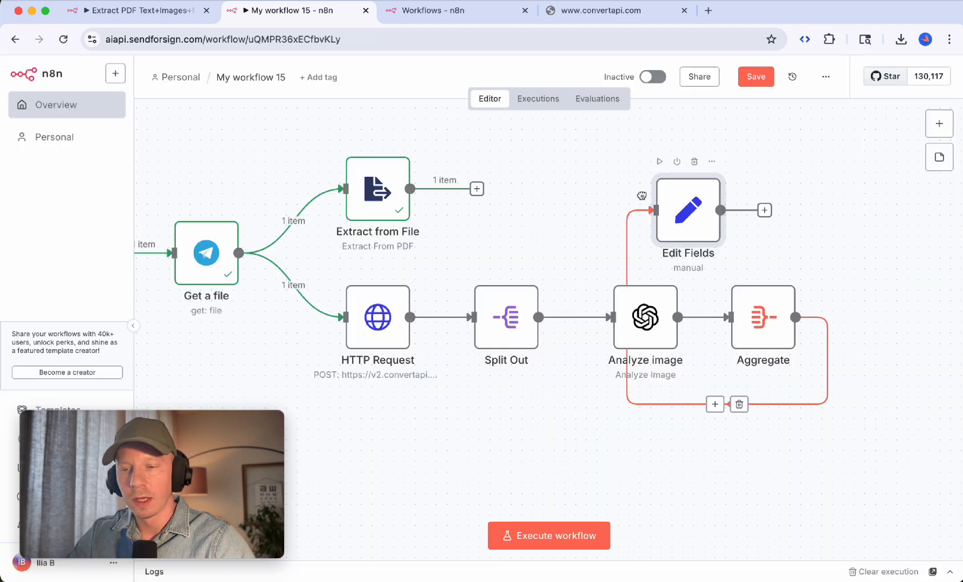
click(685, 405)
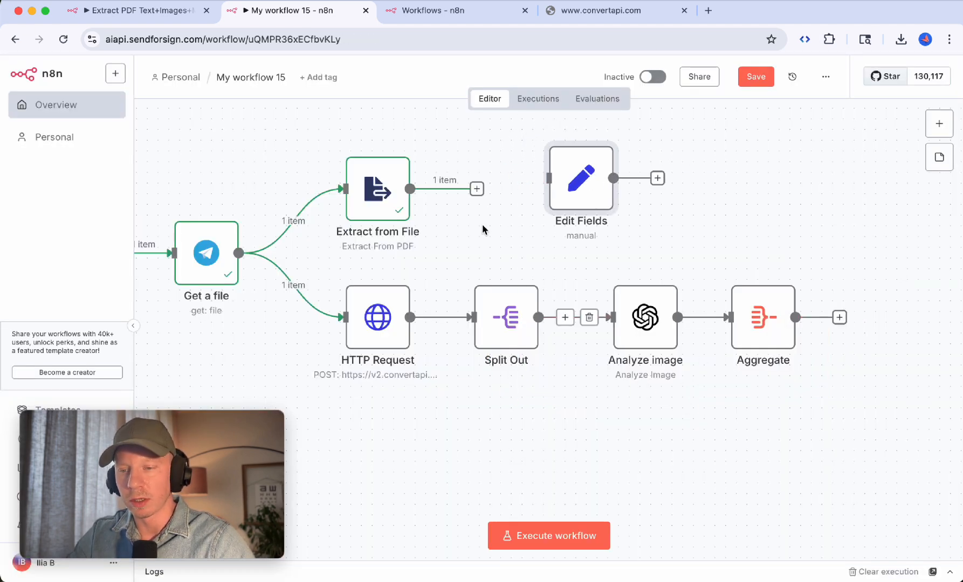
drag(576, 178, 510, 184)
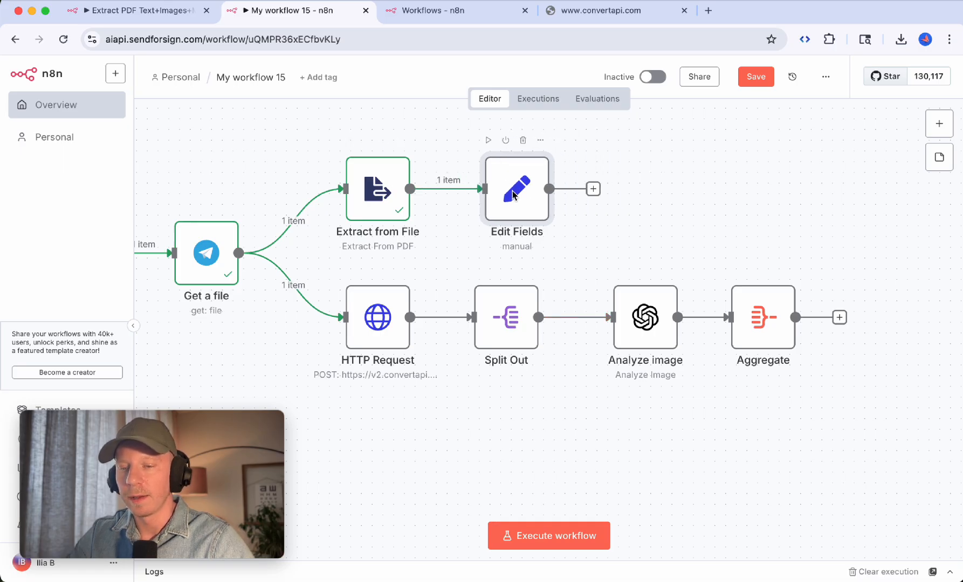
- Map the extracted PDF text into the Edit Fields node as {{ $json.text }} and name the output field content
double_click(512, 195)
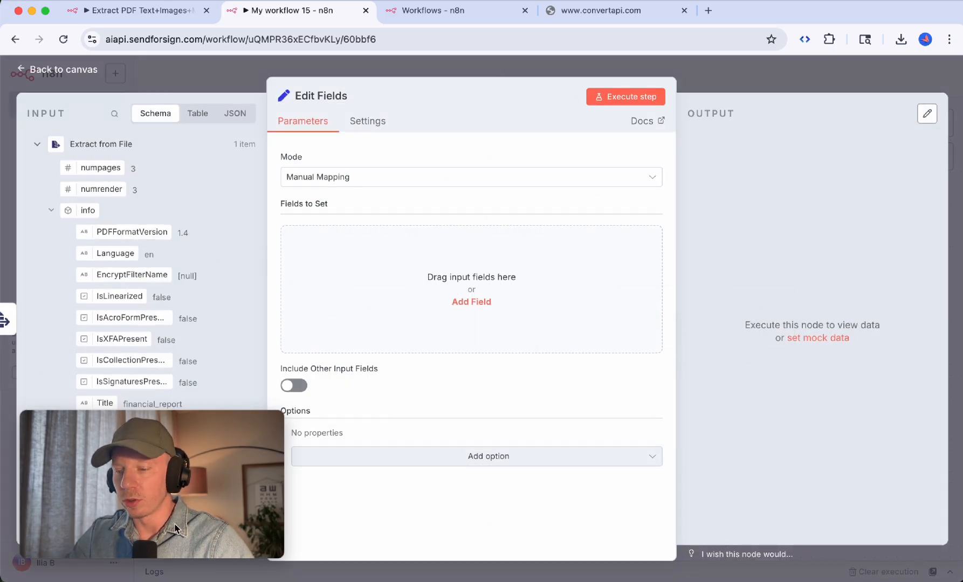
scroll(86, 339, down, 5)
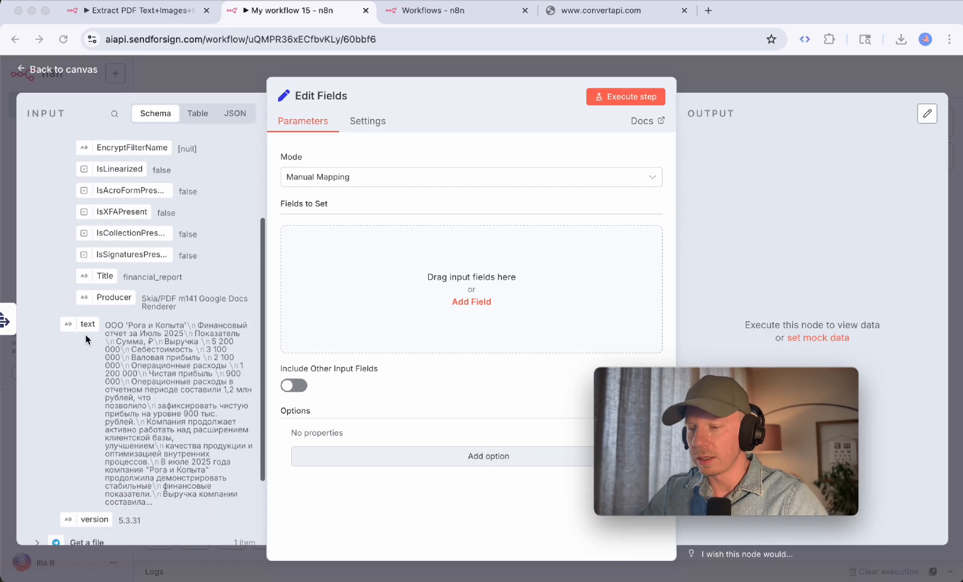
click(98, 324)
drag(89, 320, 336, 239)
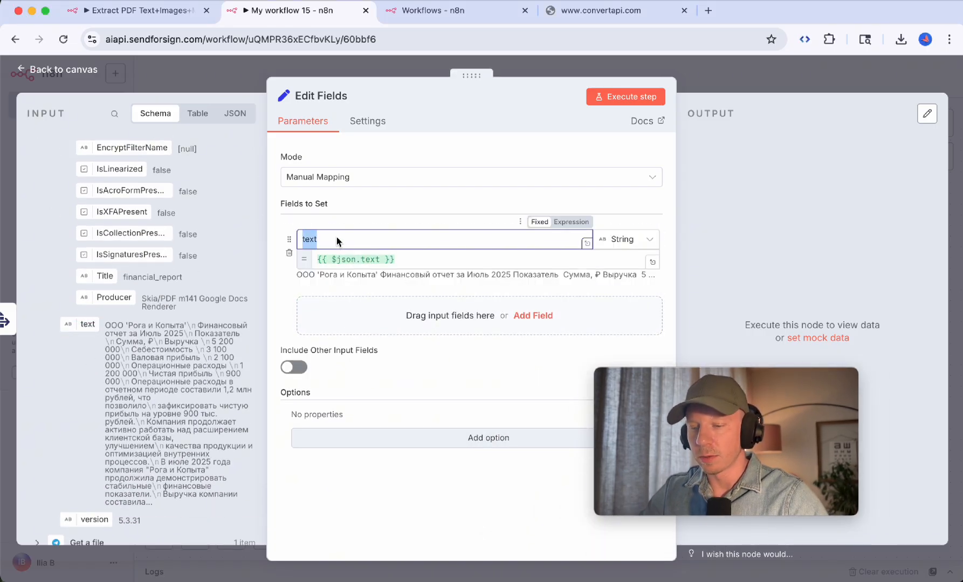
text(conten)
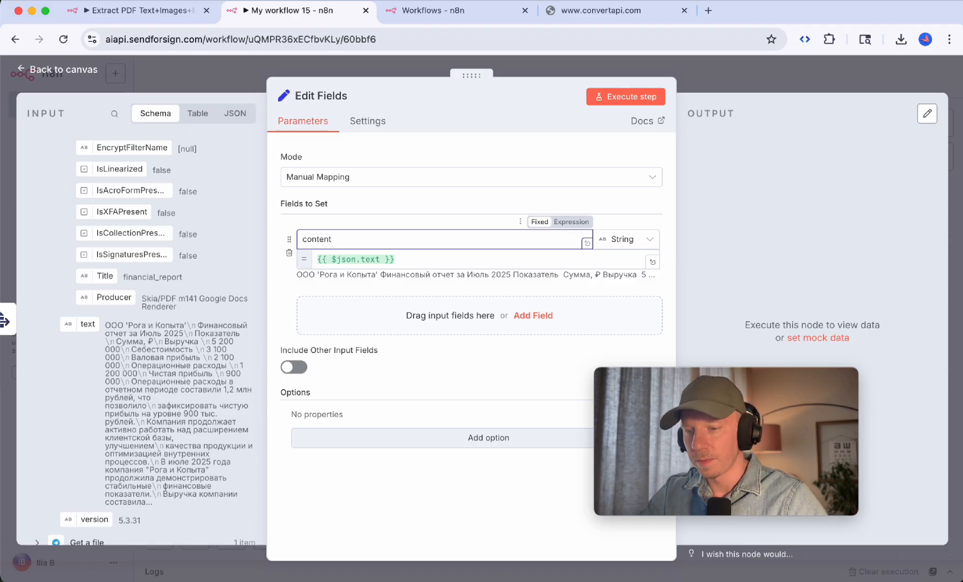
click(765, 170)
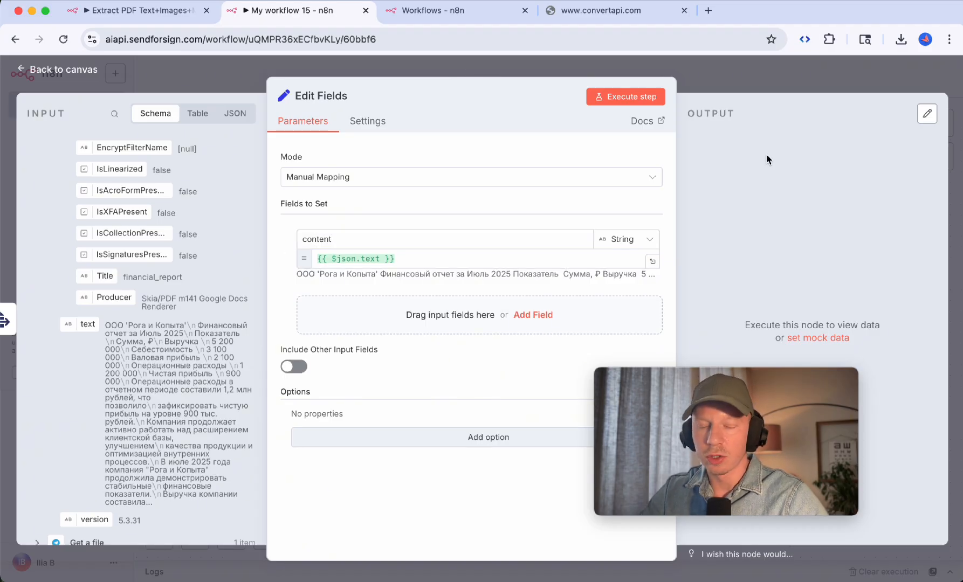
click(790, 87)
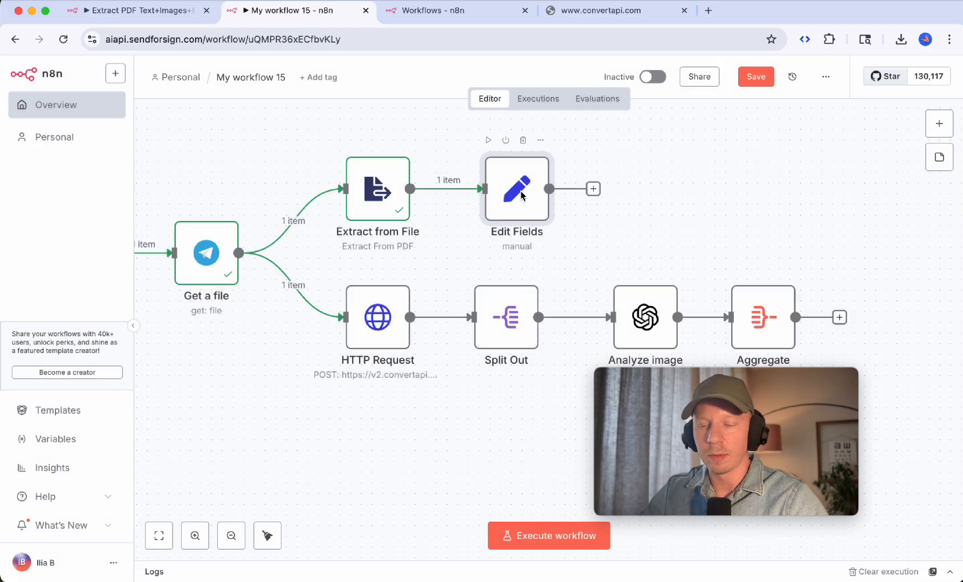
double_click(496, 206)
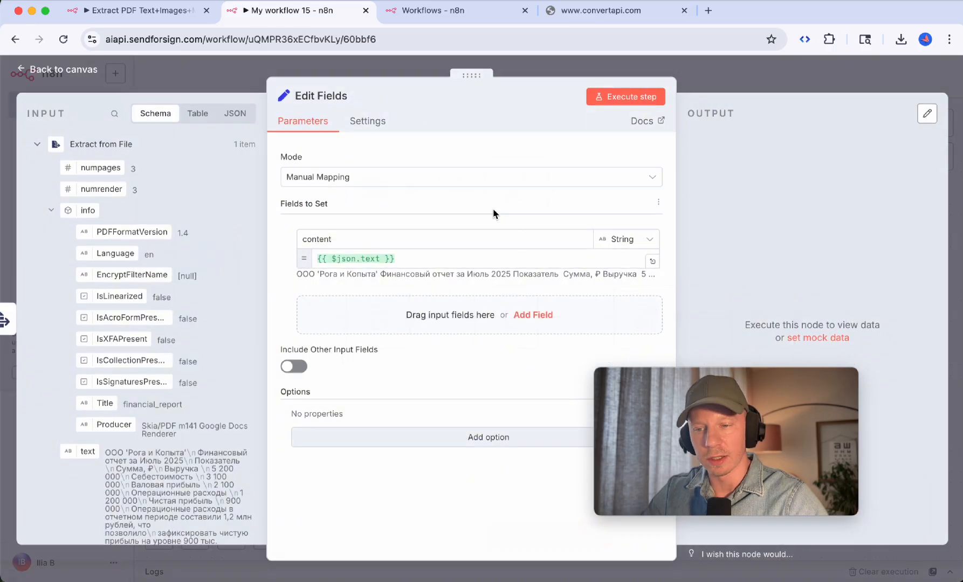
- Review the Aggregate node's settings and execute the whole workflow from the Telegram Trigger
key(Escape)
double_click(748, 323)
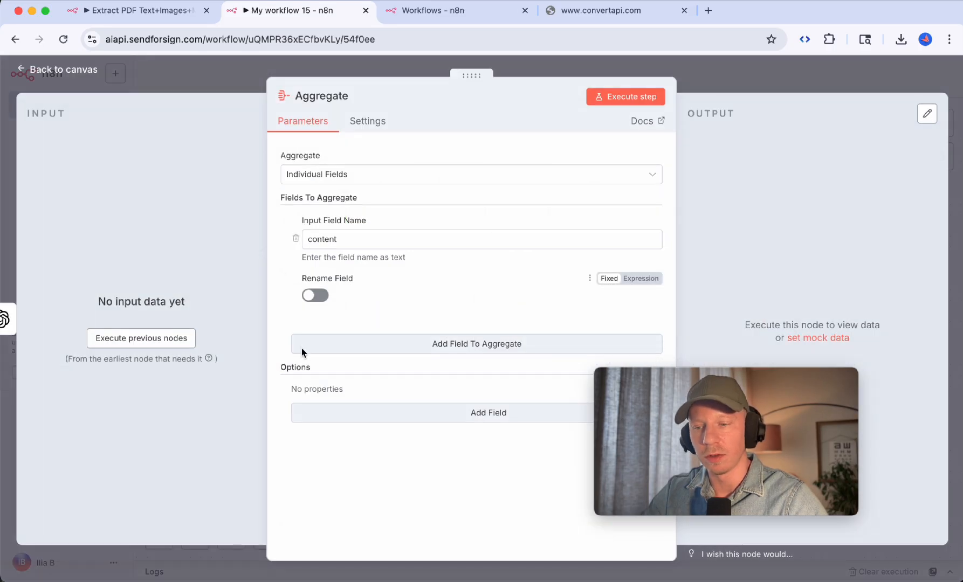
key(Escape)
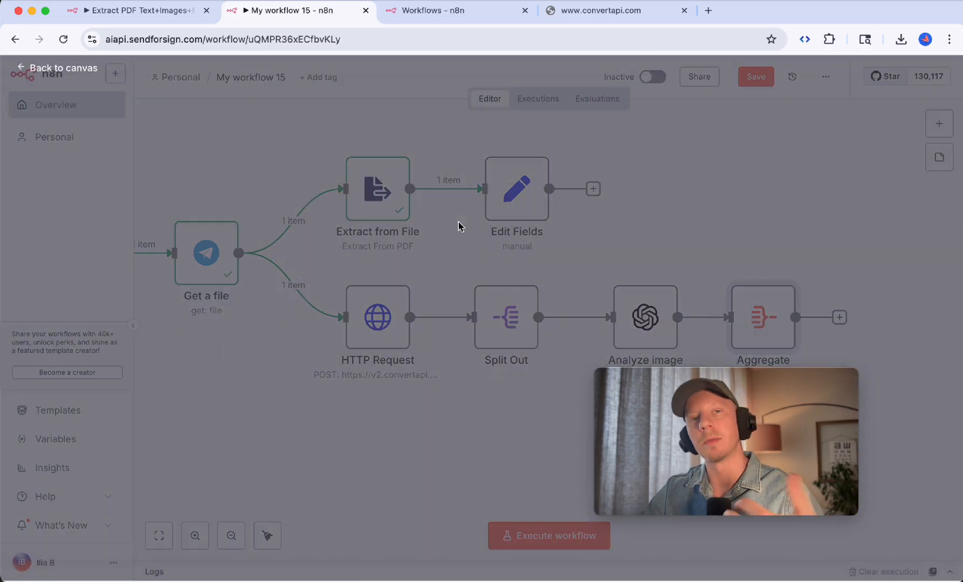
key(1)
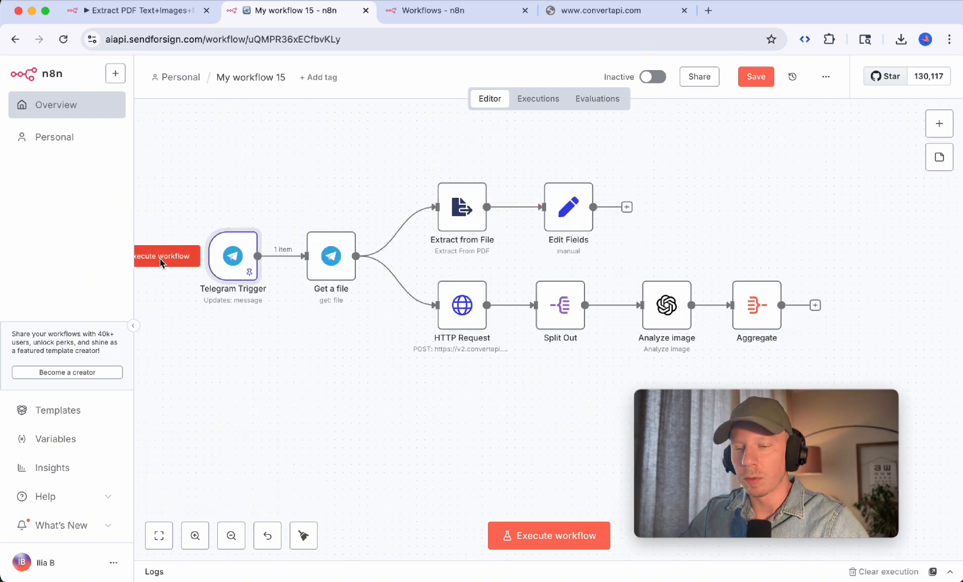
click(161, 262)
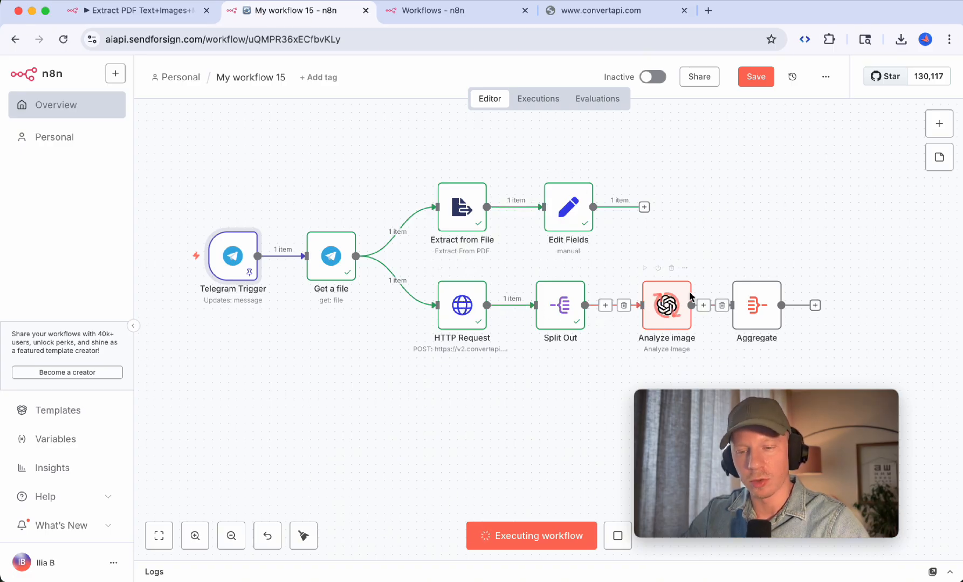
scroll(653, 319, right, 2)
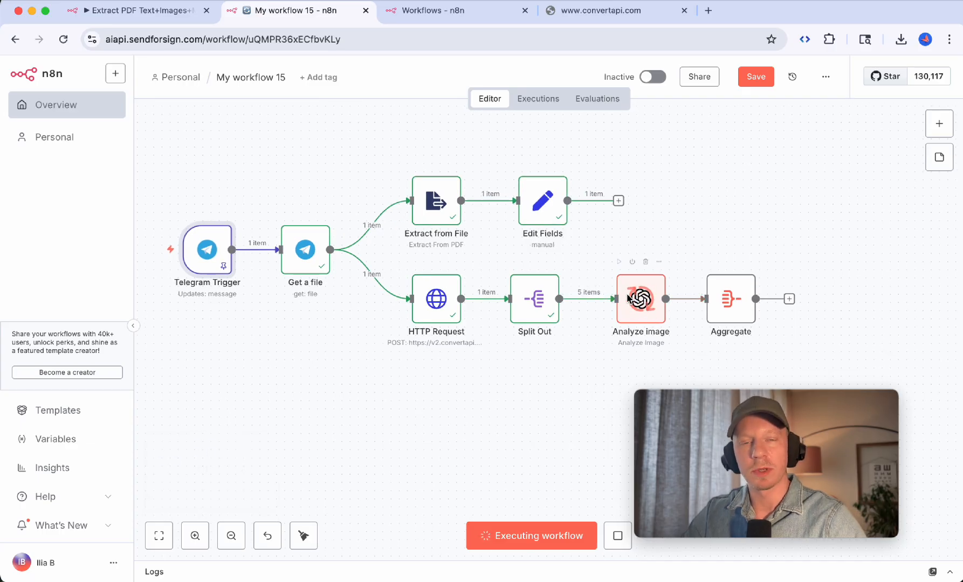
scroll(628, 298, right, 2)
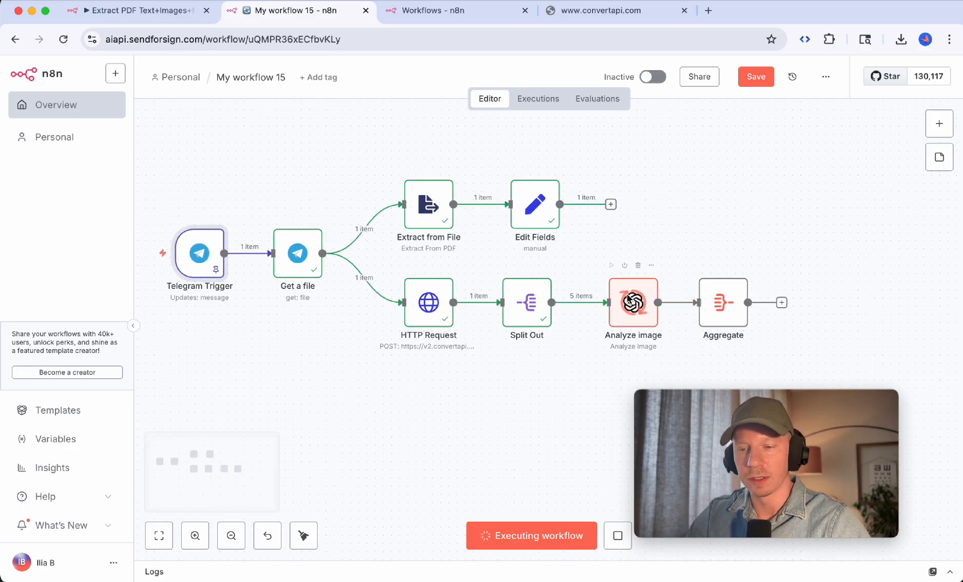
- Compare the content output of the Aggregate node with that of the Edit Fields node
double_click(724, 311)
scroll(790, 253, down, 8)
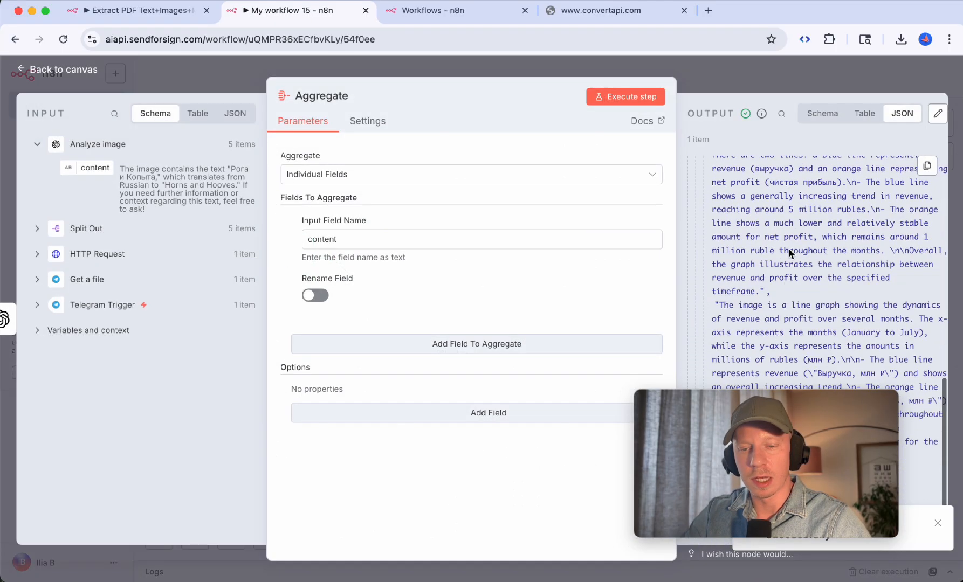
scroll(834, 268, up, 5)
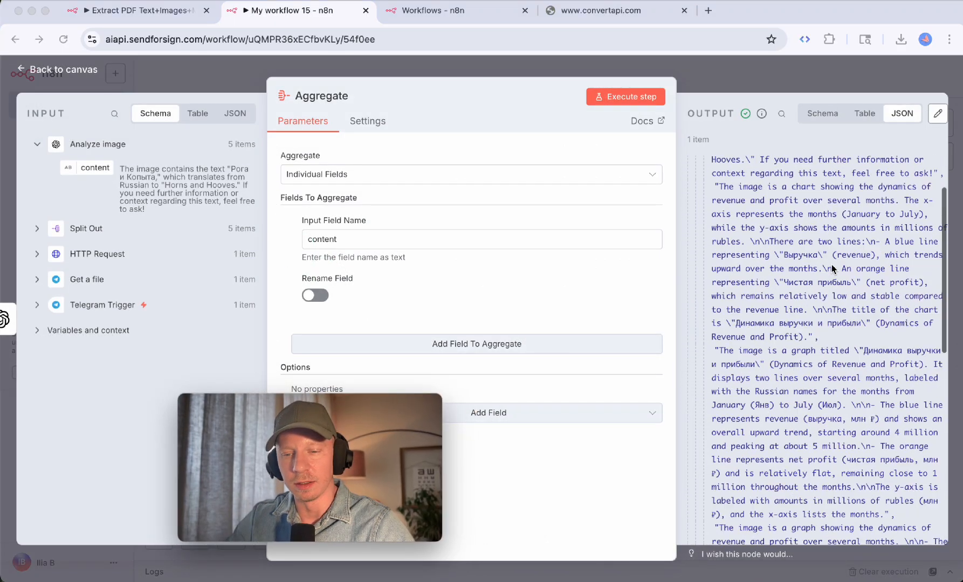
scroll(833, 268, up, 3)
click(753, 79)
click(520, 214)
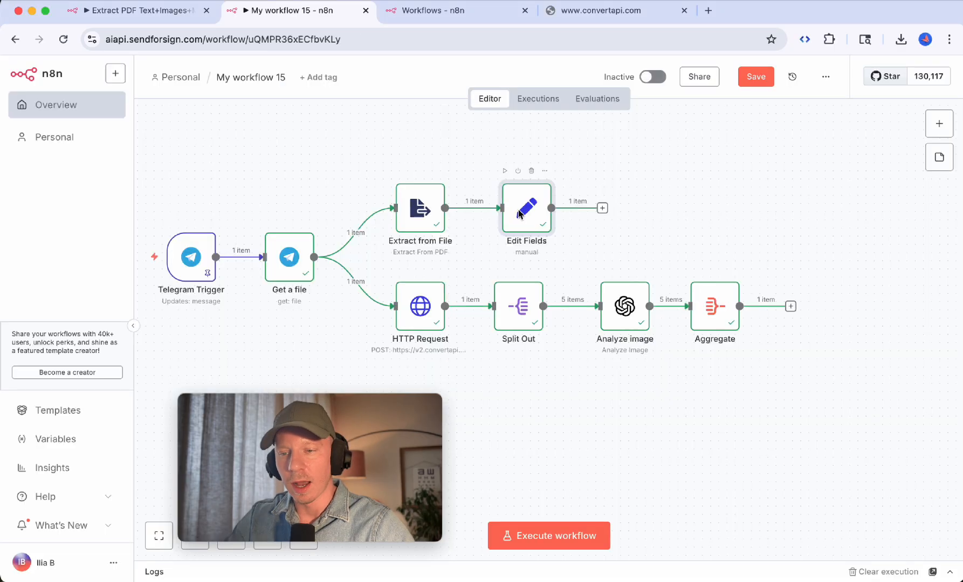
double_click(519, 214)
scroll(780, 234, down, 10)
scroll(781, 233, up, 10)
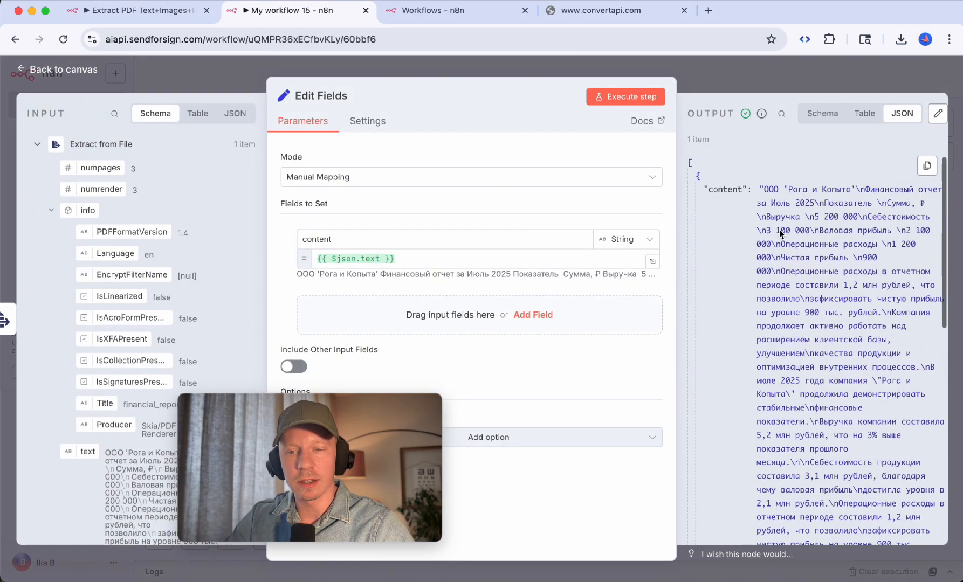
click(759, 81)
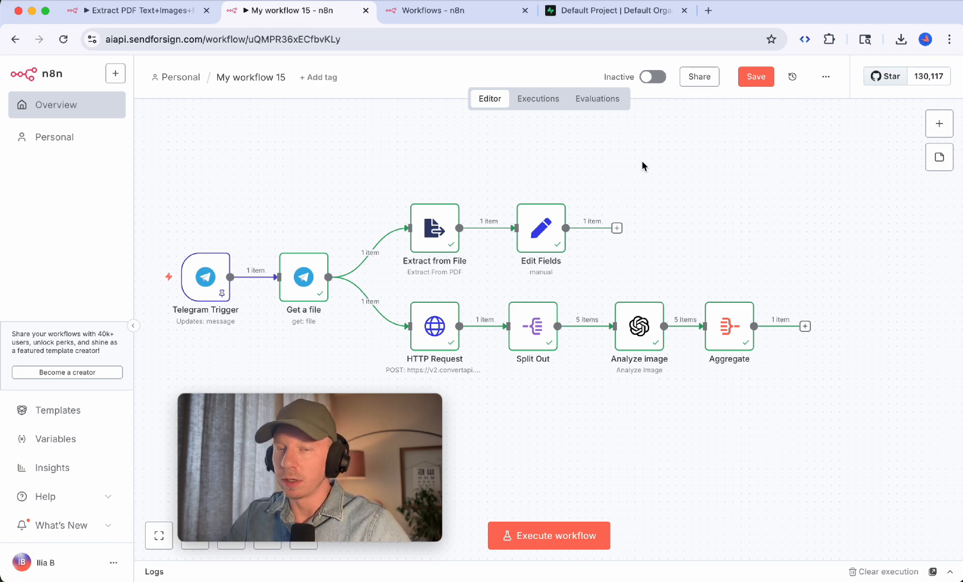
- Paste a copied Supabase Vector Store node onto the canvas and look up its entry in the node search
key(super+v)
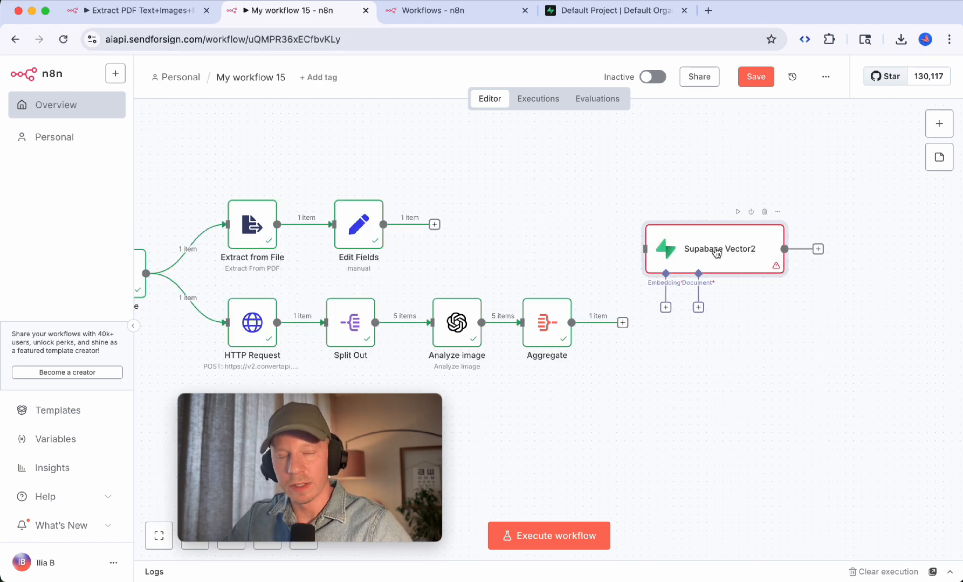
click(939, 123)
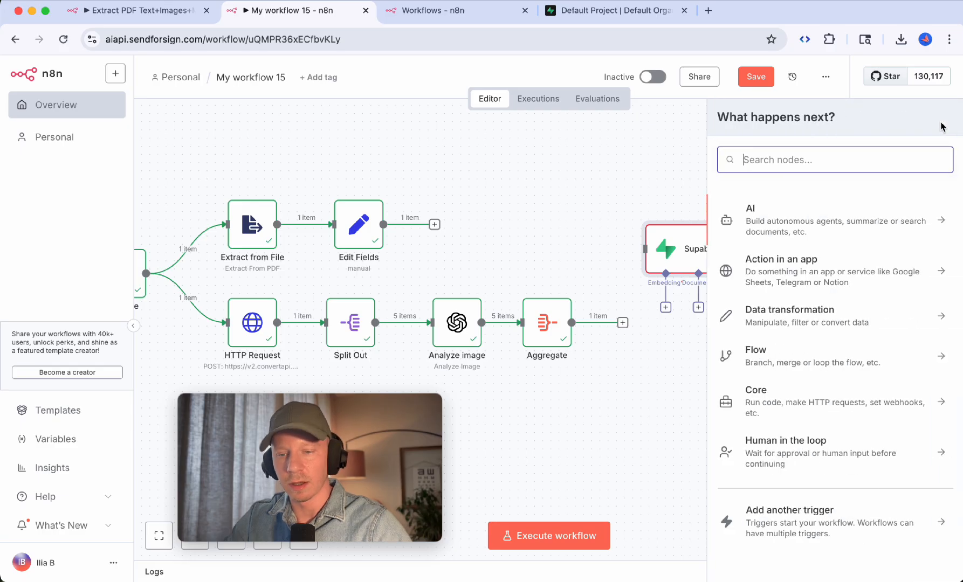
text(supa)
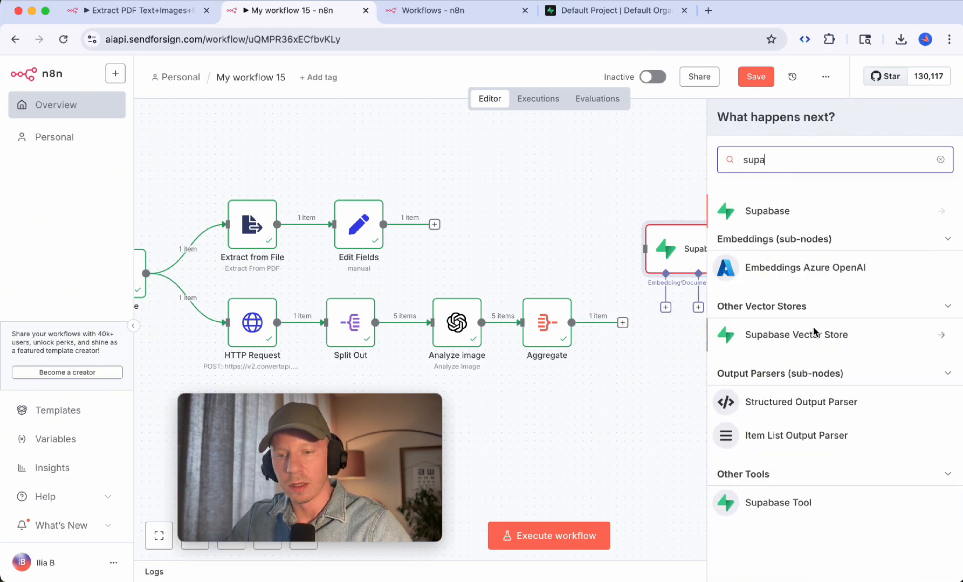
key(Escape)
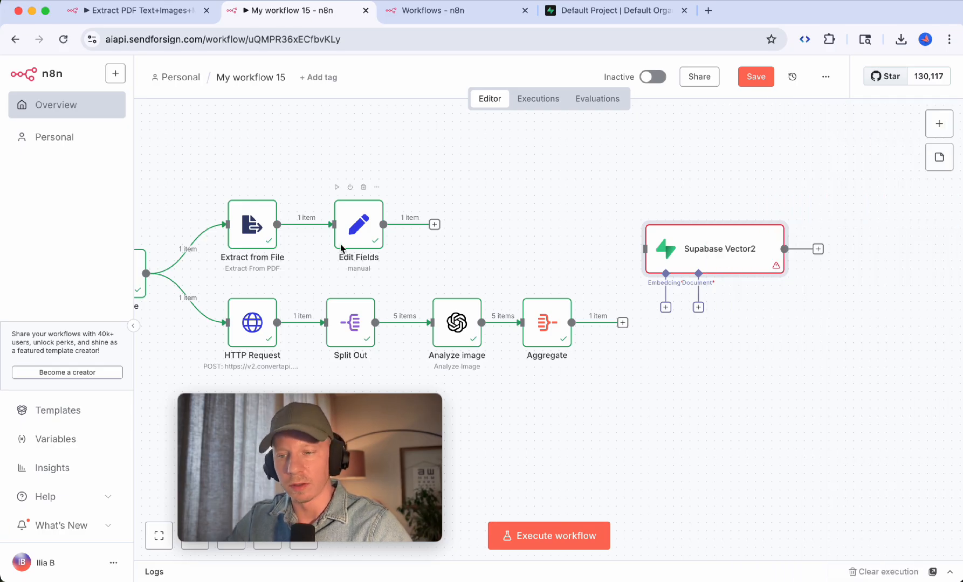
- Connect both Edit Fields and Aggregate to the Supabase Vector2 node and place it beyond the two branches
drag(384, 224, 645, 249)
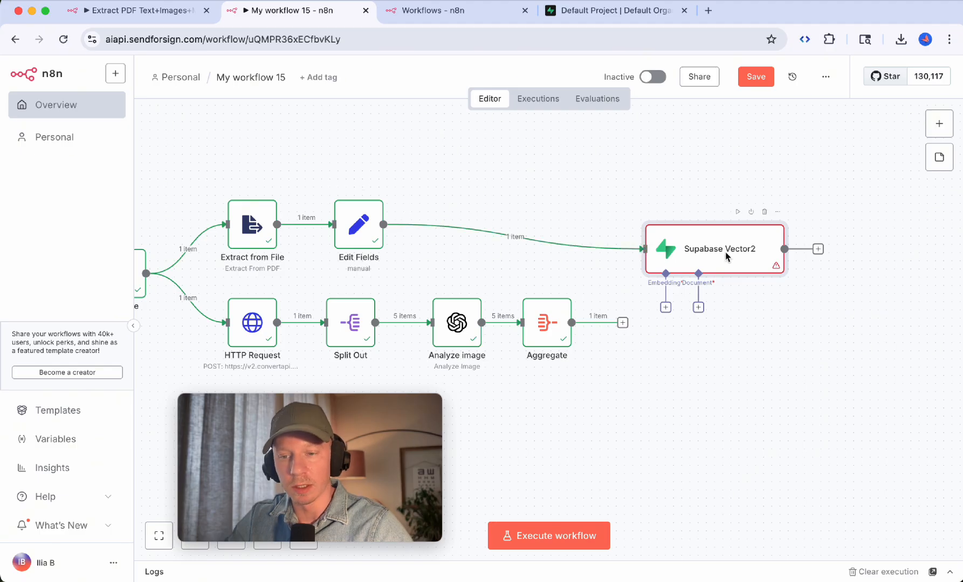
drag(726, 257, 776, 257)
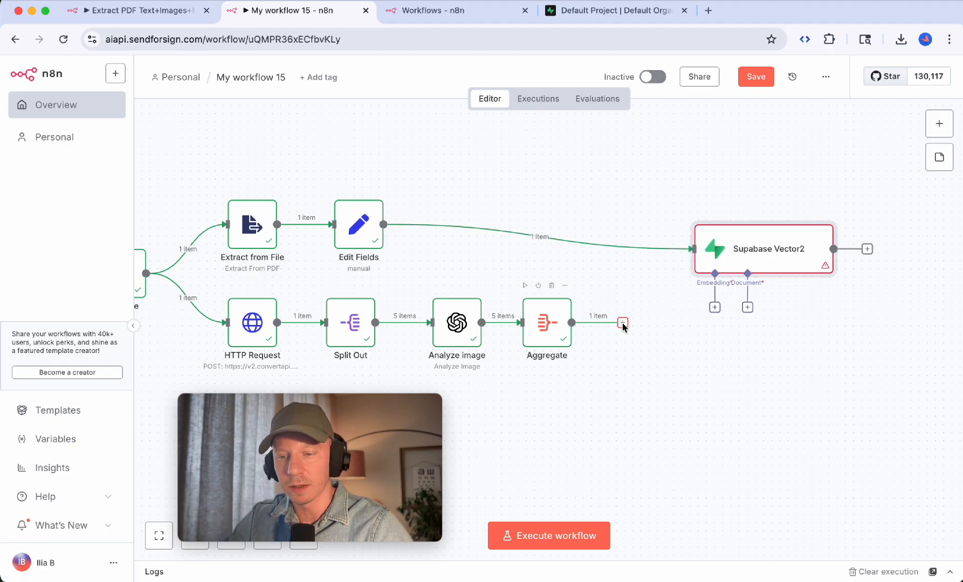
drag(623, 326, 696, 251)
drag(787, 253, 756, 262)
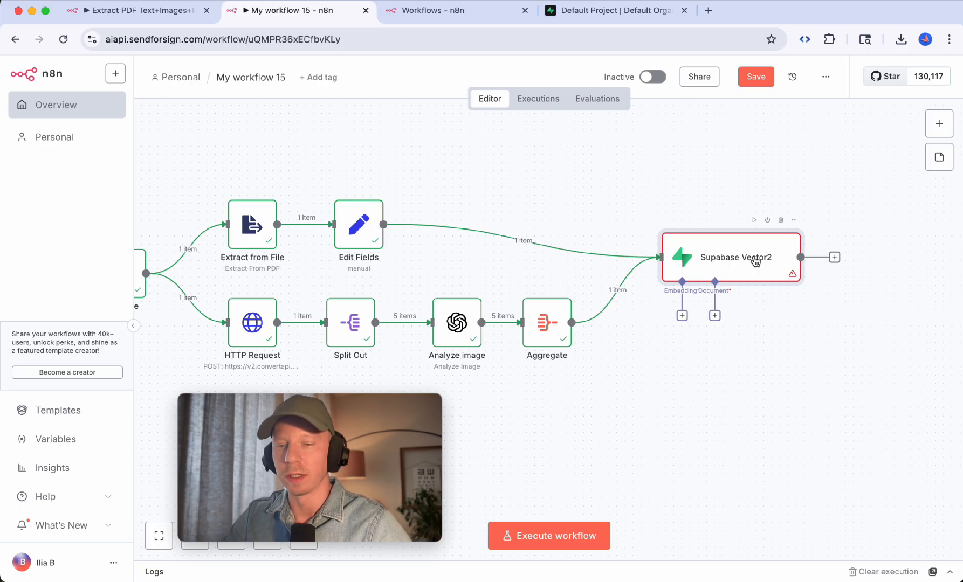
- Review the Supabase Vector2 node's insert settings and the documents_yt table in the Supabase Table Editor
double_click(756, 262)
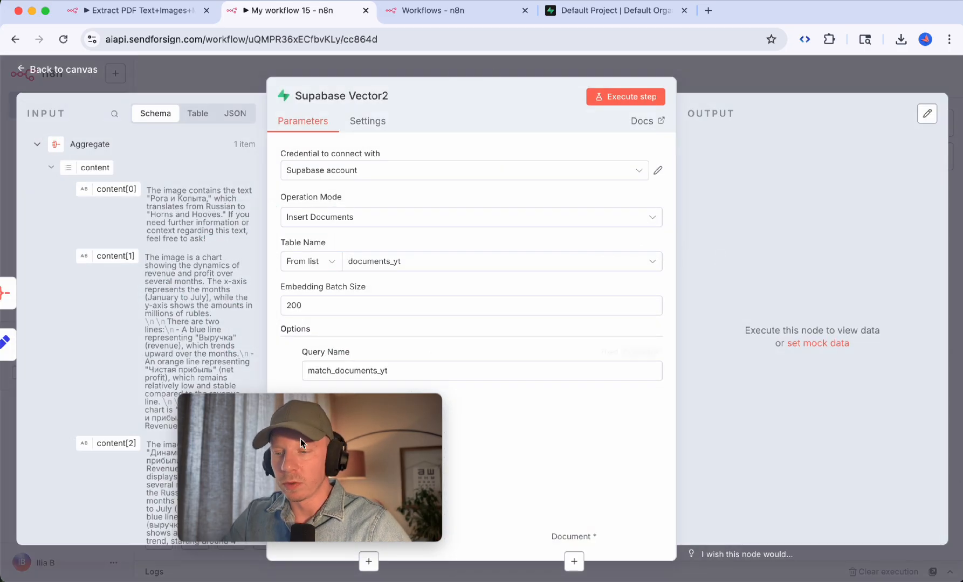
drag(301, 438, 233, 450)
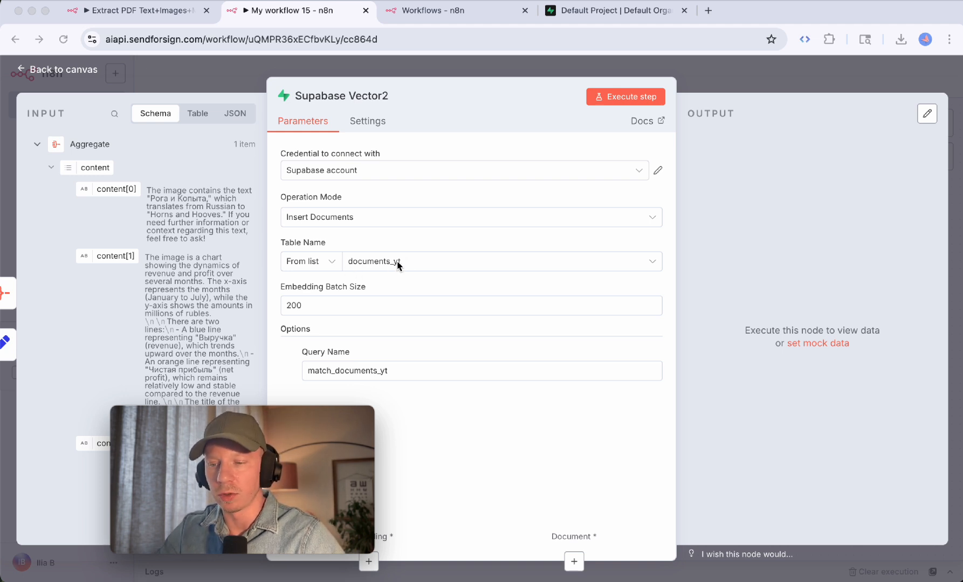
click(582, 15)
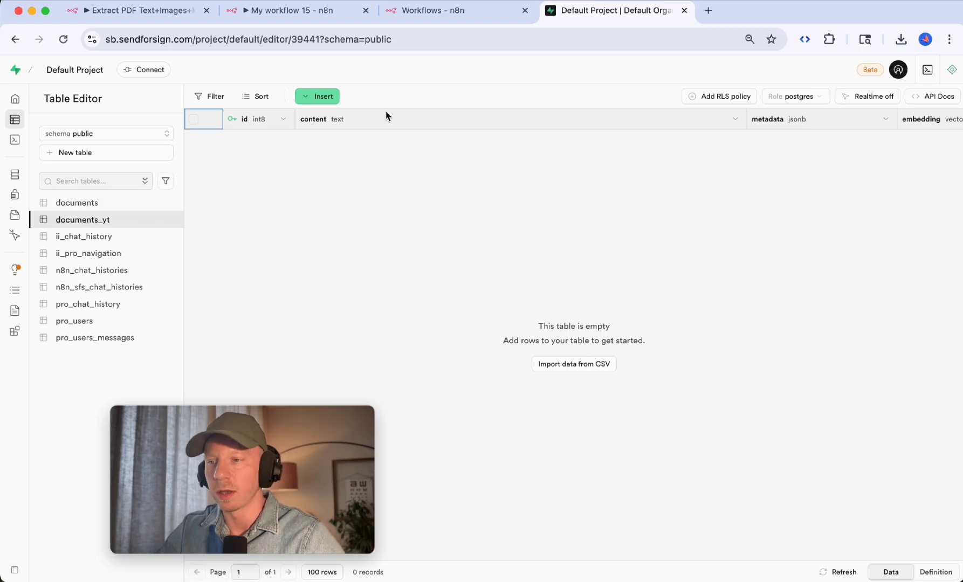
click(305, 11)
key(Escape)
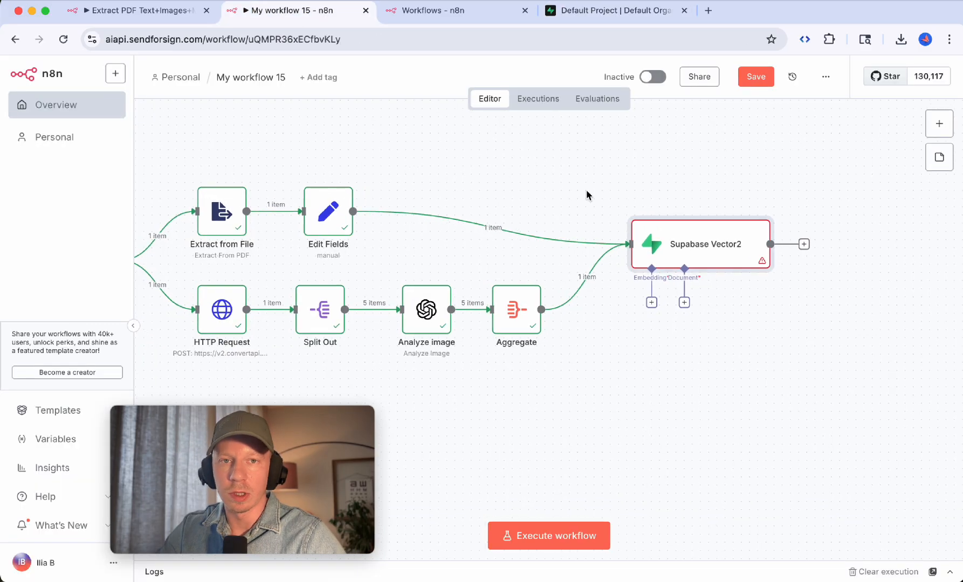
- Add a Default Data Loader node and connect it to the Document input of Supabase Vector2
scroll(587, 191, right, 1)
click(678, 300)
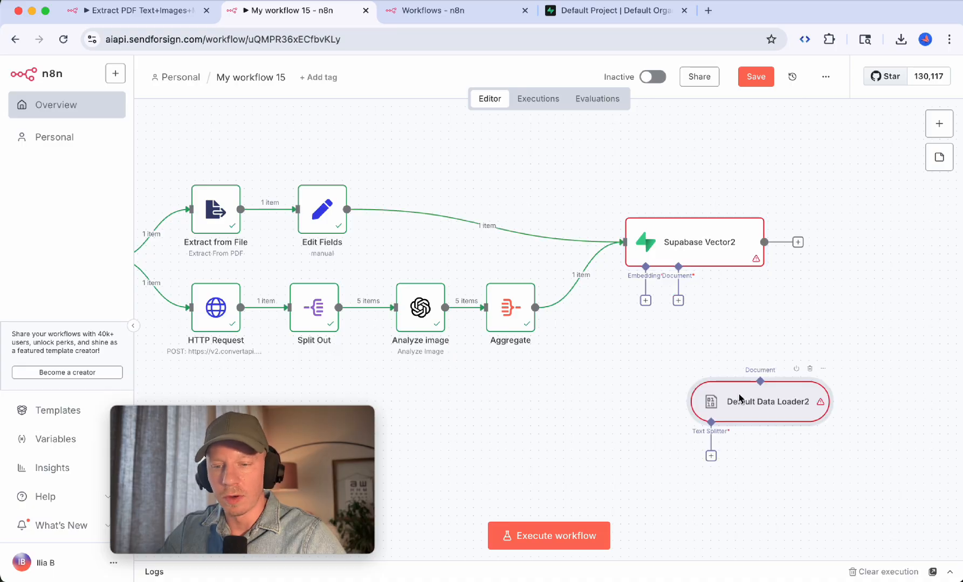
drag(695, 341, 771, 342)
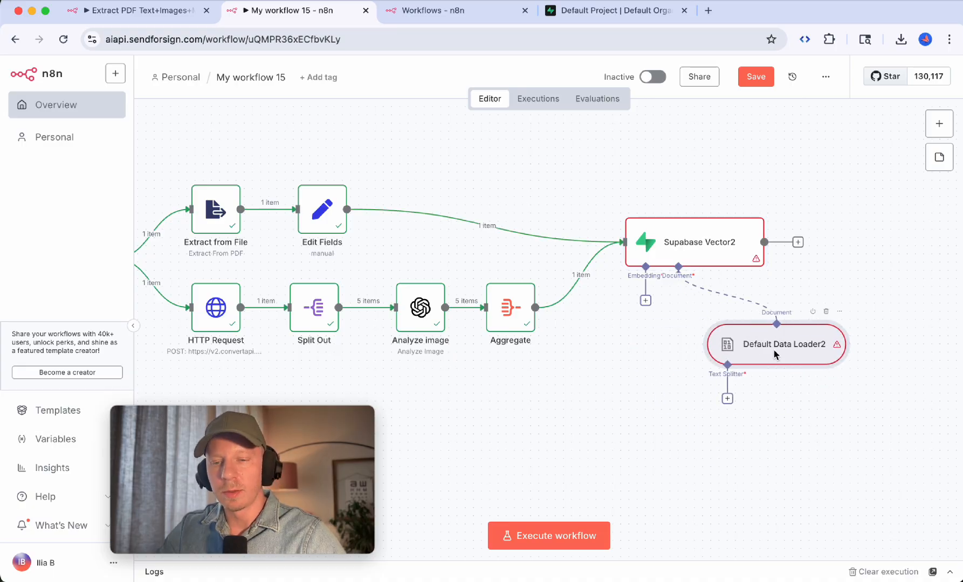
- Review the Default Data Loader's settings and check the Edit Fields and Aggregate nodes that feed its content
double_click(779, 353)
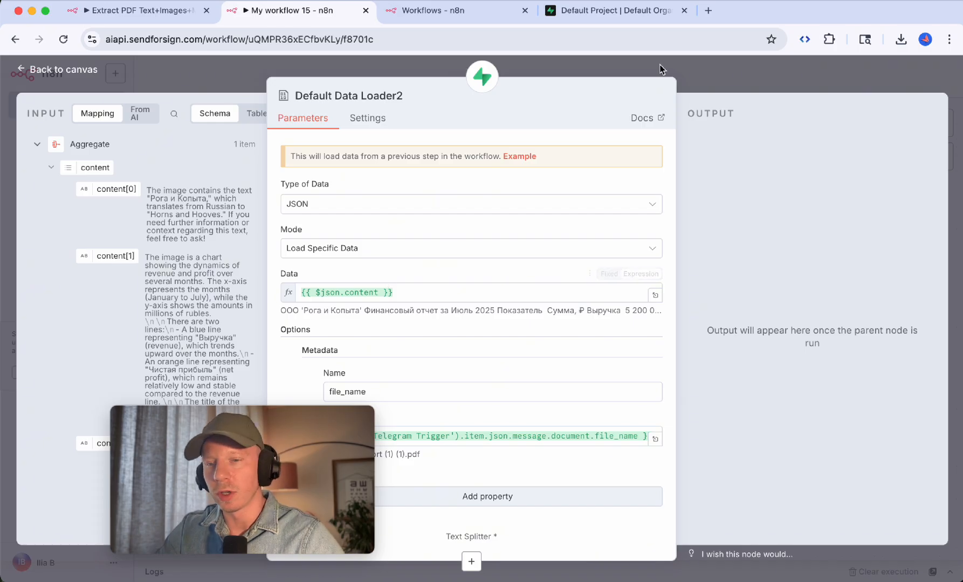
click(719, 70)
double_click(323, 212)
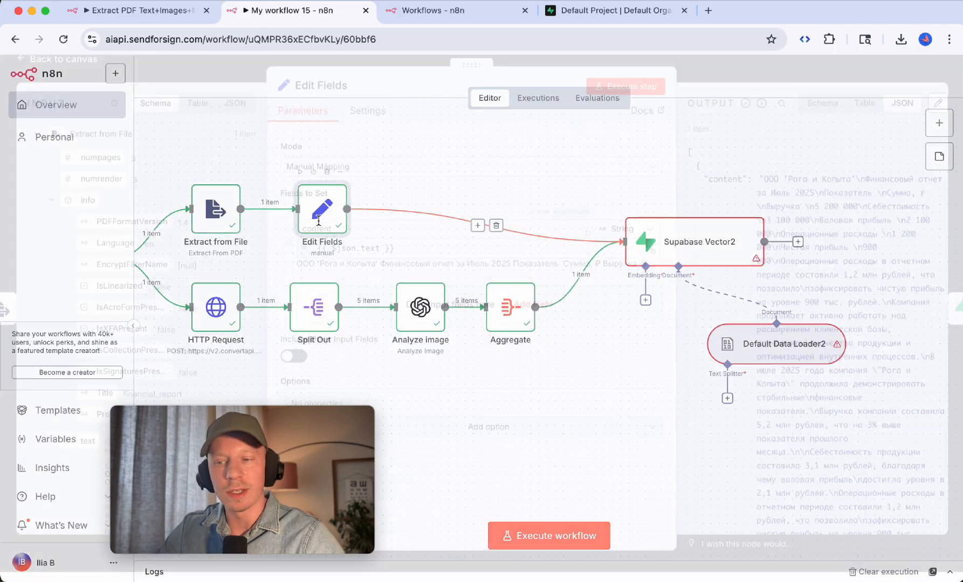
key(Escape)
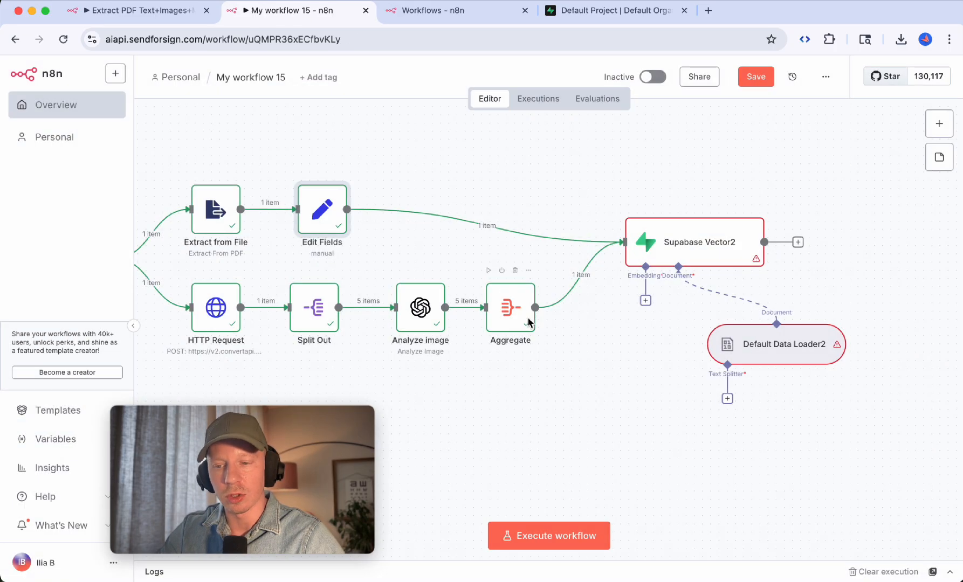
double_click(529, 322)
key(Escape)
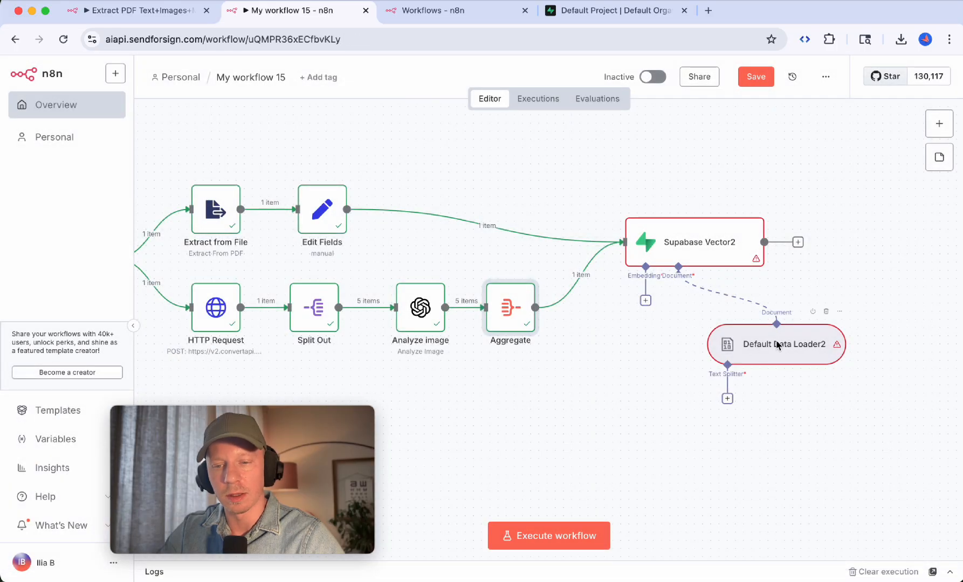
- Examine the Data expression {{ $json.content }} and its result in the Default Data Loader
double_click(785, 345)
click(410, 291)
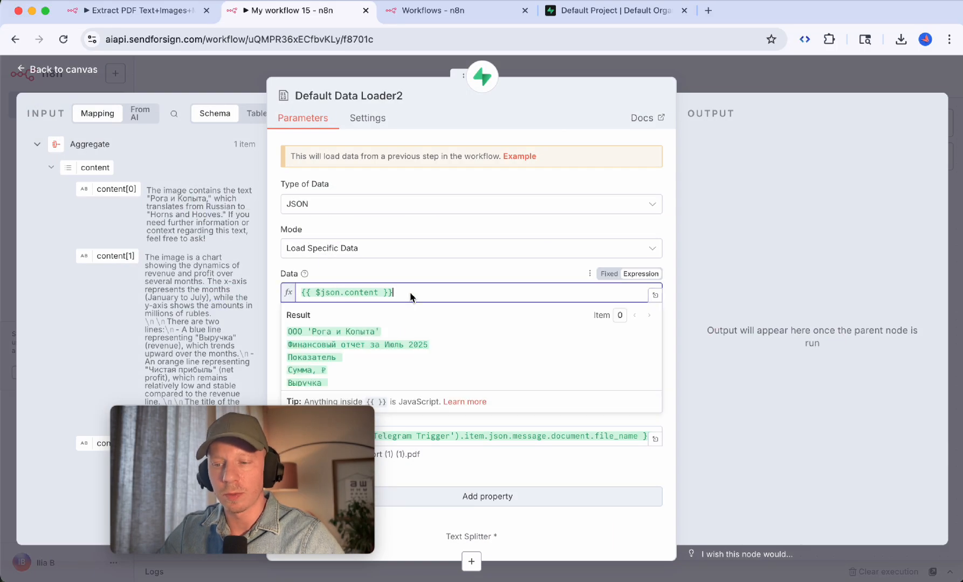
drag(393, 292, 341, 294)
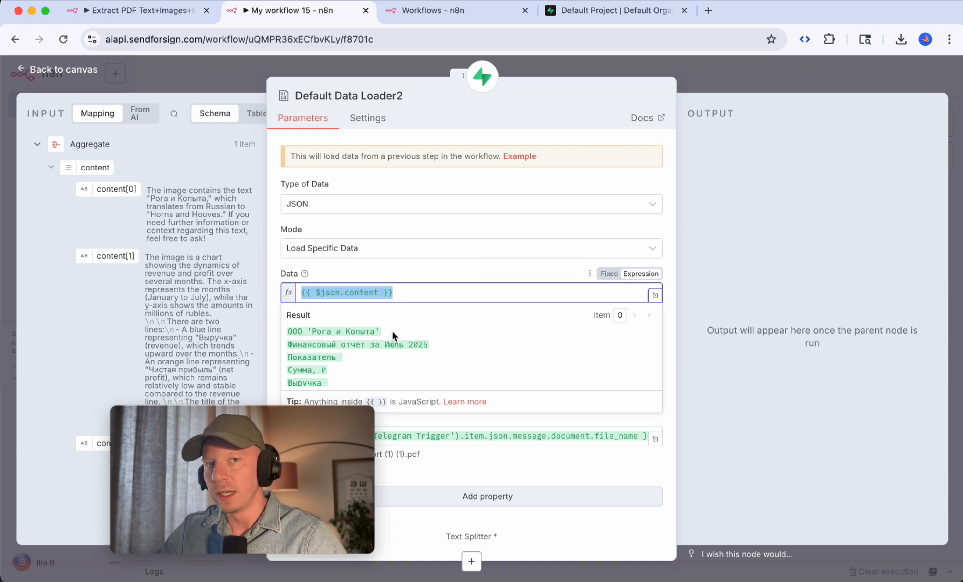
drag(273, 497, 852, 147)
click(295, 443)
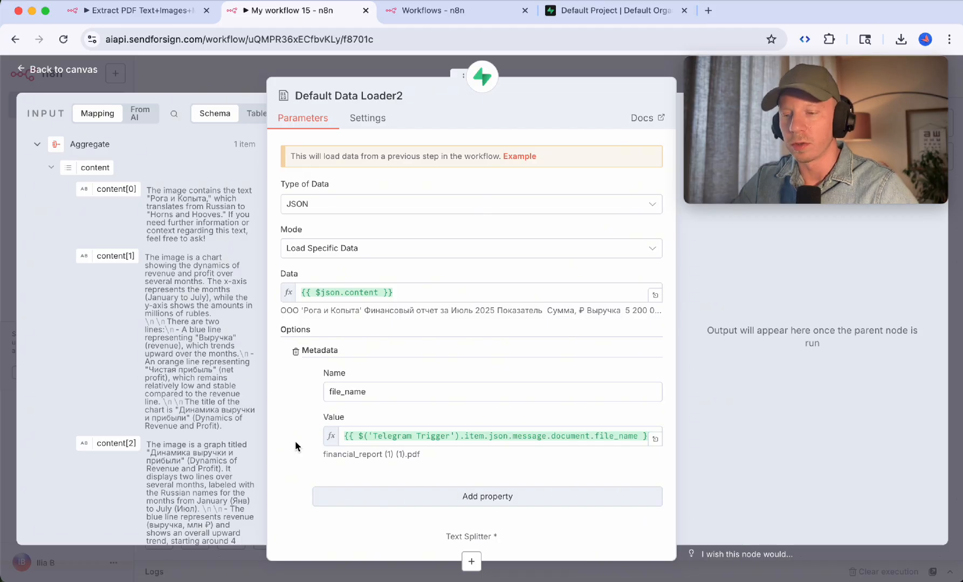
- Review the Default Data Loader's file_name metadata property and locate its source field in the Telegram Trigger's document data
scroll(464, 459, down, 1)
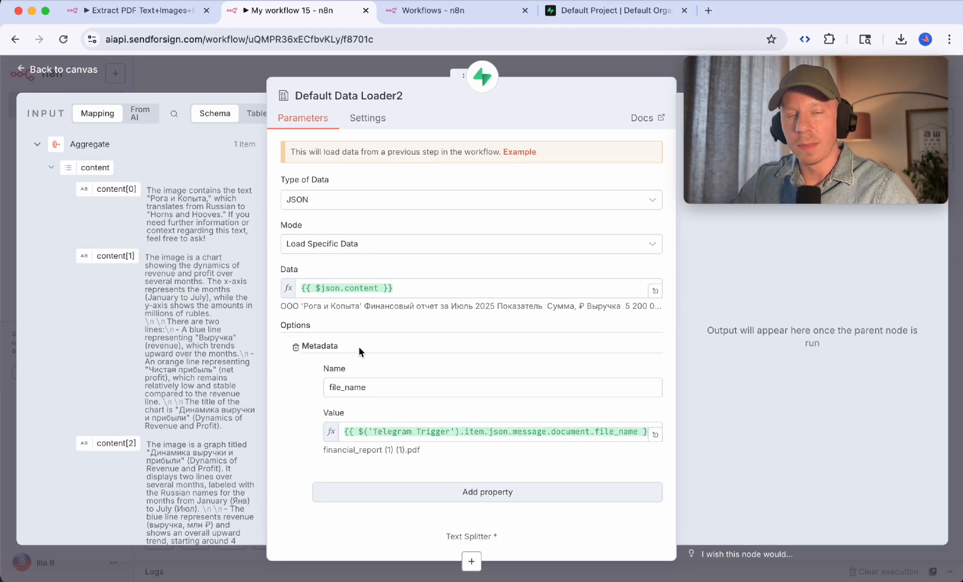
drag(374, 392, 322, 390)
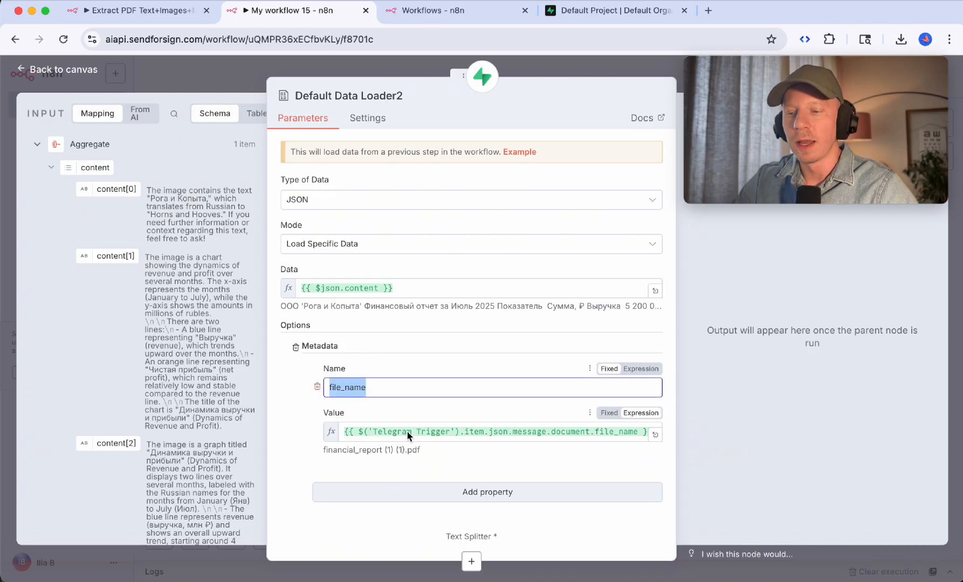
click(37, 146)
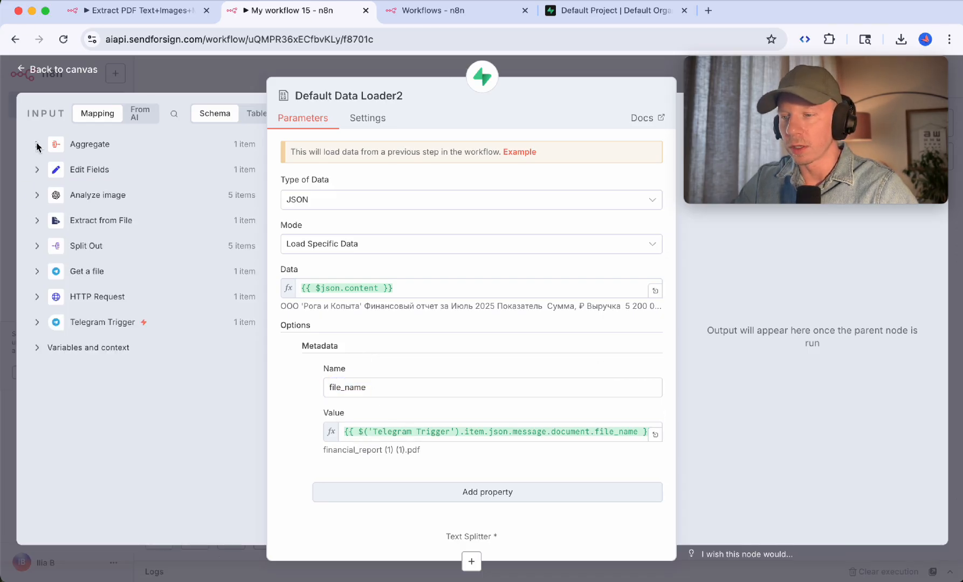
click(38, 323)
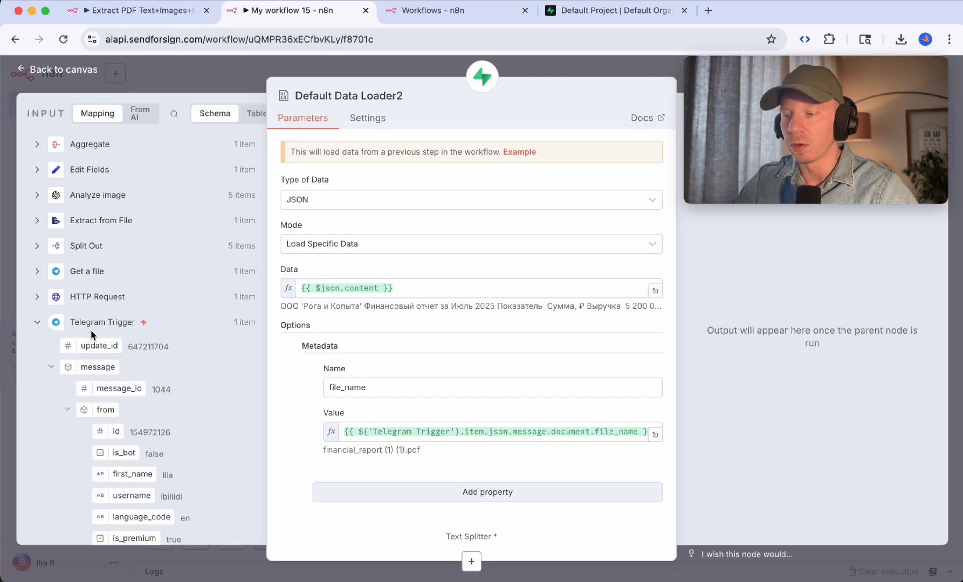
scroll(105, 432, down, 10)
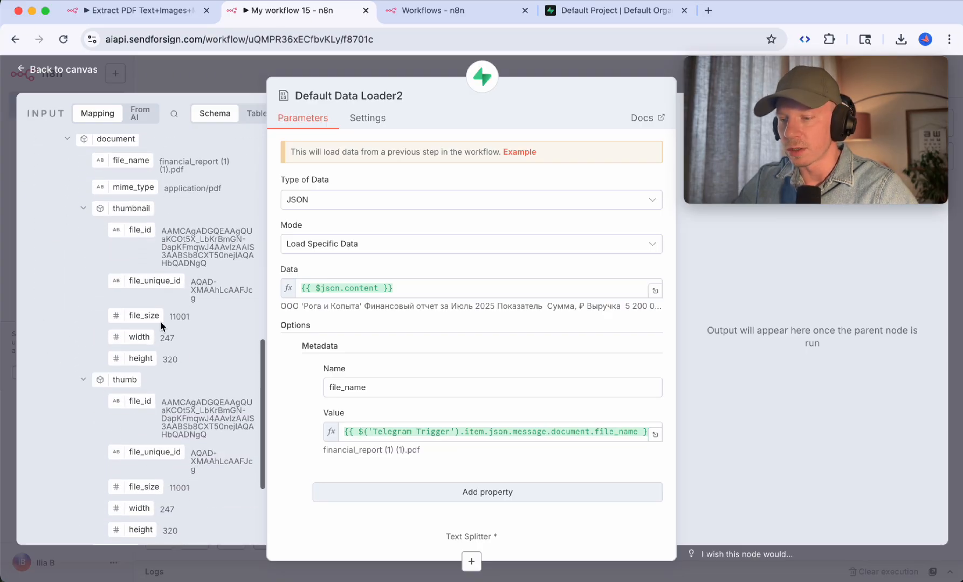
scroll(145, 378, up, 3)
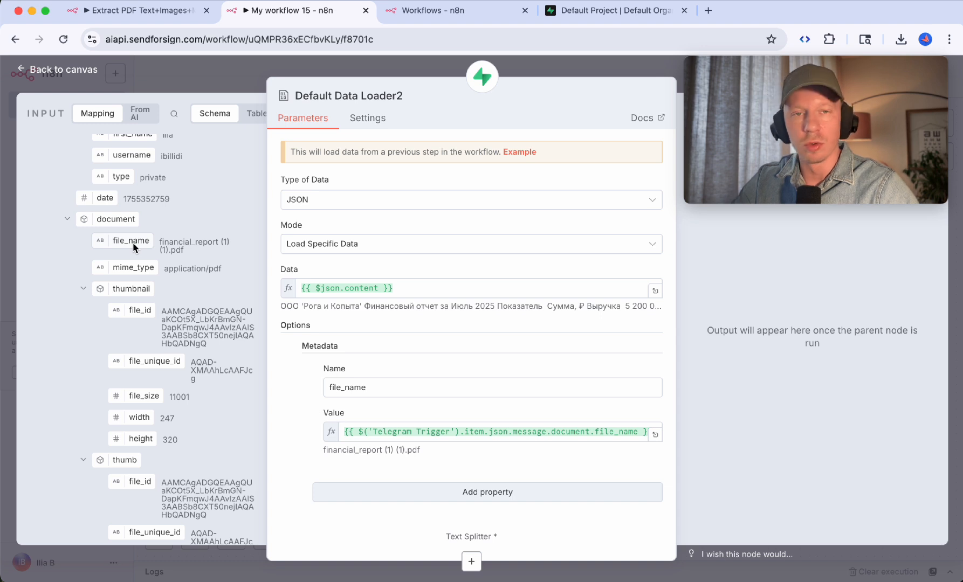
mouse_move(133, 247)
mouse_down()
mouse_move(308, 357)
mouse_move(358, 425)
mouse_move(151, 290)
mouse_move(127, 257)
mouse_up()
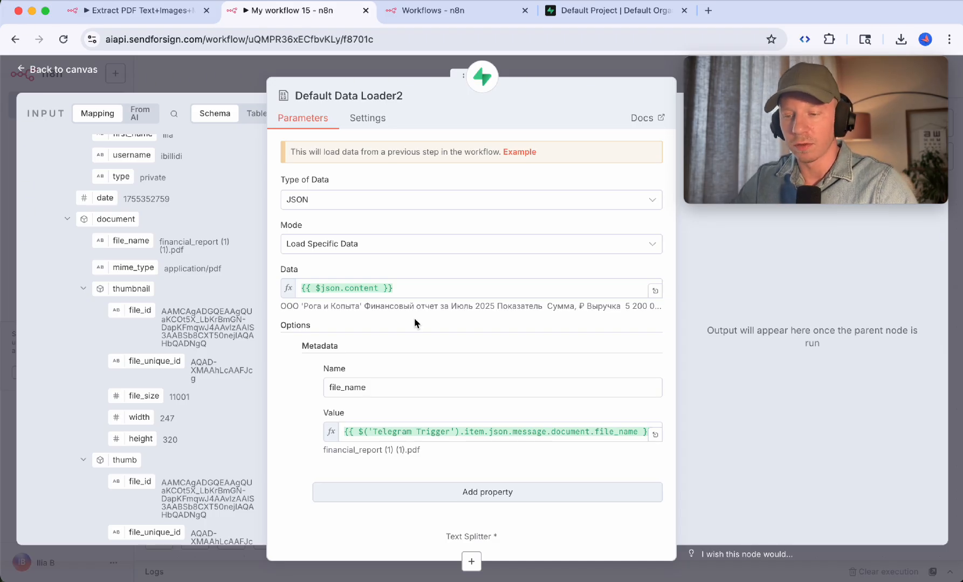
key(Escape)
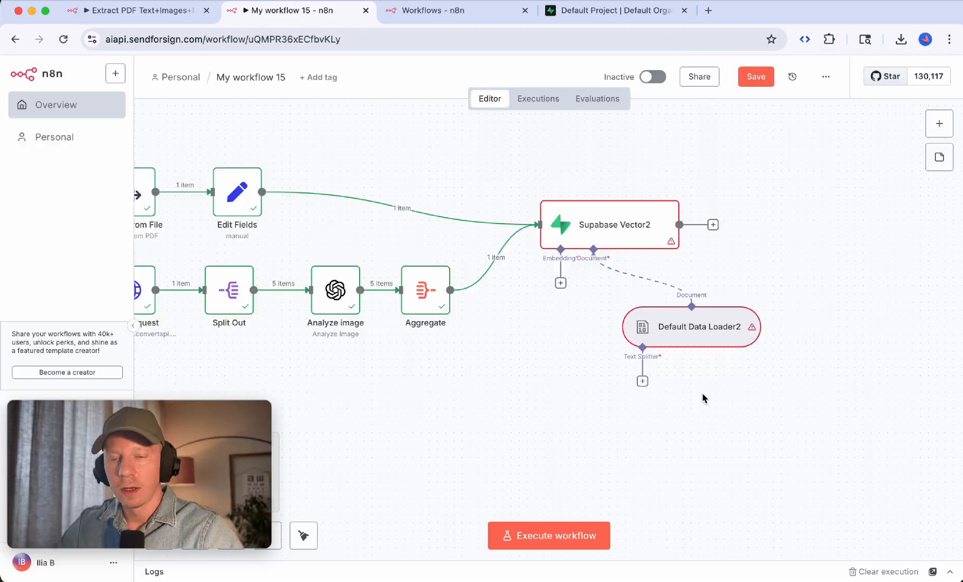
- Add a Recursive Character Text Splitter with chunk size 1000 and overlap 0 to Default Data Loader2, and place it directly beneath
click(642, 383)
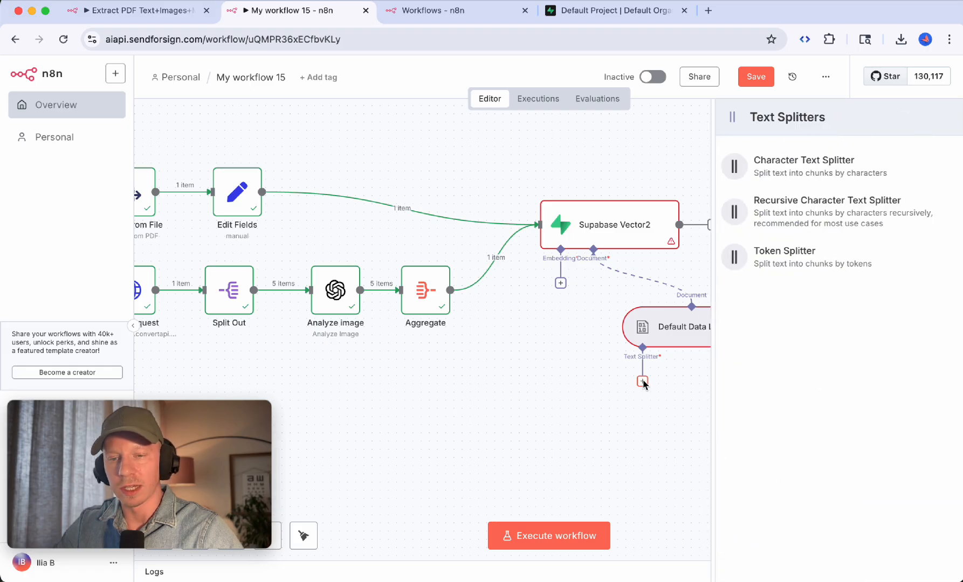
click(809, 221)
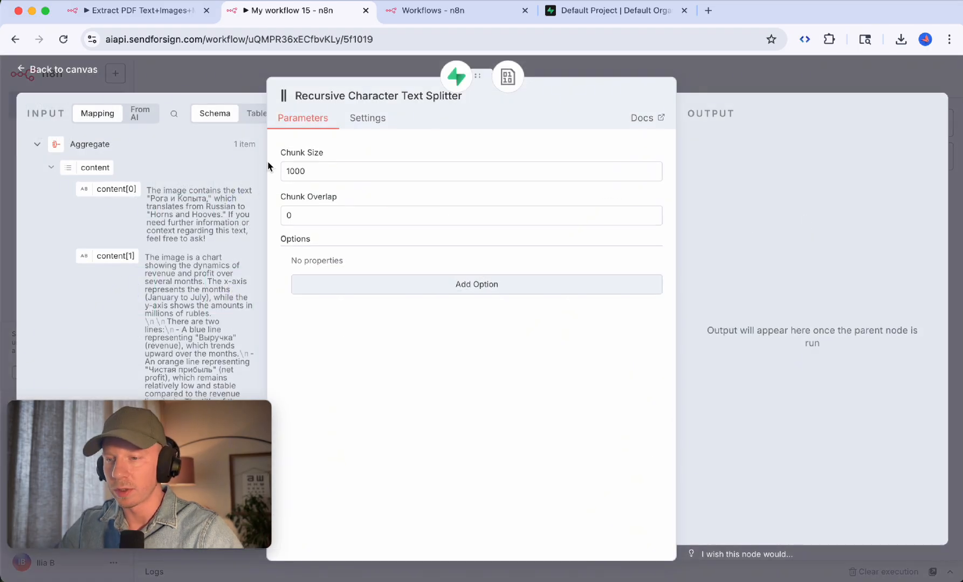
click(732, 77)
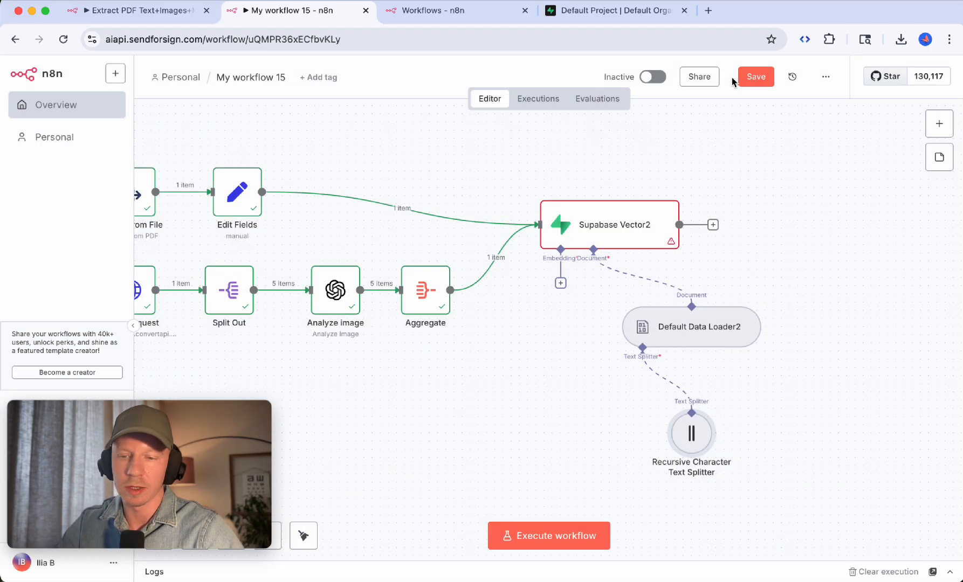
drag(693, 450, 659, 422)
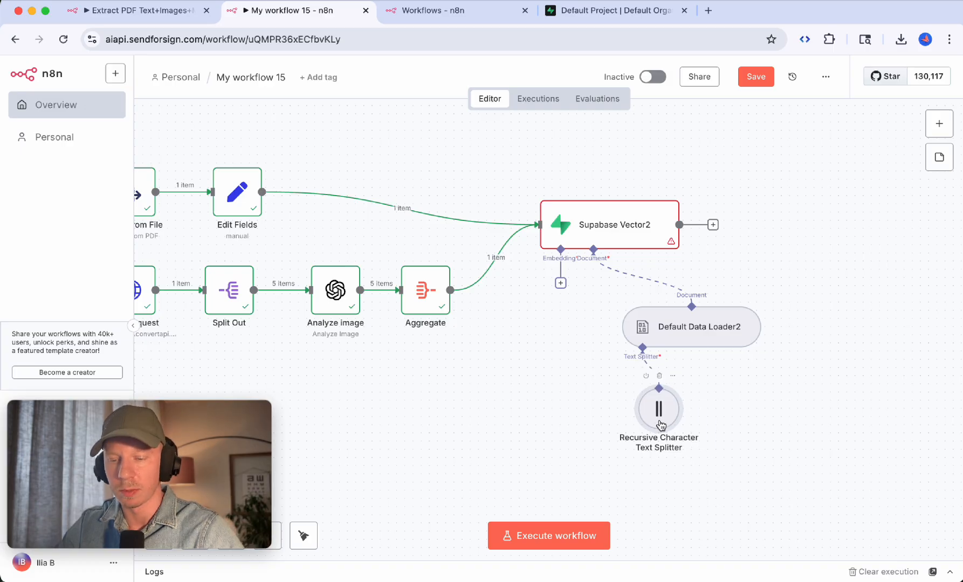
- Add an Embeddings OpenAI node using text-embedding-3-small to Supabase Vector2 and execute the workflow from the Telegram Trigger
click(560, 283)
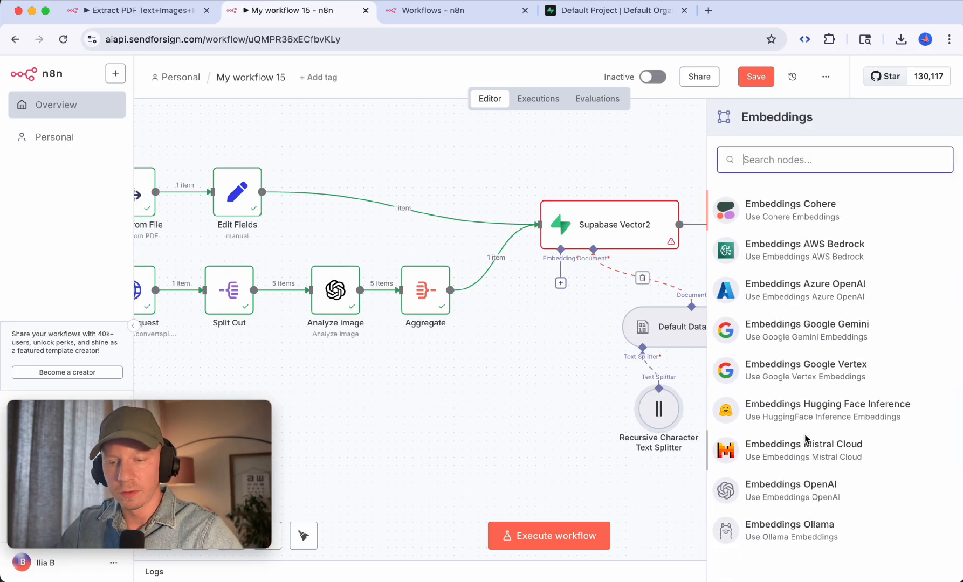
click(798, 490)
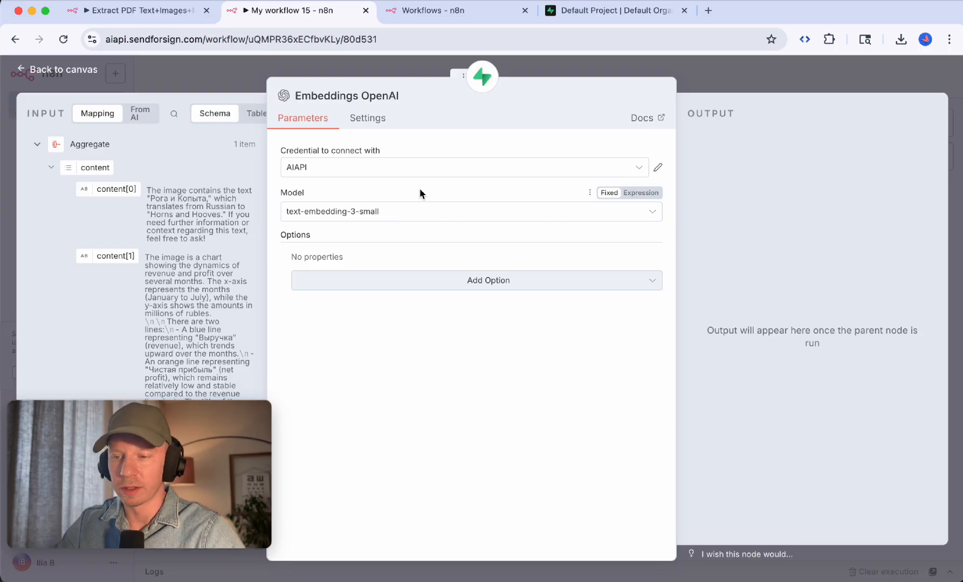
key(Escape)
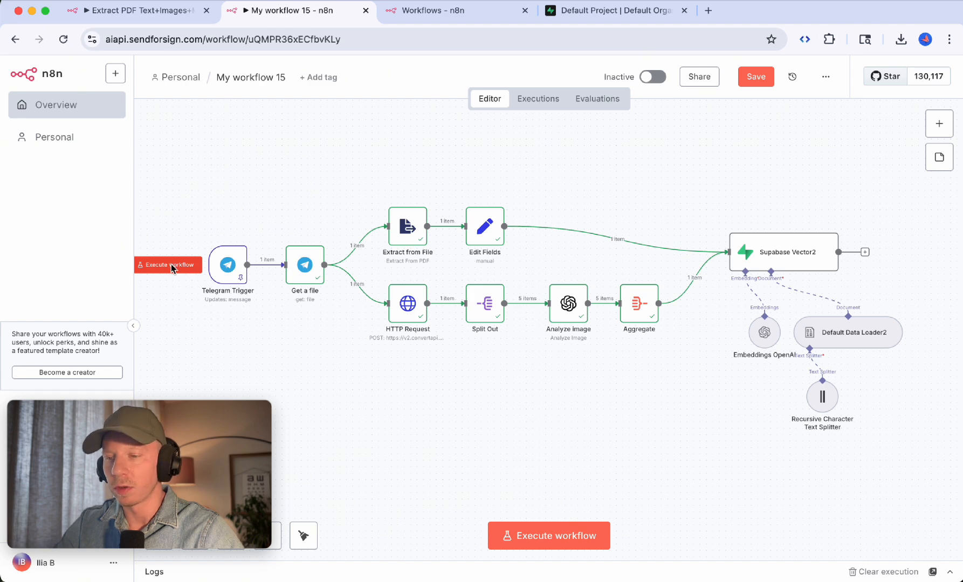
click(171, 265)
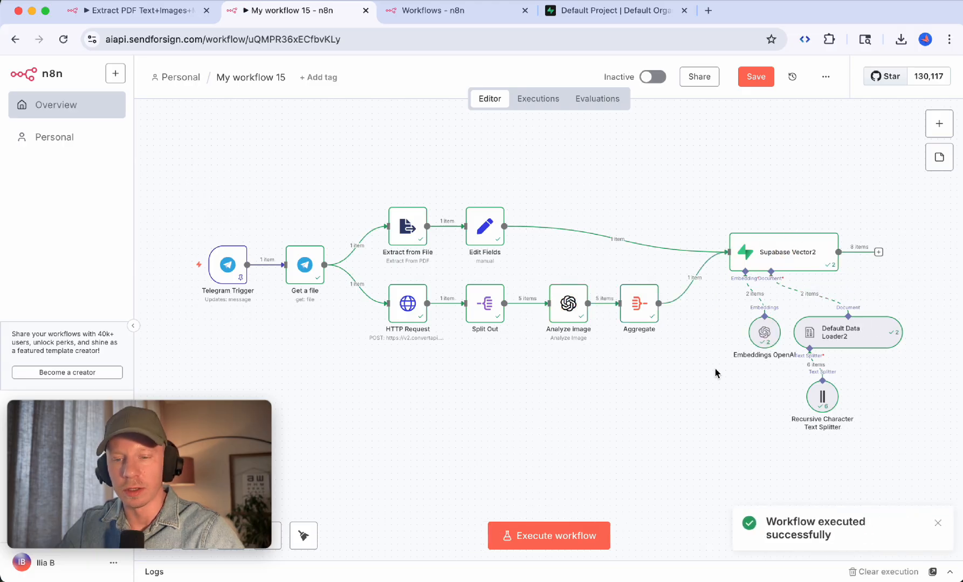
- Switch to Supabase and examine the content of the PDF text chunks in documents_yt rows 261 to 263
click(609, 20)
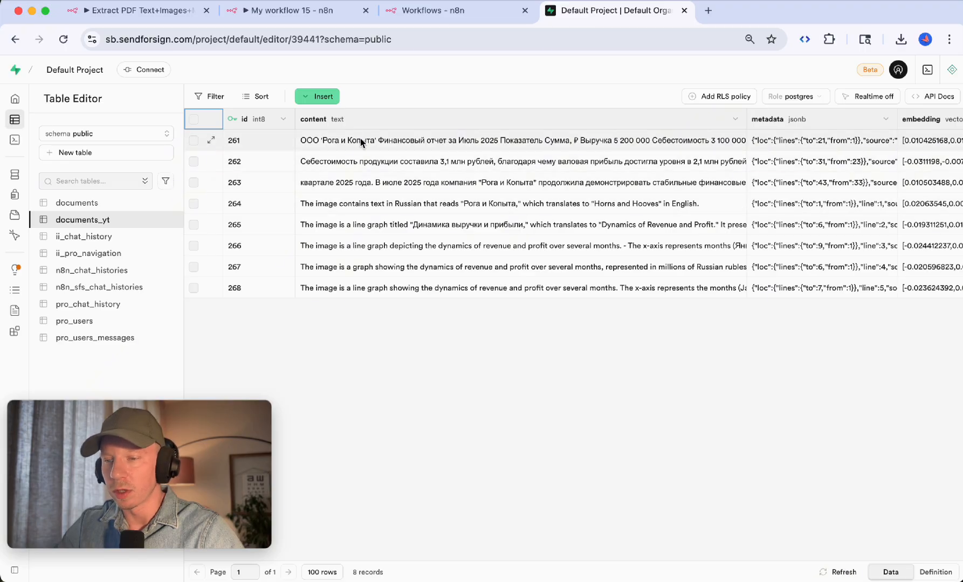
click(361, 147)
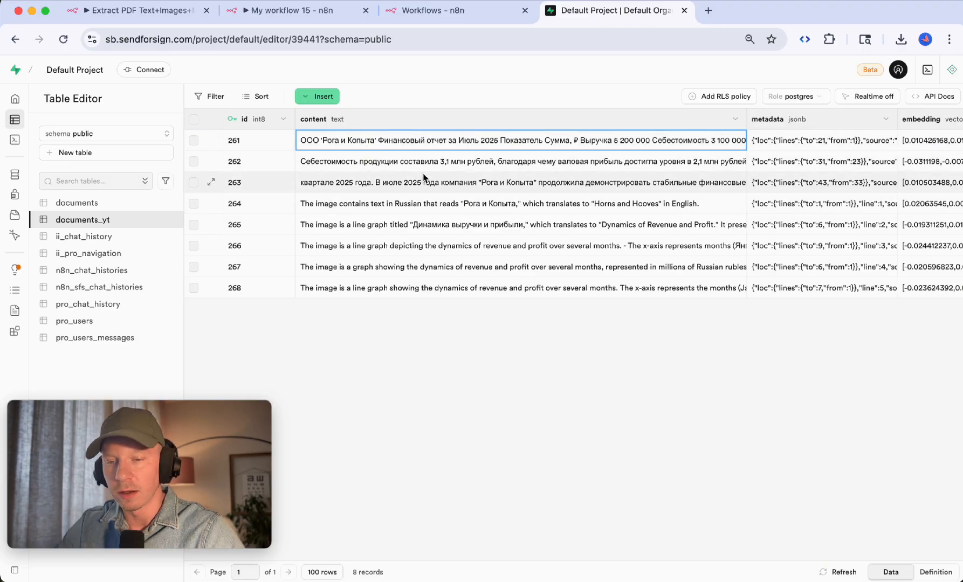
key(Return)
scroll(438, 205, down, 5)
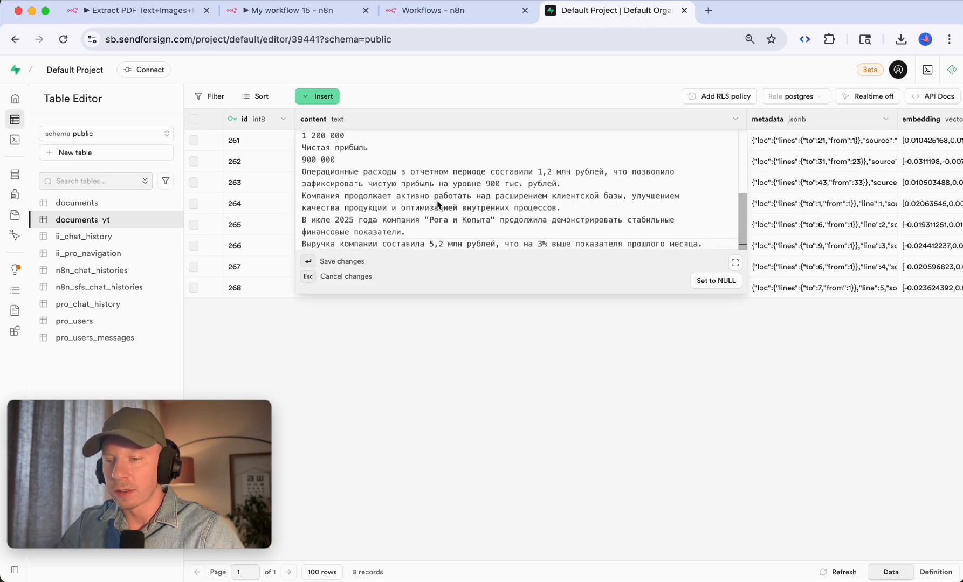
scroll(438, 205, up, 5)
key(Escape)
double_click(458, 164)
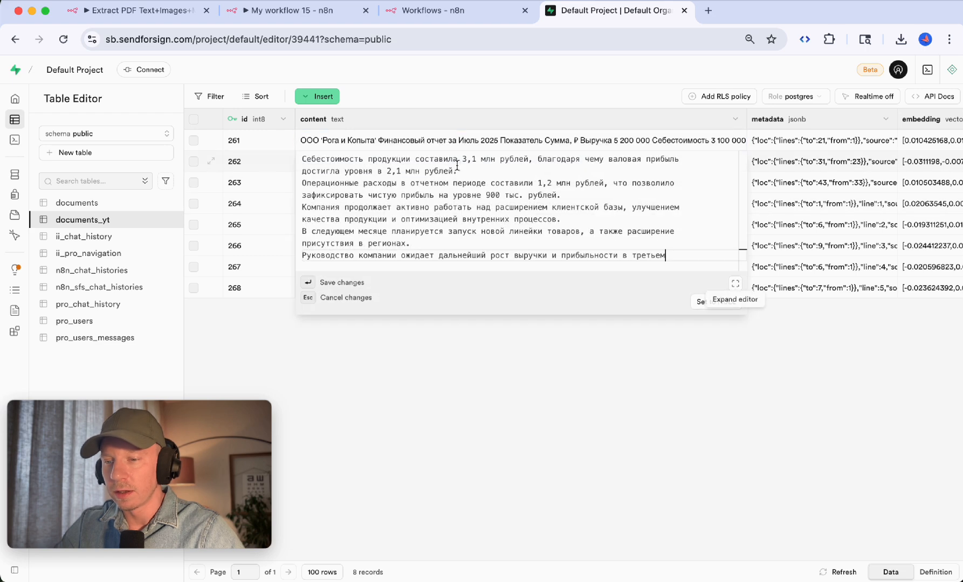
key(Escape)
double_click(443, 186)
scroll(443, 264, down, 1)
key(Escape)
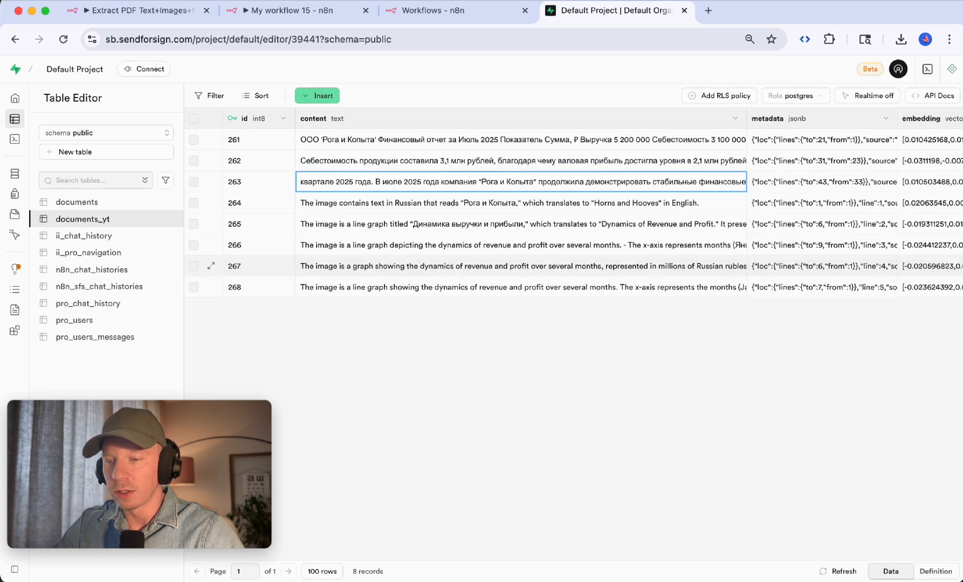
- Examine the image descriptions stored in the content column of documents_yt rows 264 to 266
click(450, 208)
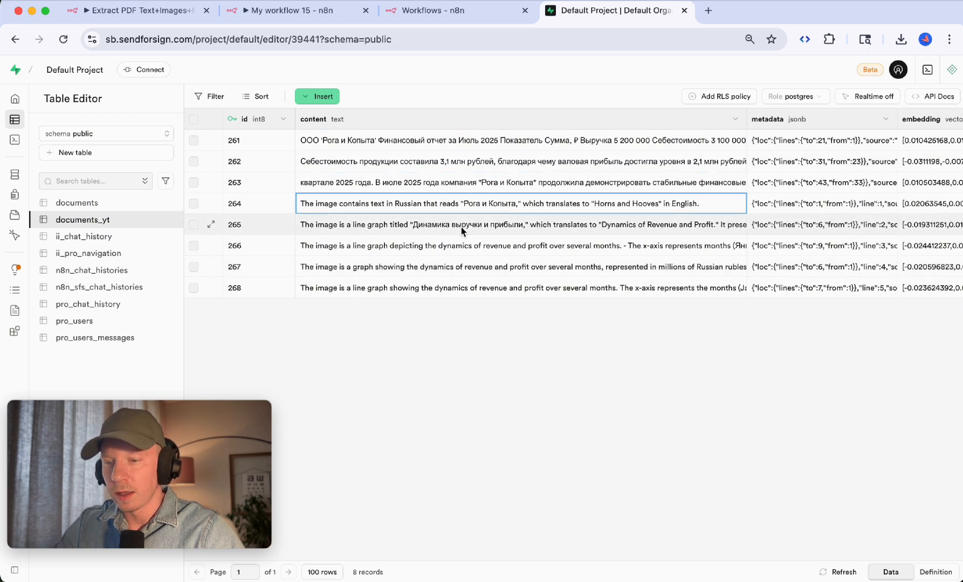
double_click(461, 226)
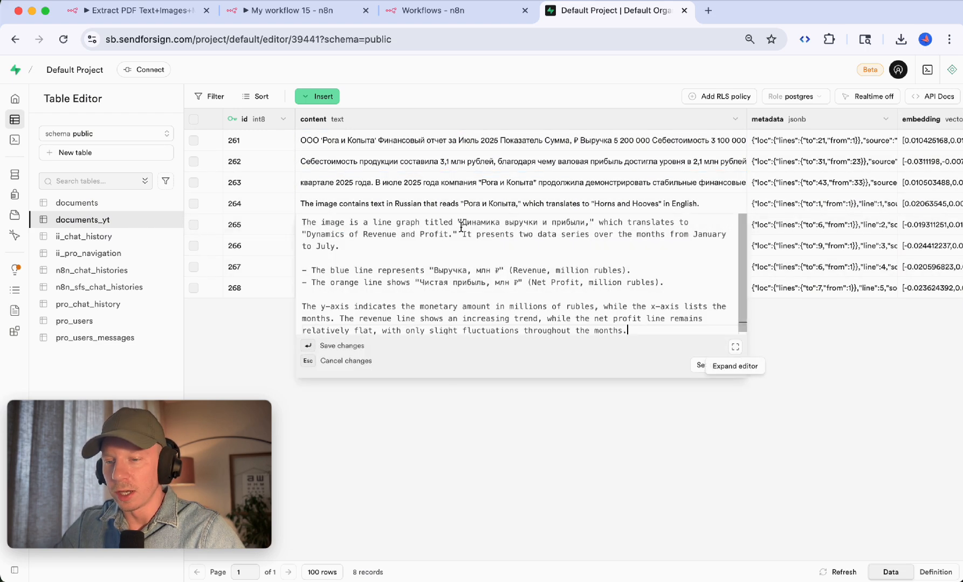
key(Escape)
double_click(436, 252)
scroll(433, 278, down, 2)
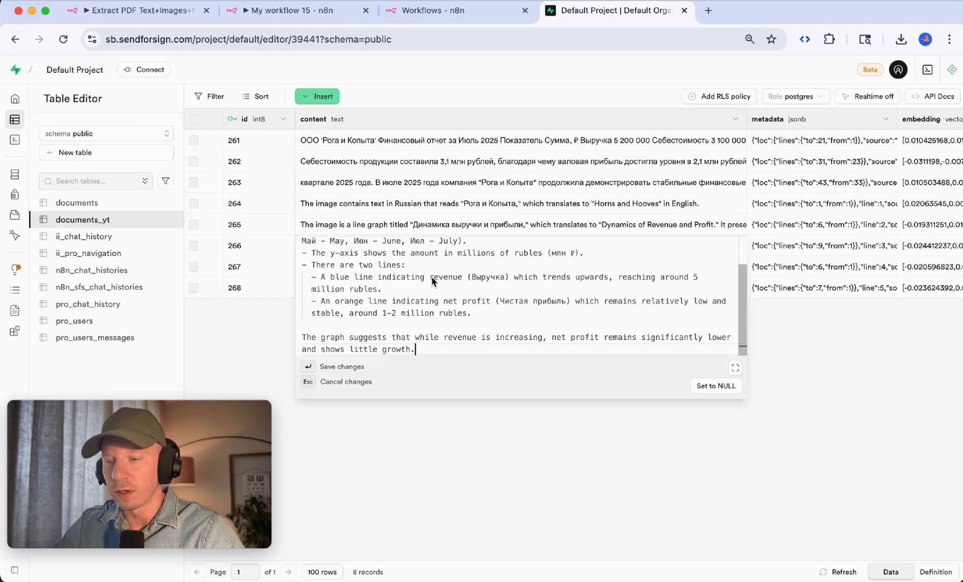
scroll(434, 282, up, 2)
key(Escape)
- Inspect the metadata of documents_yt row 266 and check its file_name entry
scroll(377, 274, right, 2)
double_click(715, 241)
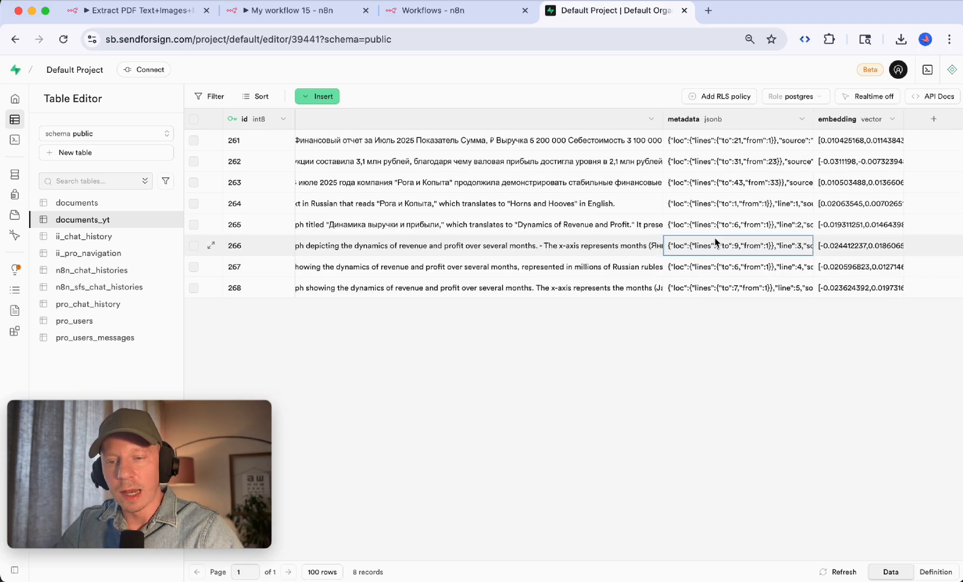
scroll(715, 240, down, 2)
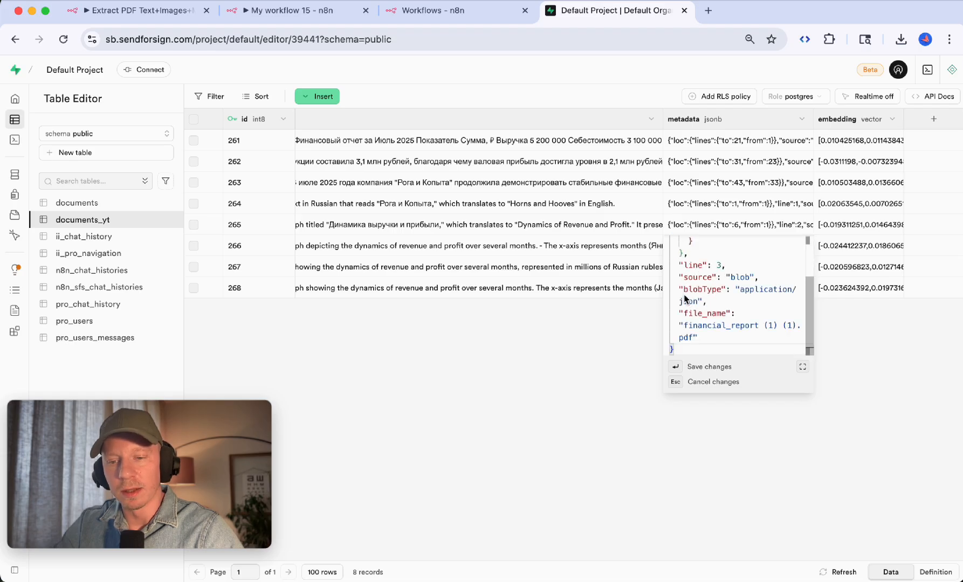
drag(678, 315, 713, 349)
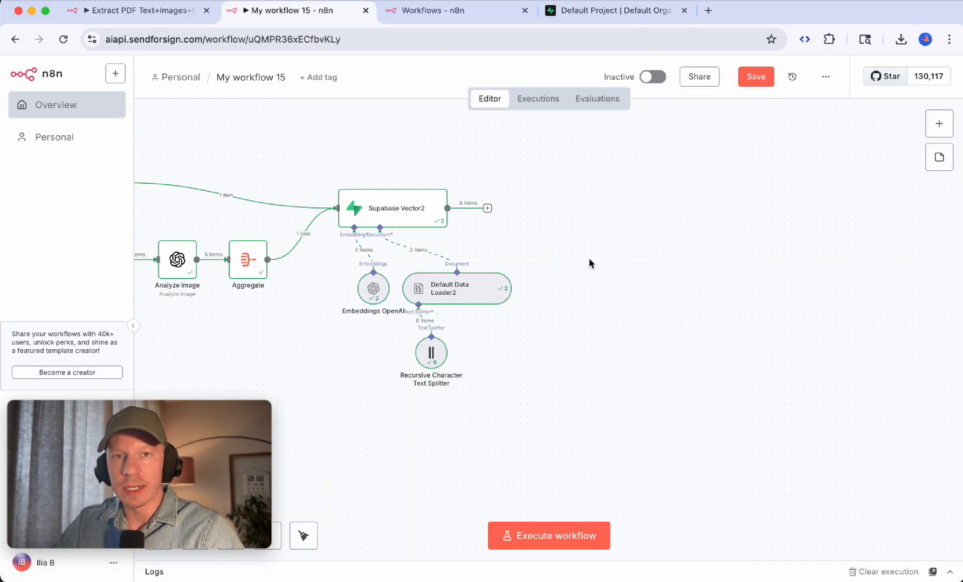
- Review the AI Agent chat nodes in the n8n workflow and the Supabase Vector Store tool's description, table, limit, metadata and query settings
mouse_move(430, 208)
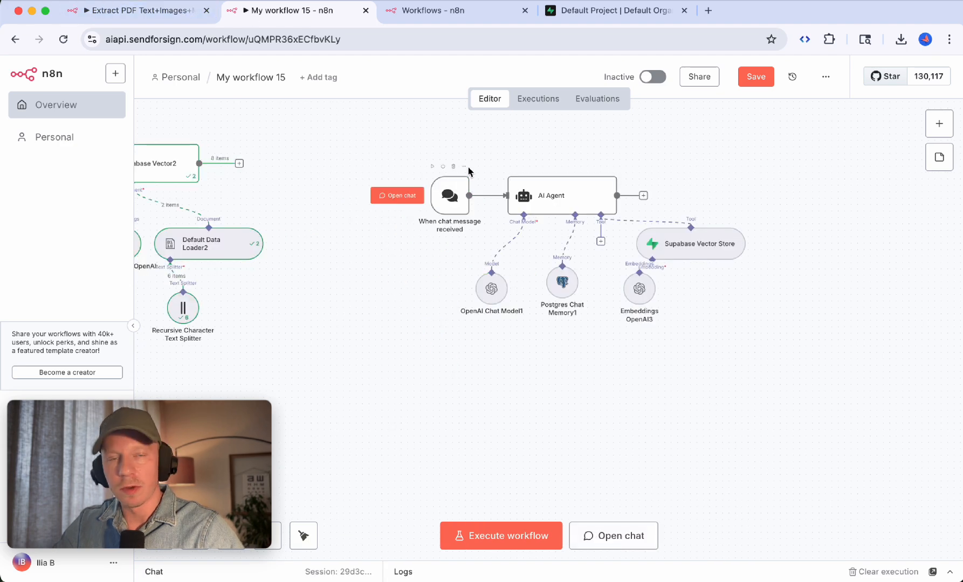
scroll(476, 130, up, 5)
scroll(445, 181, down, 1)
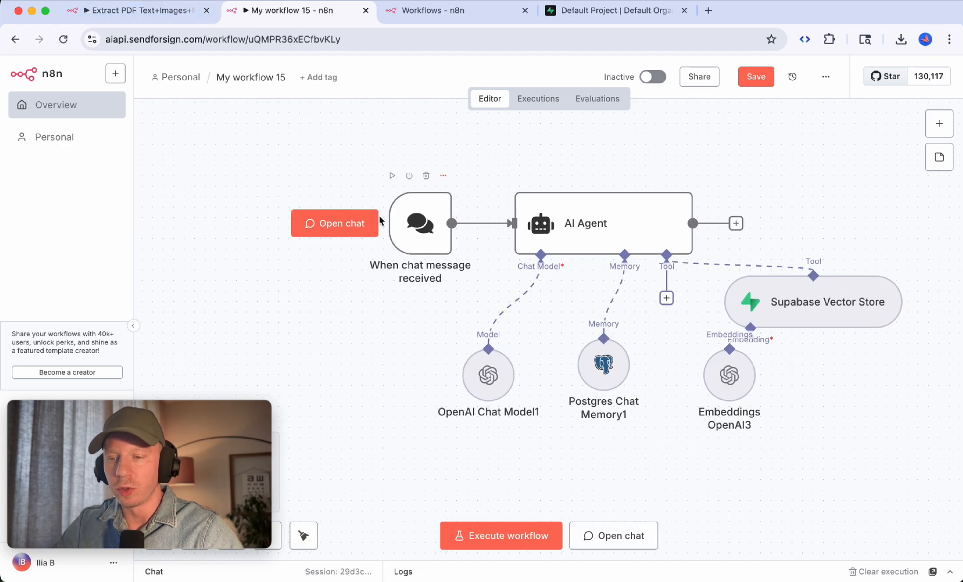
scroll(454, 217, down, 1)
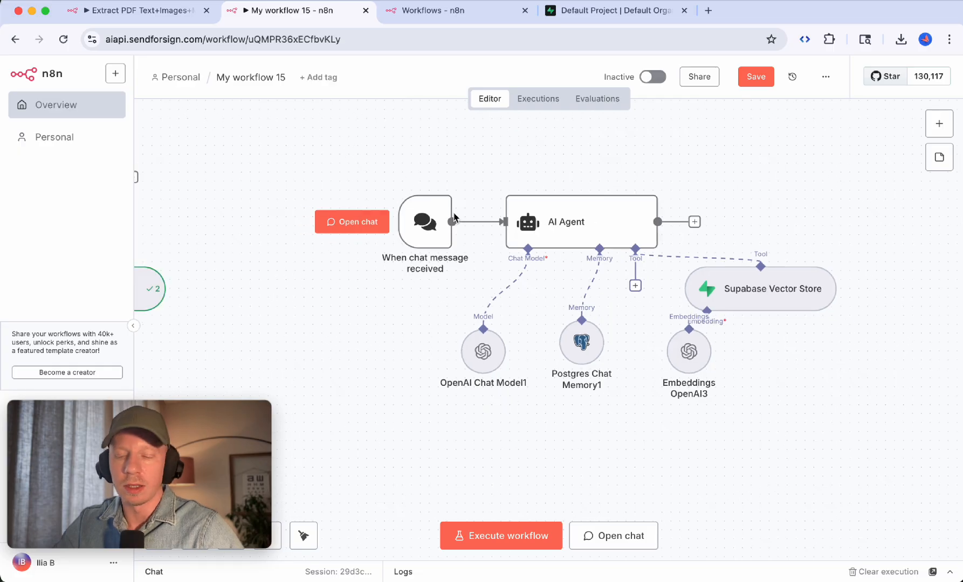
scroll(454, 217, down, 1)
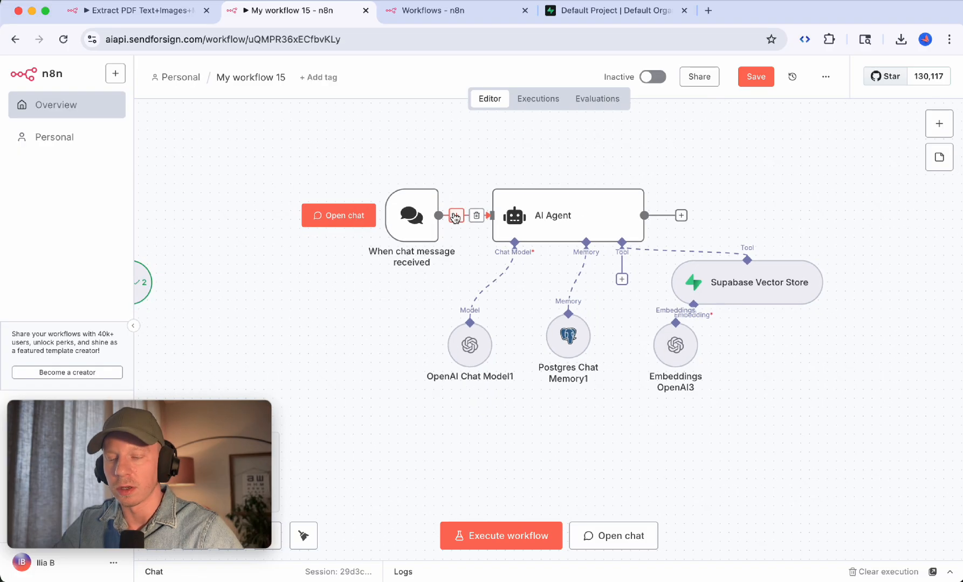
double_click(745, 290)
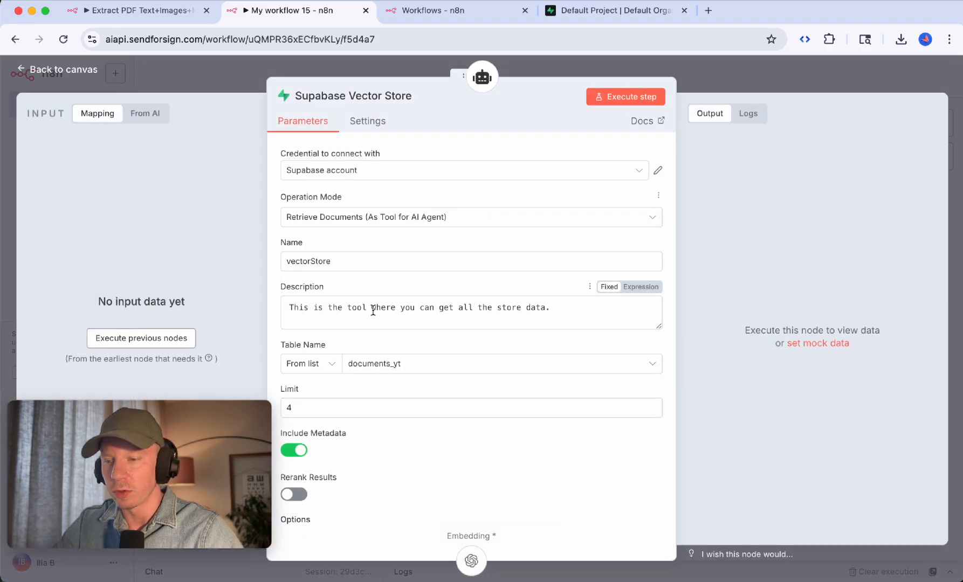
scroll(373, 310, down, 2)
scroll(373, 310, down, 1)
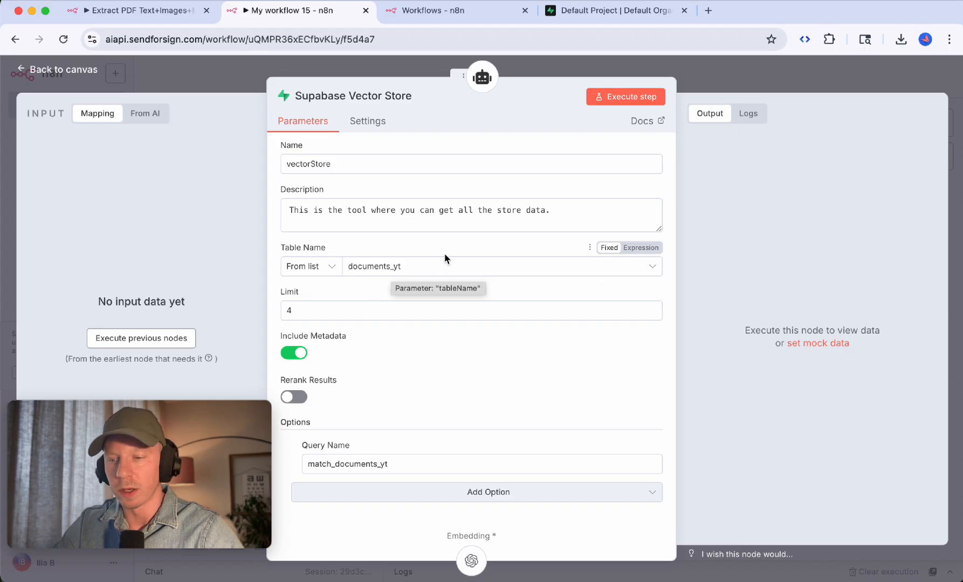
click(770, 86)
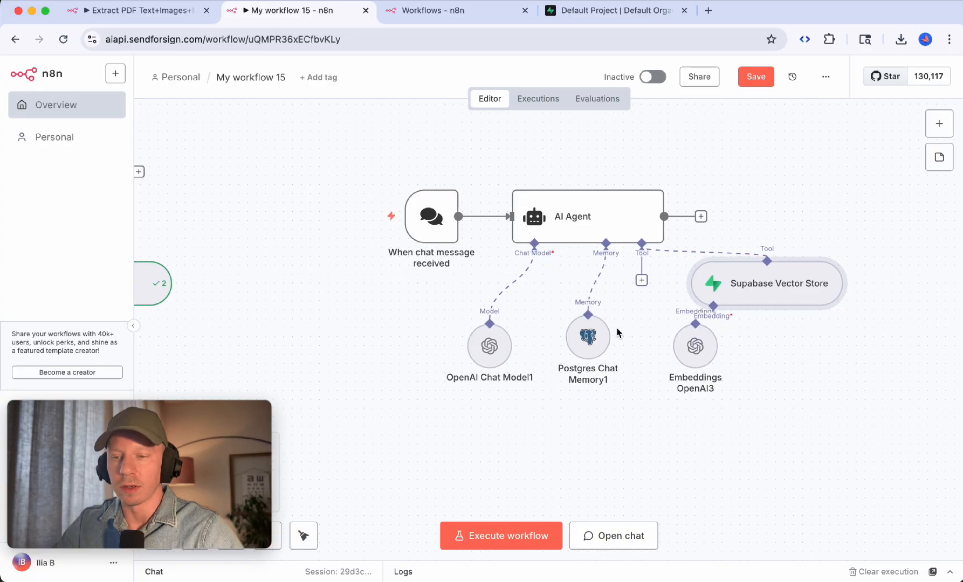
- Open the workflow chat and ask the AI Agent "посмотри по графикам, что с наше выручкой?"
click(399, 222)
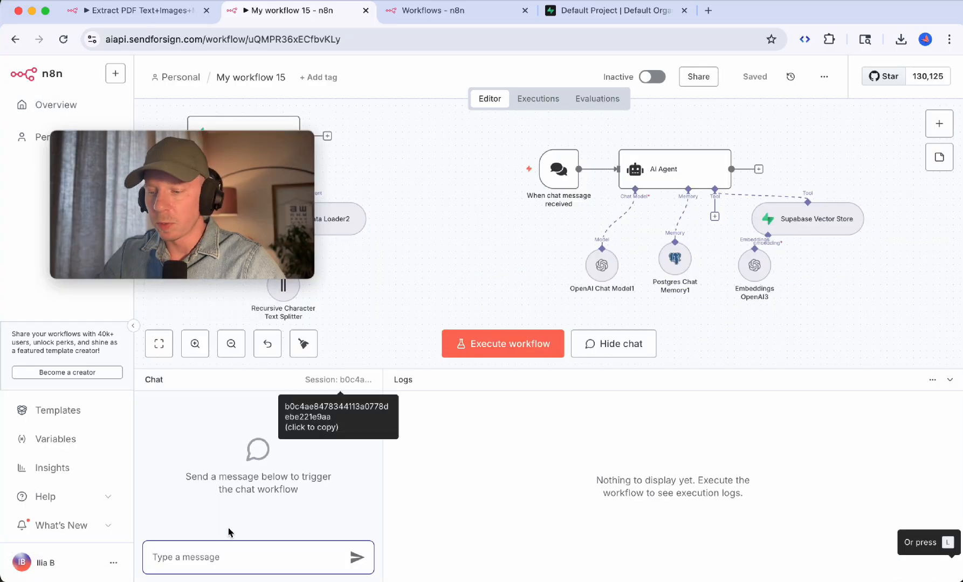
text(посмотри)
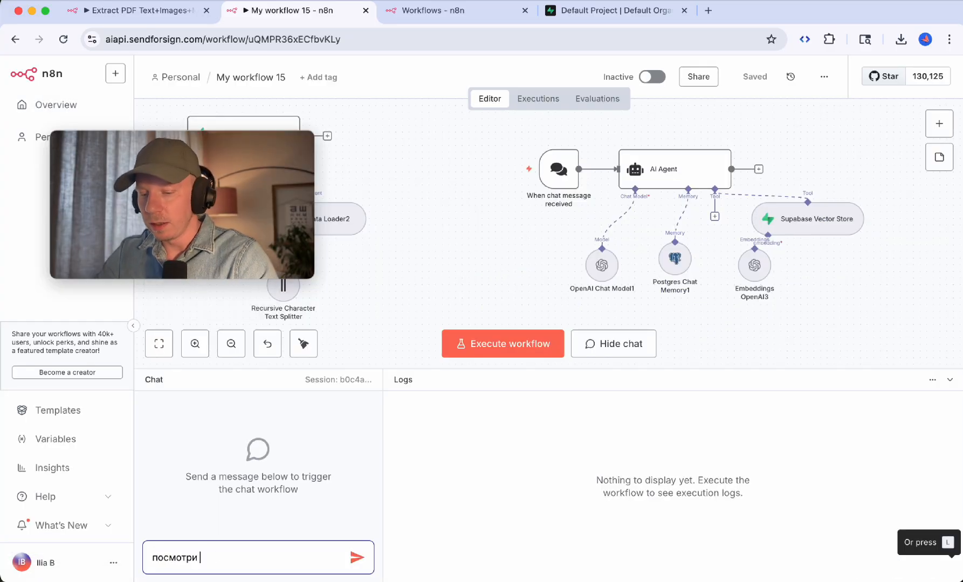
text( по графикам, что)
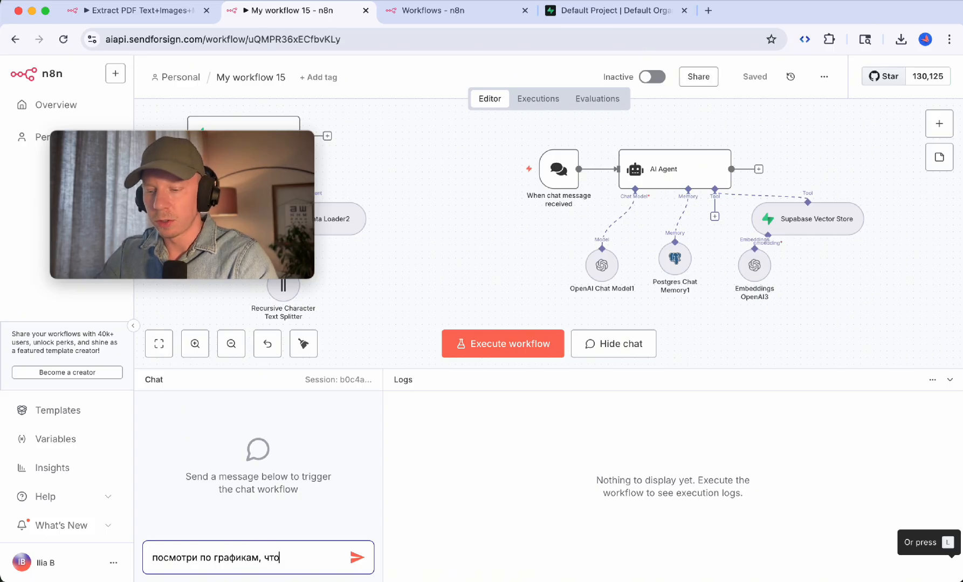
text( с наше выр)
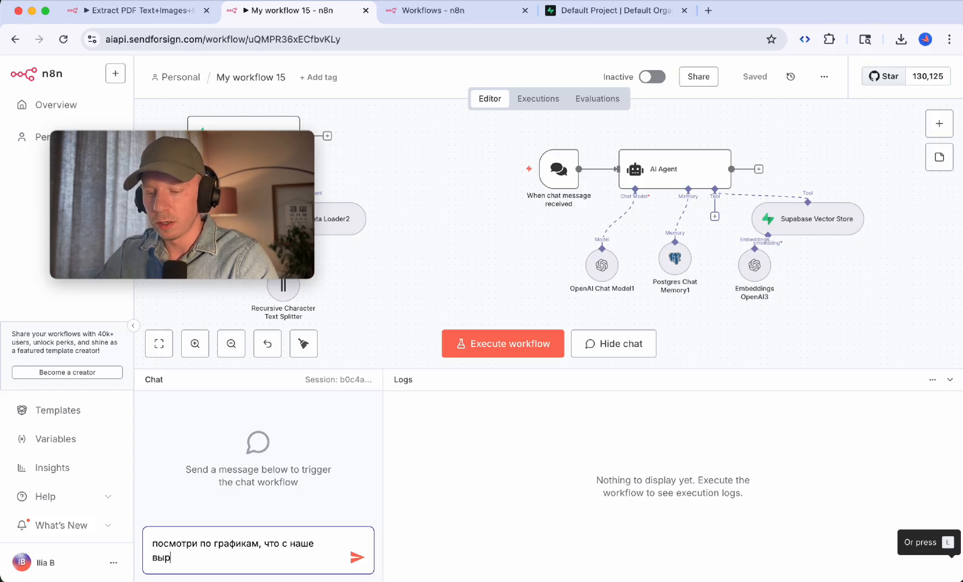
text(учкой?)
key(Return)
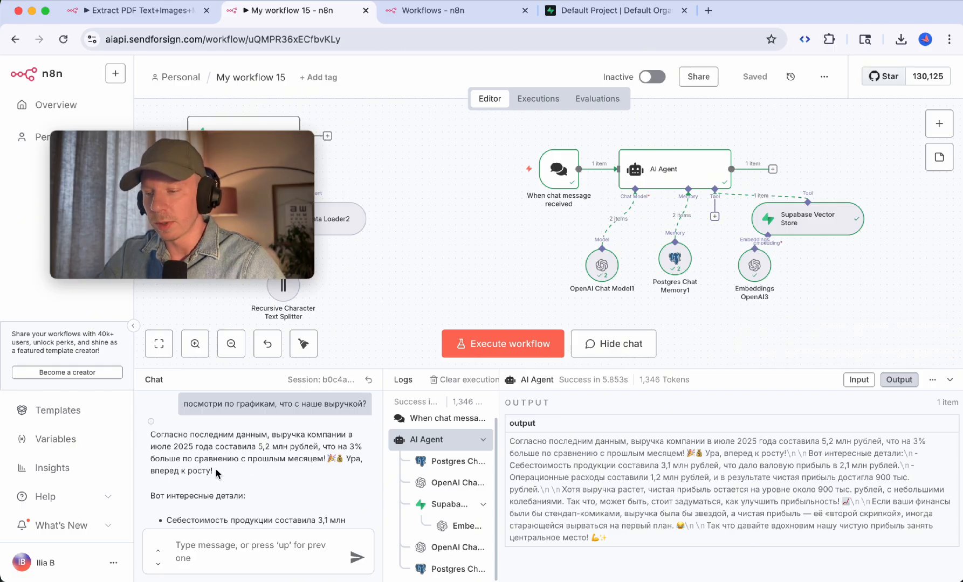
- Read through the AI Agent's full chat reply about revenue and review the overall workflow layout
scroll(216, 473, down, 3)
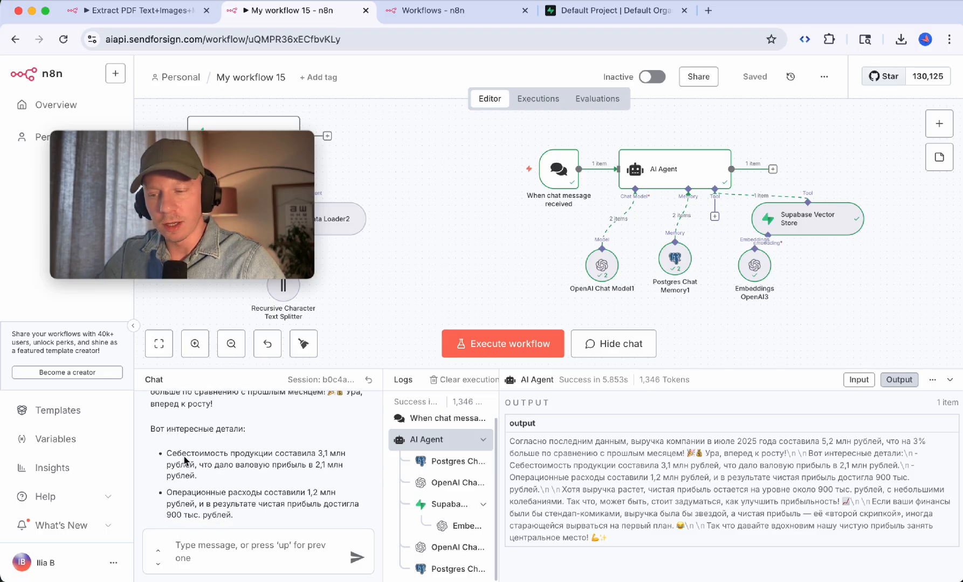
drag(183, 458, 294, 449)
scroll(288, 474, down, 4)
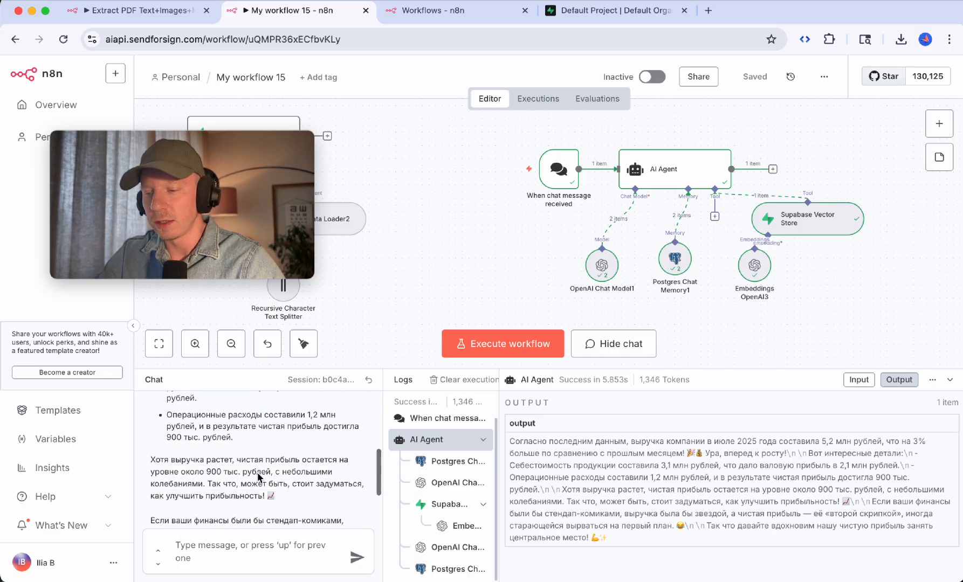
drag(169, 440, 279, 450)
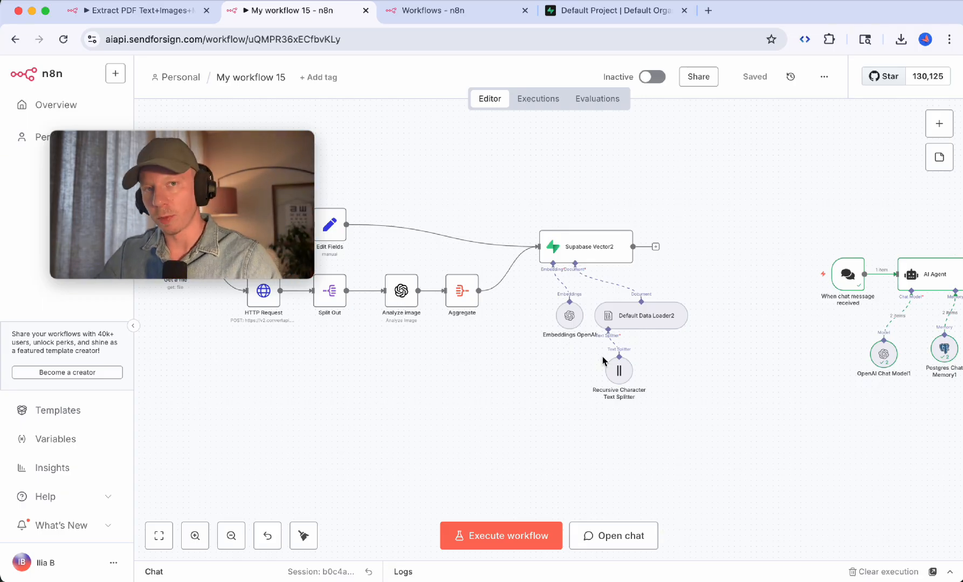
scroll(661, 222, down, 3)
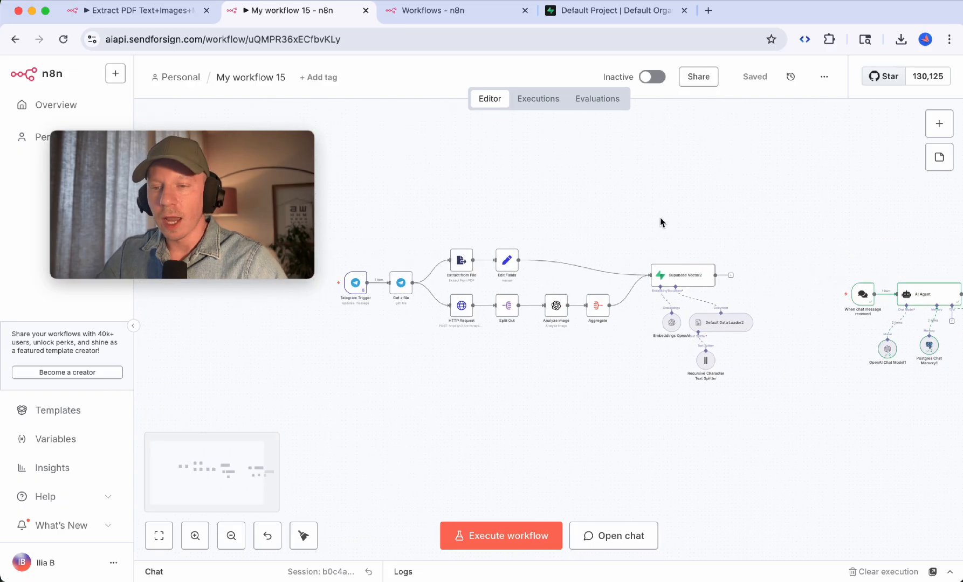